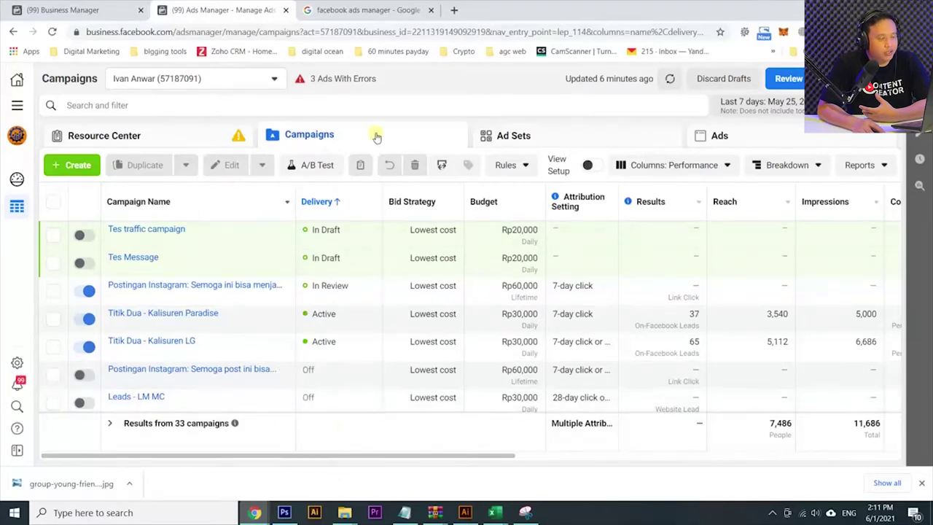
Step: Look through the Resource Center, Campaigns, Ad Sets and Ads views, then return to the campaign list
{"action": "left_click", "coordinate": [357, 20]}
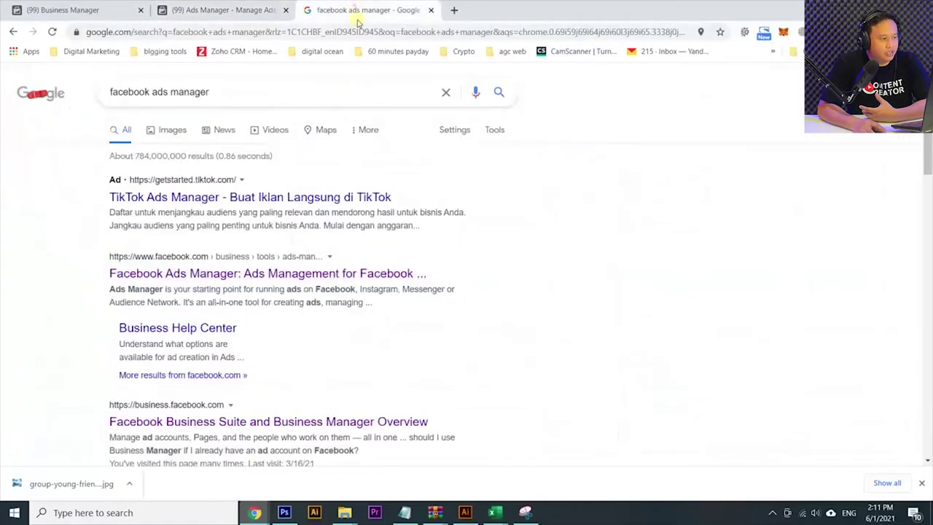
{"action": "left_click", "coordinate": [230, 10]}
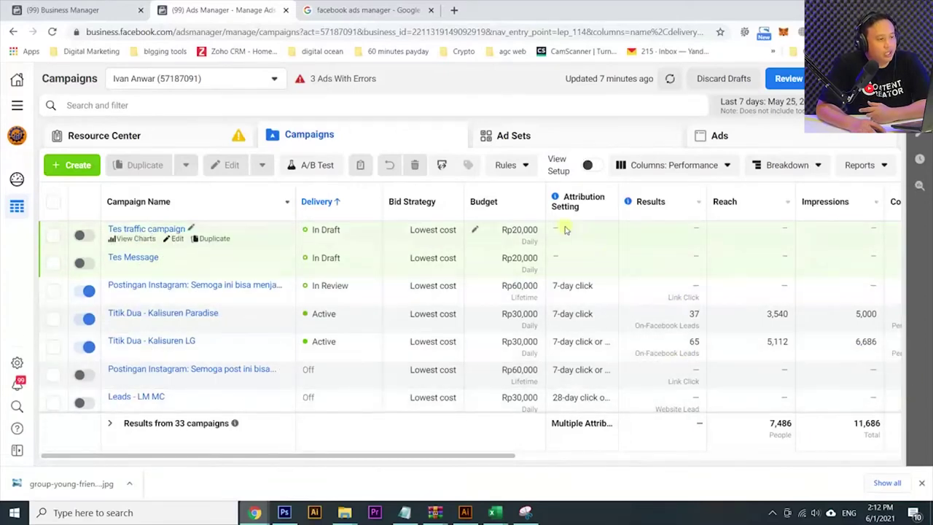
{"action": "left_click", "coordinate": [219, 135]}
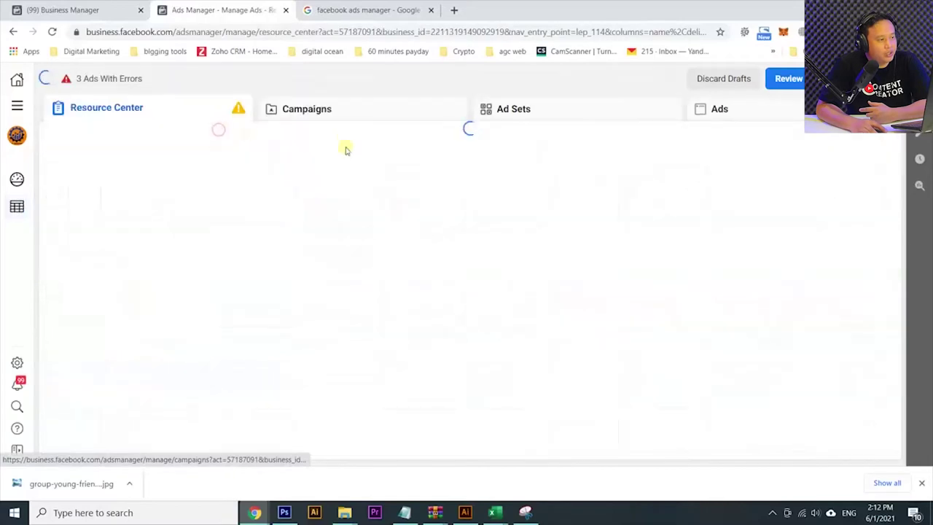
{"action": "left_click", "coordinate": [347, 111]}
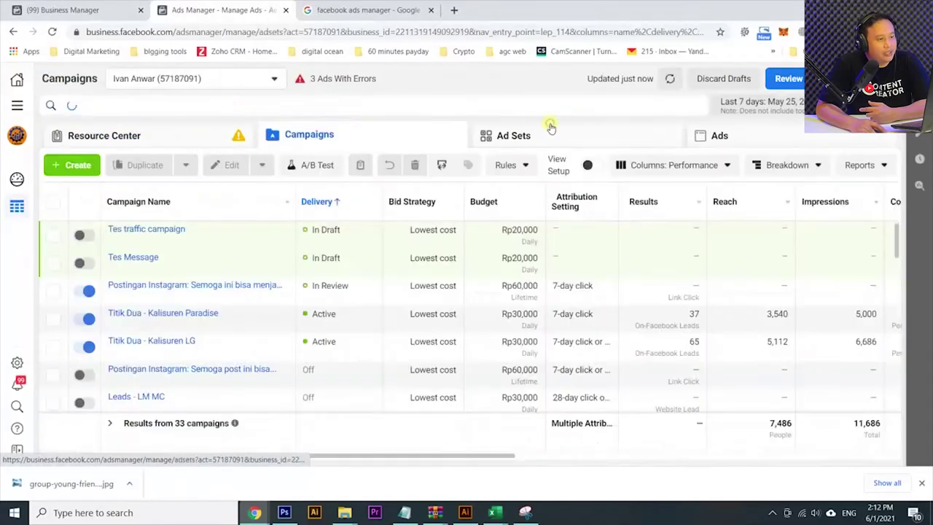
{"action": "left_click", "coordinate": [552, 126]}
{"action": "left_click", "coordinate": [732, 136]}
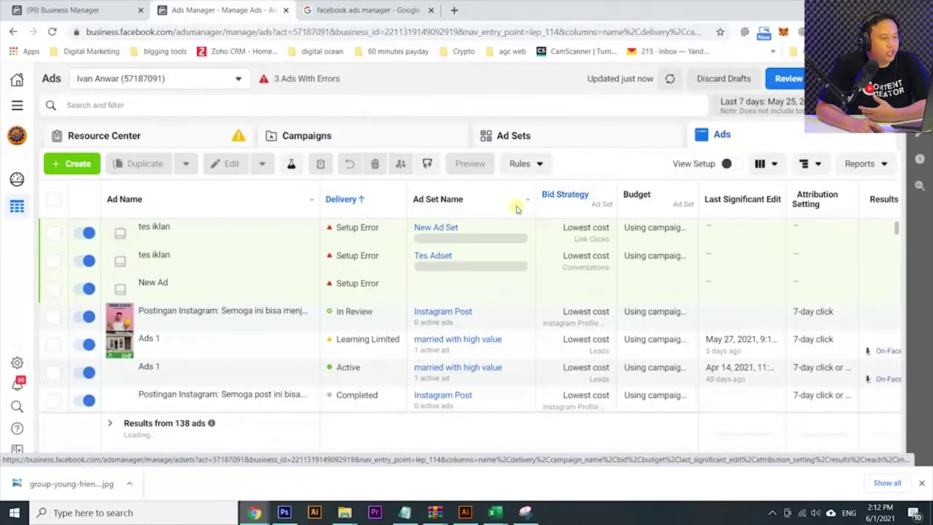
{"action": "left_click", "coordinate": [334, 137]}
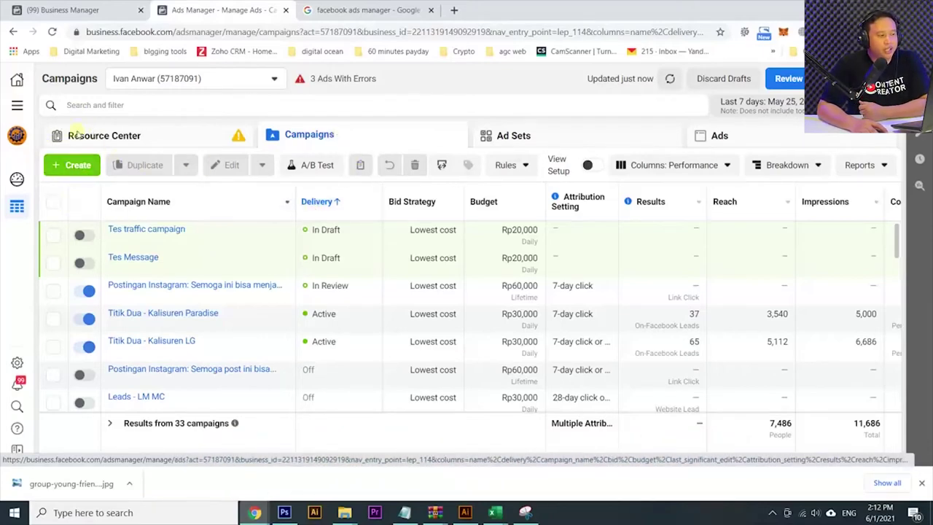
Step: Create a new campaign with the Lead generation objective
{"action": "left_click", "coordinate": [71, 171]}
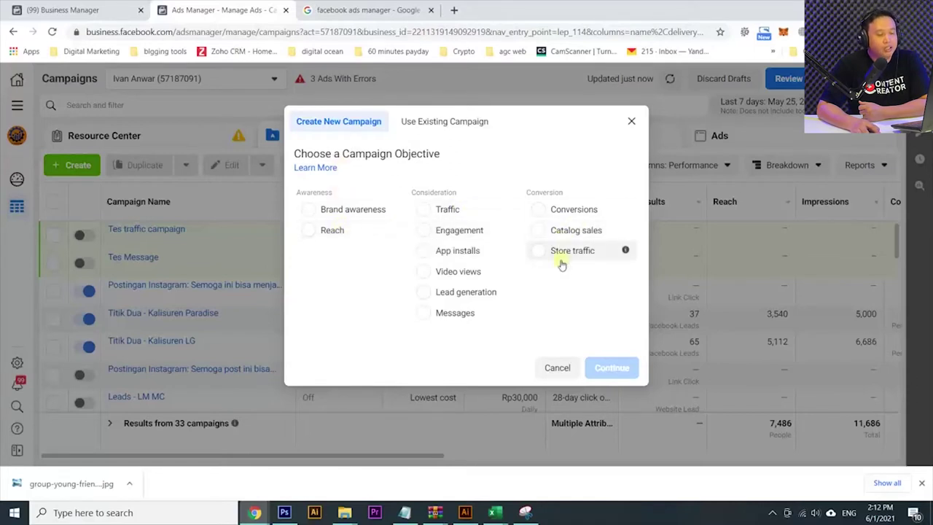
{"action": "left_click", "coordinate": [429, 295]}
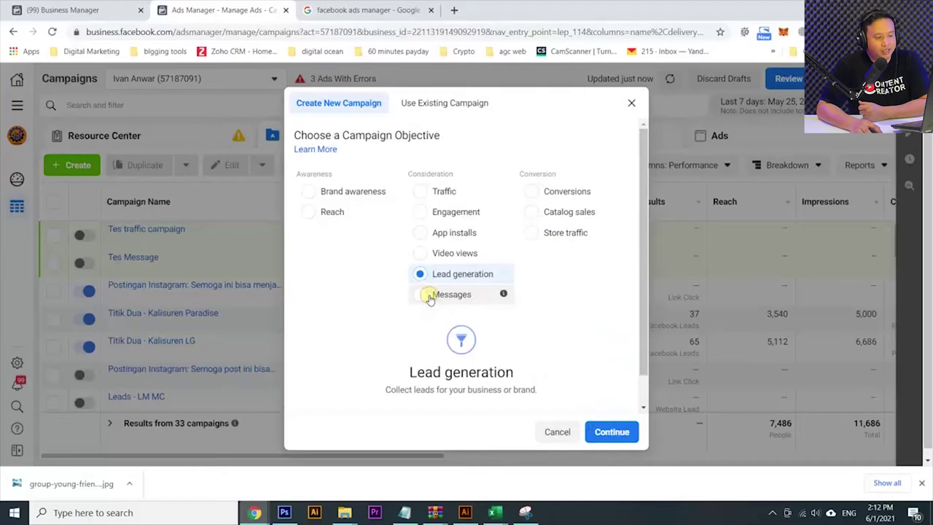
{"action": "left_click", "coordinate": [611, 432]}
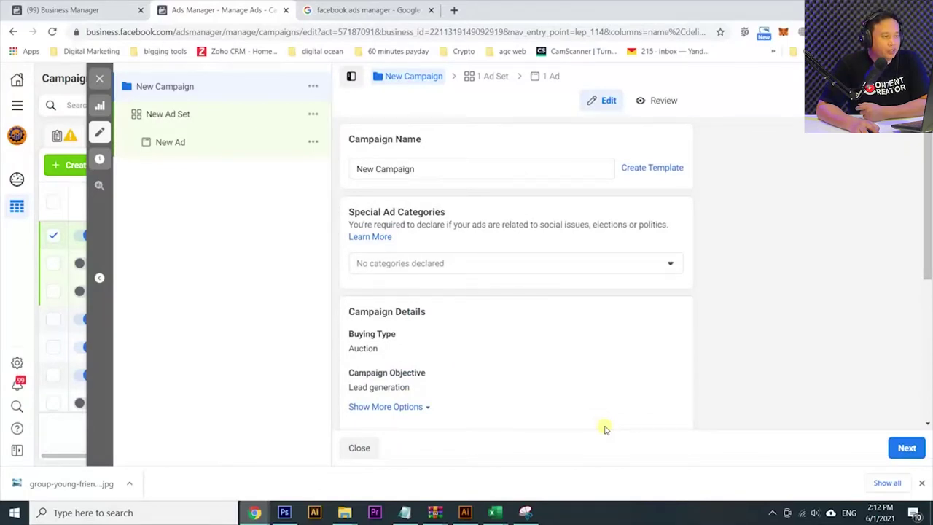
Step: Name the new campaign "Nama kampanye"
{"action": "triple_click", "coordinate": [446, 169]}
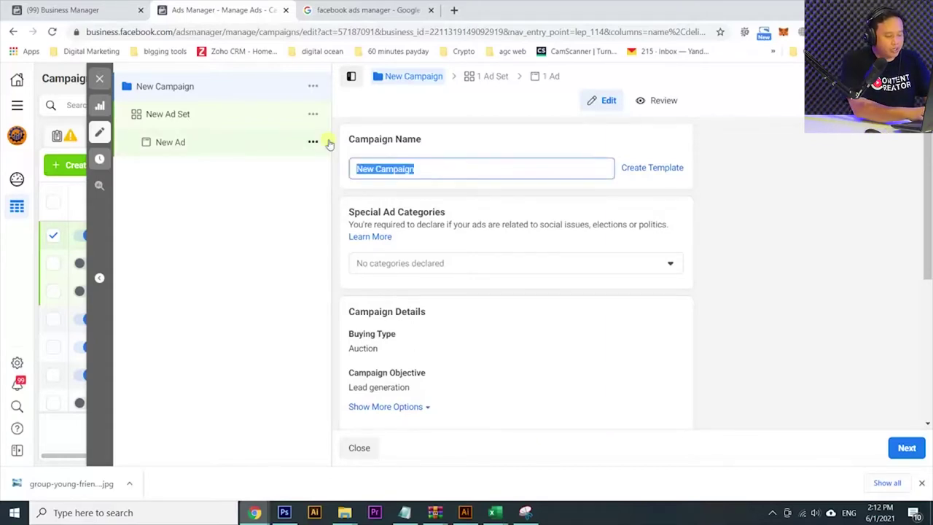
{"action": "type", "text": "Nama Ca"}
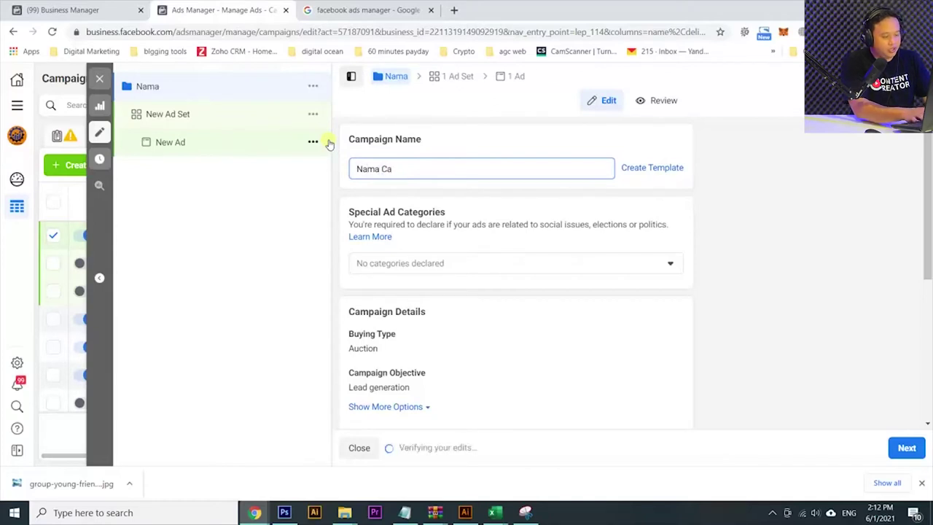
{"action": "key", "text": "BackSpace"}
{"action": "type", "text": "kampa"}
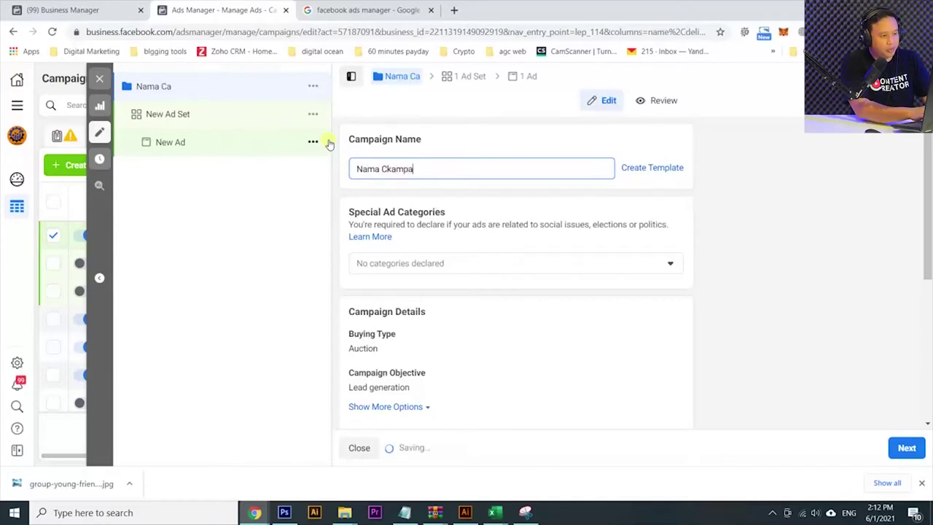
{"action": "key", "text": "BackSpace"}
{"action": "key", "text": "BackSpace"}
{"action": "key", "text": "BackSpace"}
{"action": "key", "text": "BackSpace"}
{"action": "key", "text": "BackSpace"}
{"action": "type", "text": "ka"}
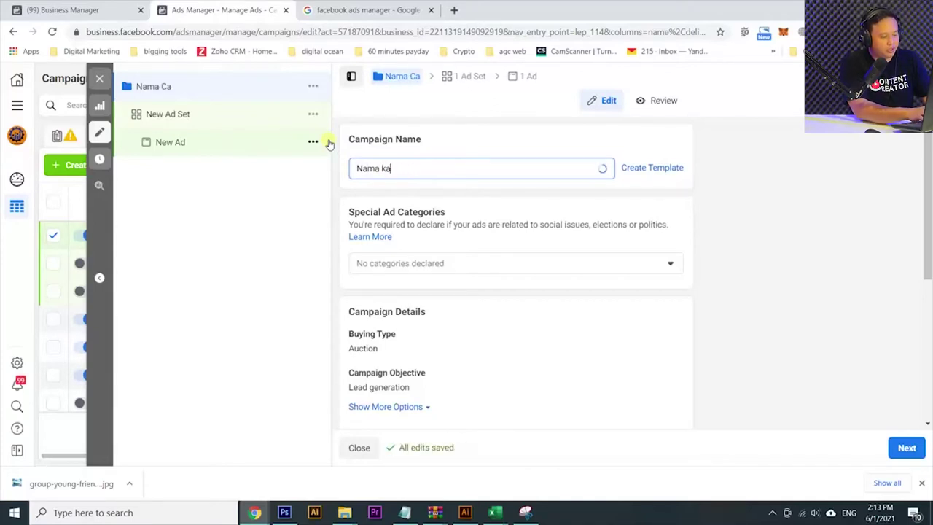
{"action": "type", "text": "mpanye"}
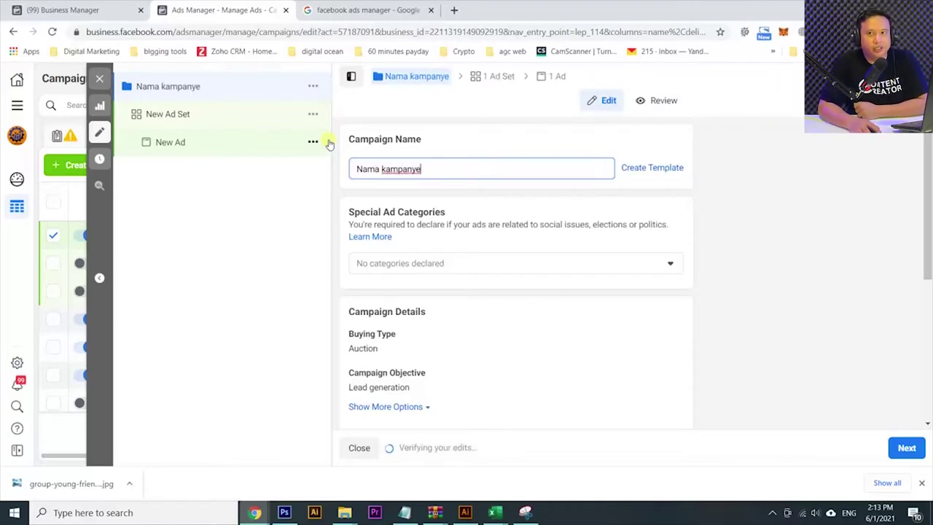
Step: Turn on Campaign Budget Optimization for the campaign and set a daily budget of Rp50,000
{"action": "scroll", "coordinate": [522, 323], "scroll_direction": "down", "scroll_amount": 1}
{"action": "scroll", "coordinate": [522, 323], "scroll_direction": "down", "scroll_amount": 4}
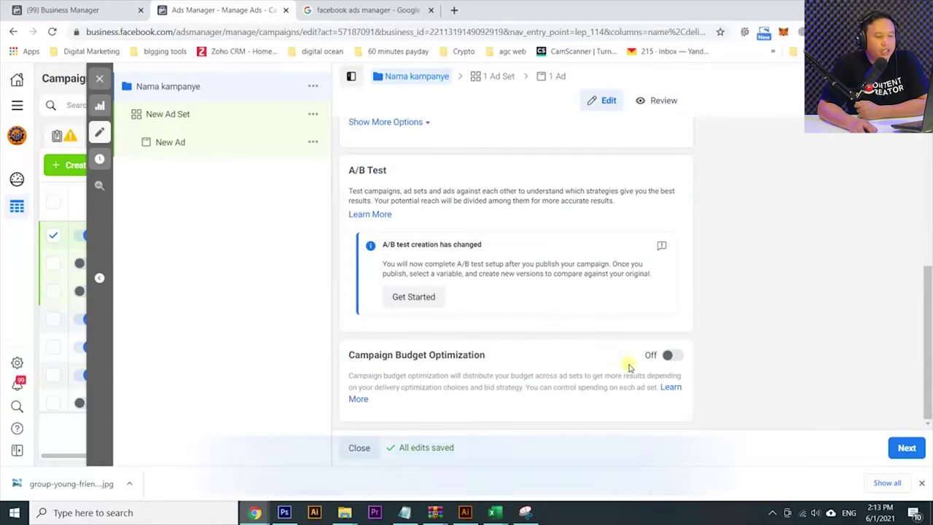
{"action": "left_click", "coordinate": [667, 354]}
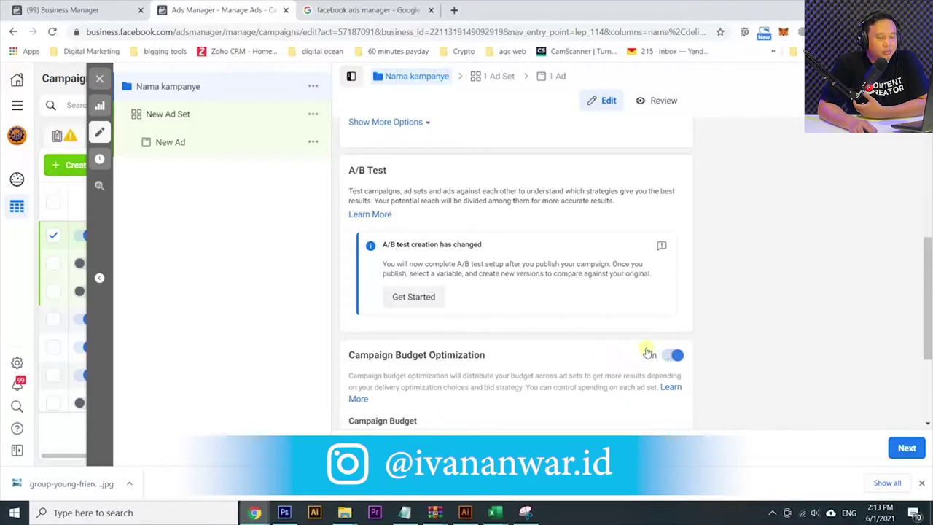
{"action": "scroll", "coordinate": [649, 354], "scroll_direction": "down", "scroll_amount": 2}
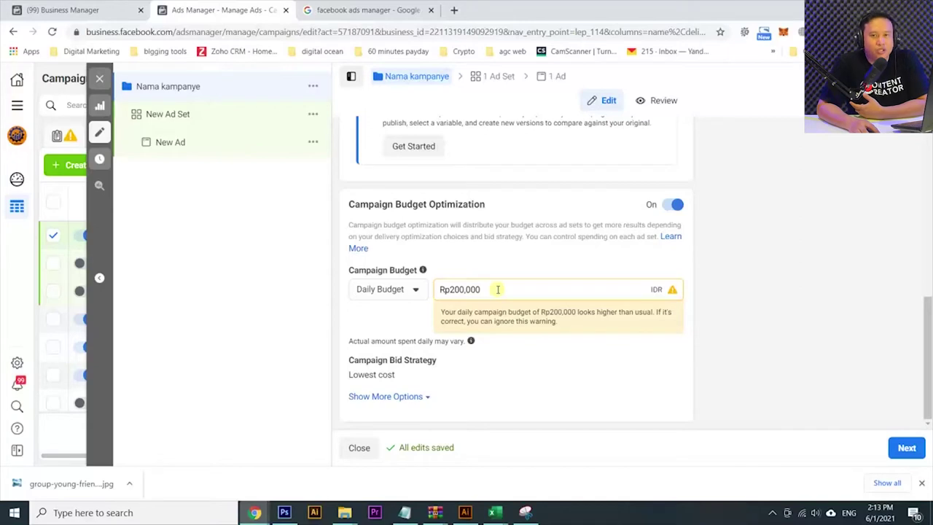
{"action": "key", "text": "ctrl+a"}
{"action": "type", "text": "50"}
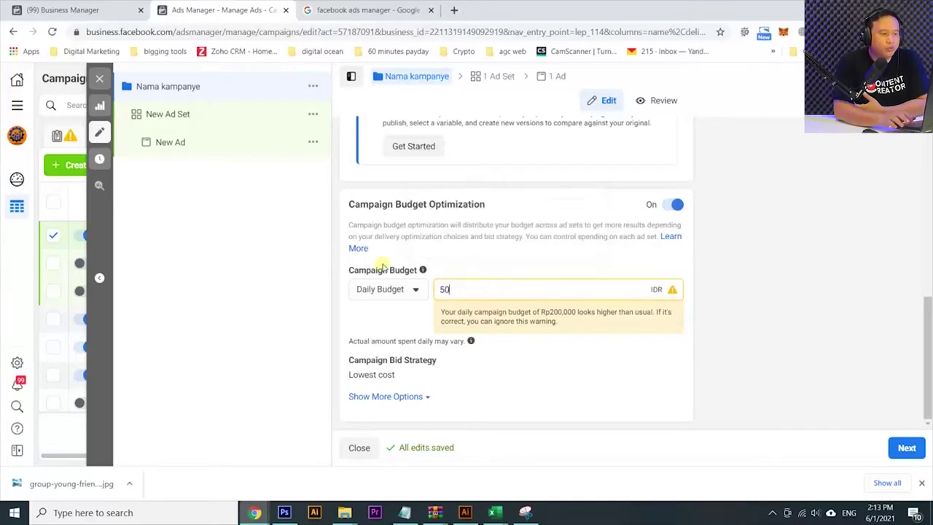
{"action": "type", "text": "000"}
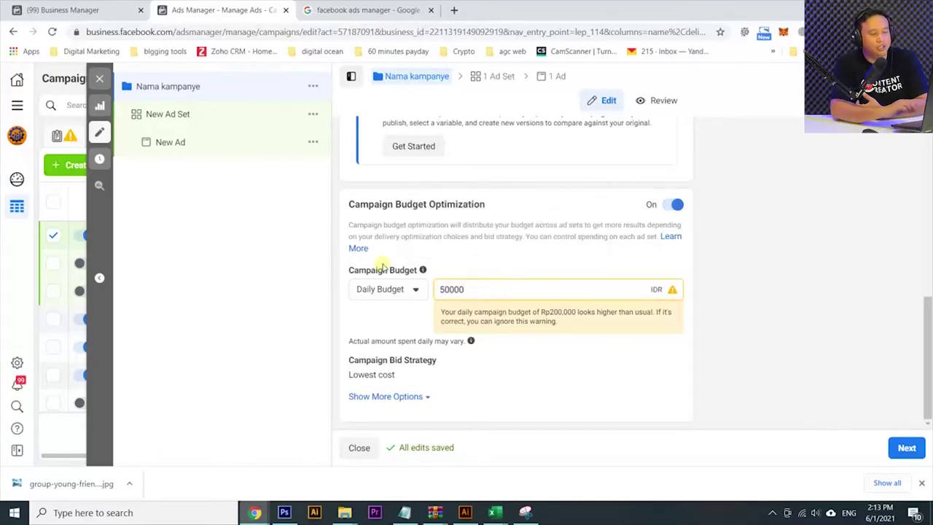
{"action": "left_click", "coordinate": [388, 289]}
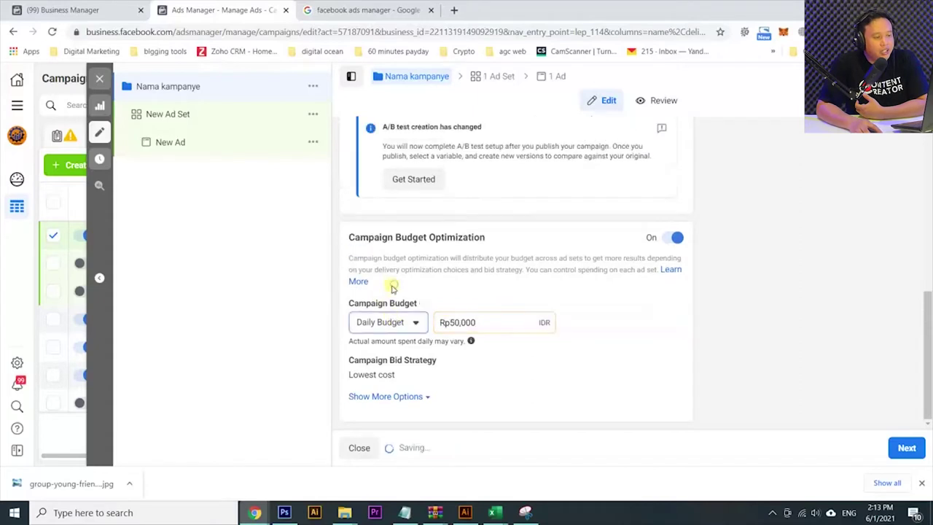
{"action": "left_click", "coordinate": [398, 327]}
{"action": "left_click", "coordinate": [398, 350]}
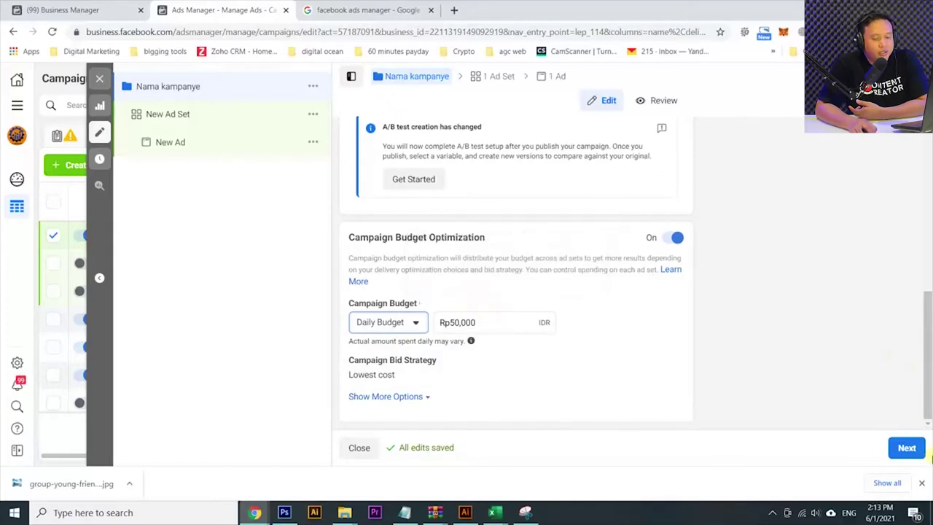
Step: Continue to the campaign's ad set and name it "Nama Adset"
{"action": "left_click", "coordinate": [906, 448]}
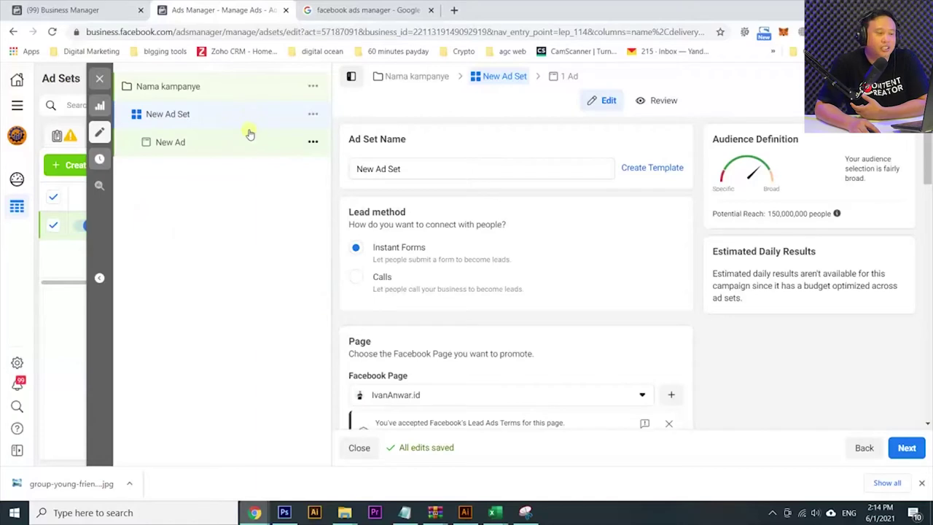
{"action": "left_click", "coordinate": [432, 169]}
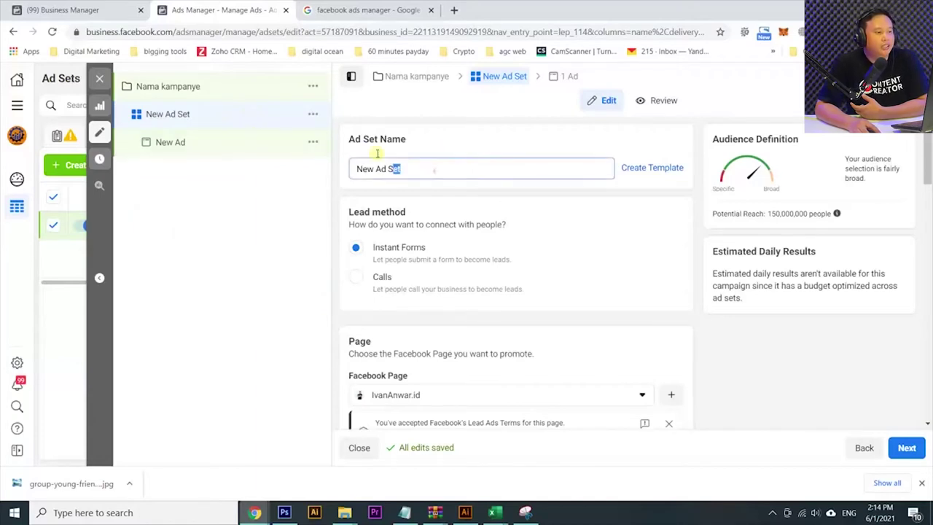
{"action": "key", "text": "ctrl+a"}
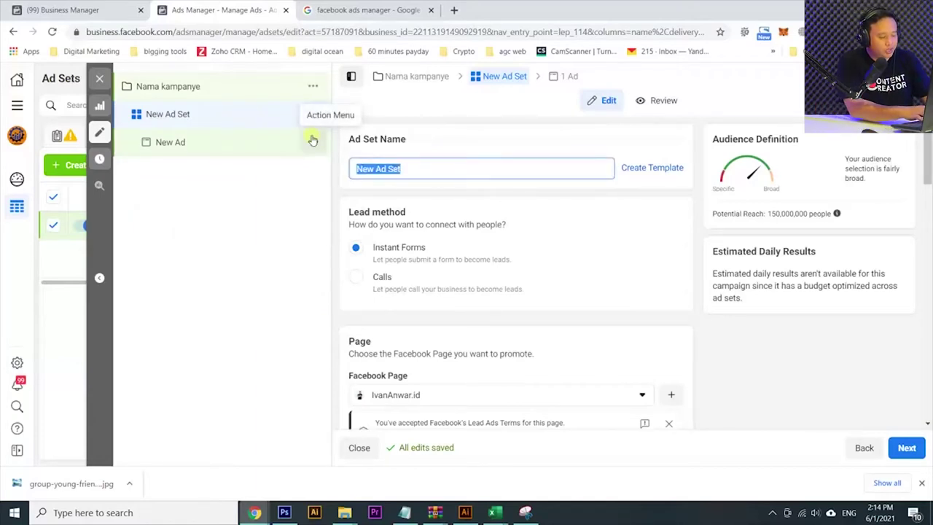
{"action": "type", "text": "Nama Adset"}
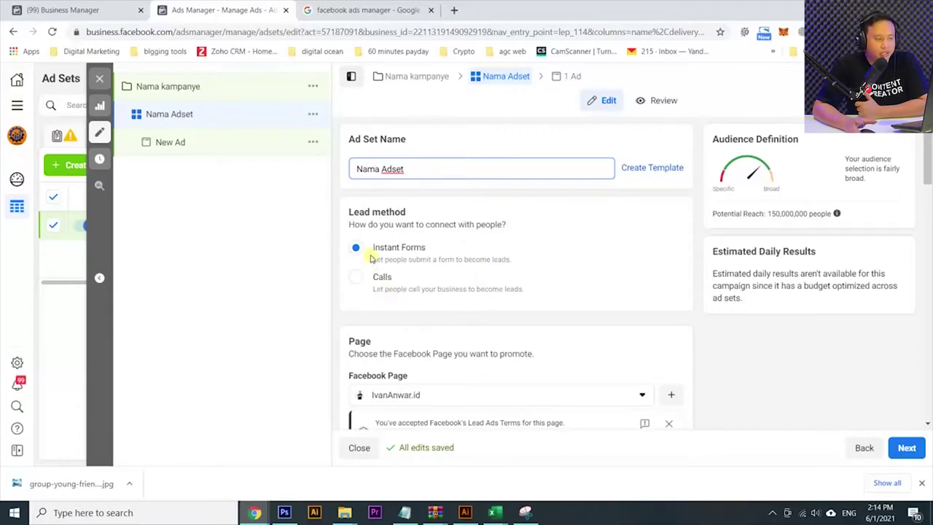
Step: Enable an end date in the ad set's schedule and set it to June 4, 2021
{"action": "scroll", "coordinate": [372, 260], "scroll_direction": "down", "scroll_amount": 2}
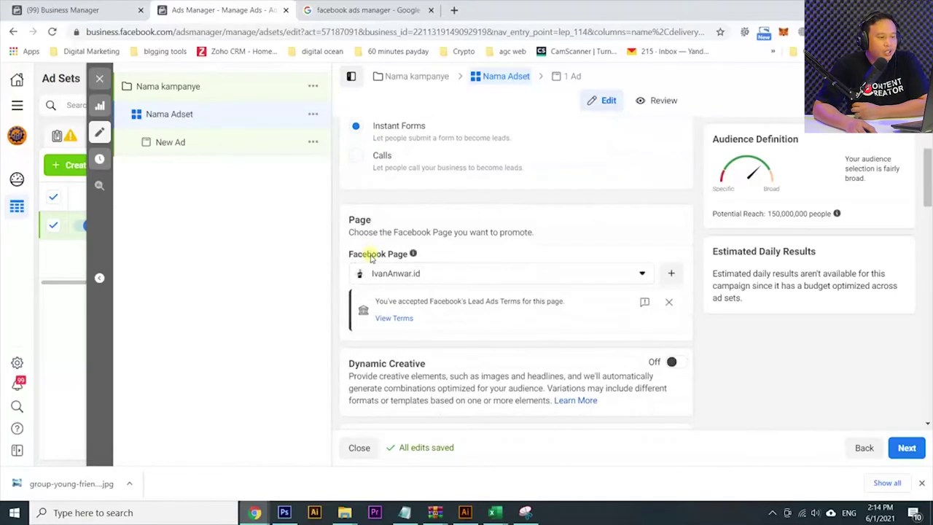
{"action": "scroll", "coordinate": [373, 260], "scroll_direction": "down", "scroll_amount": 1}
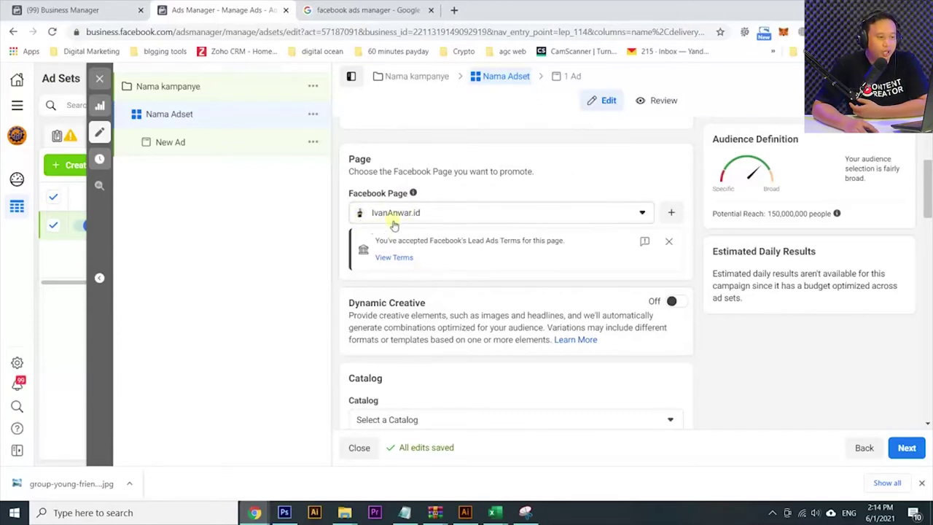
{"action": "scroll", "coordinate": [459, 283], "scroll_direction": "down", "scroll_amount": 3}
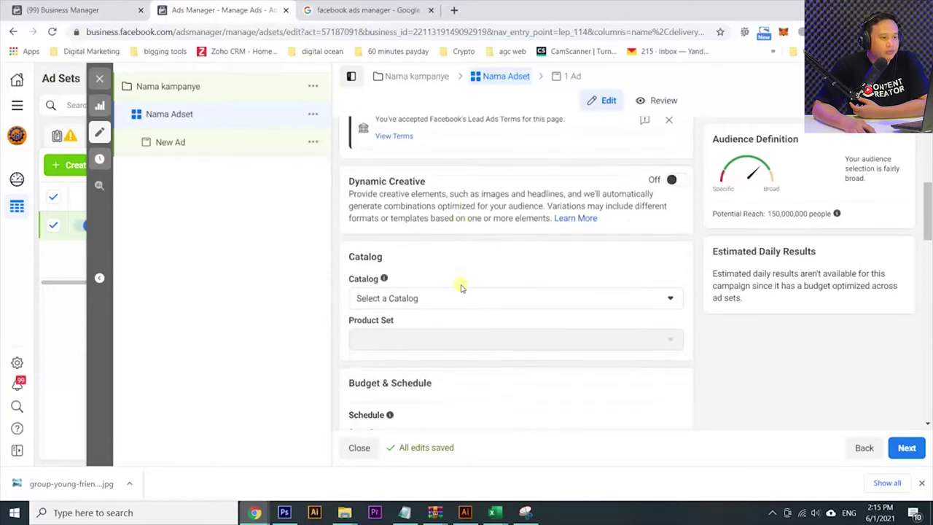
{"action": "scroll", "coordinate": [461, 287], "scroll_direction": "down", "scroll_amount": 5}
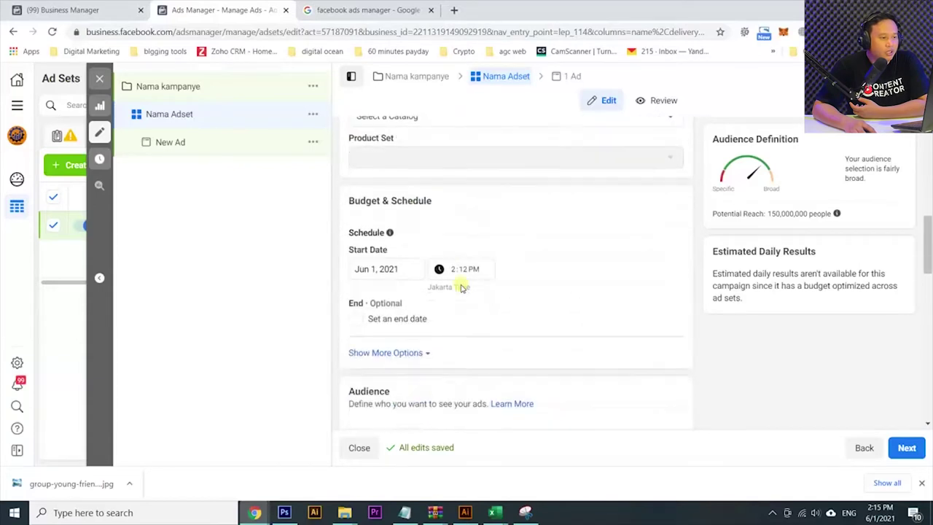
{"action": "scroll", "coordinate": [460, 288], "scroll_direction": "down", "scroll_amount": 2}
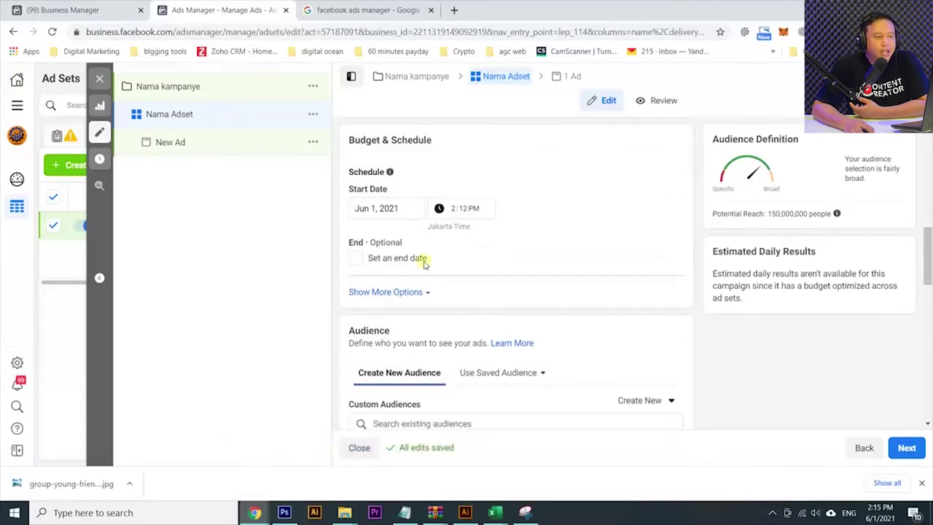
{"action": "left_click", "coordinate": [357, 260]}
{"action": "left_click", "coordinate": [374, 286]}
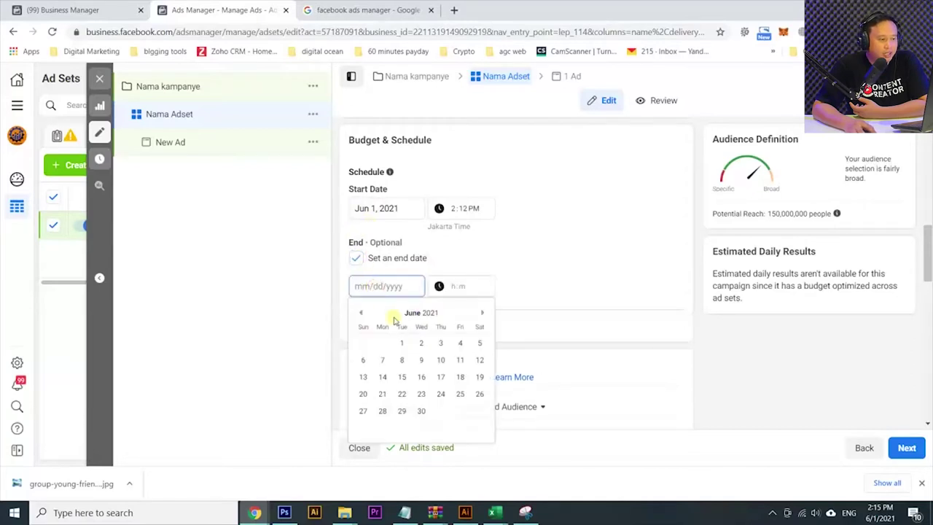
{"action": "left_click", "coordinate": [402, 359]}
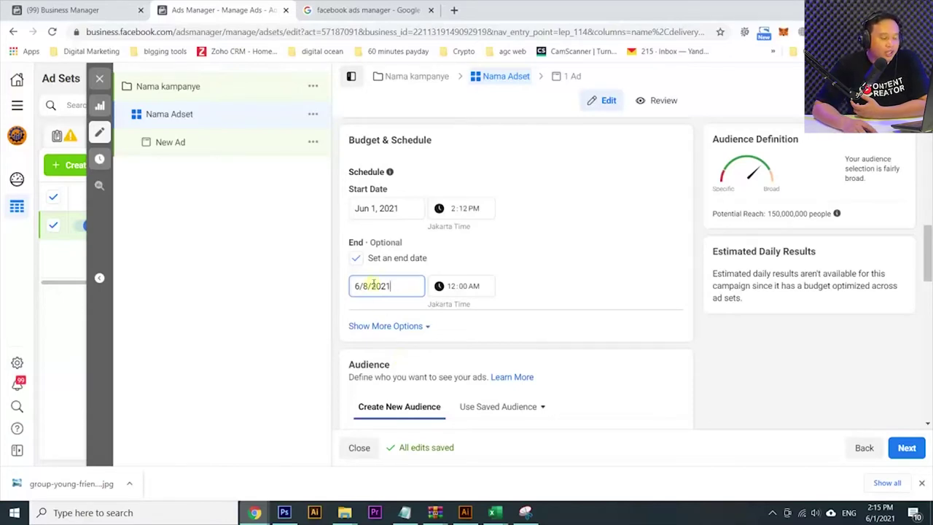
{"action": "left_click", "coordinate": [389, 287]}
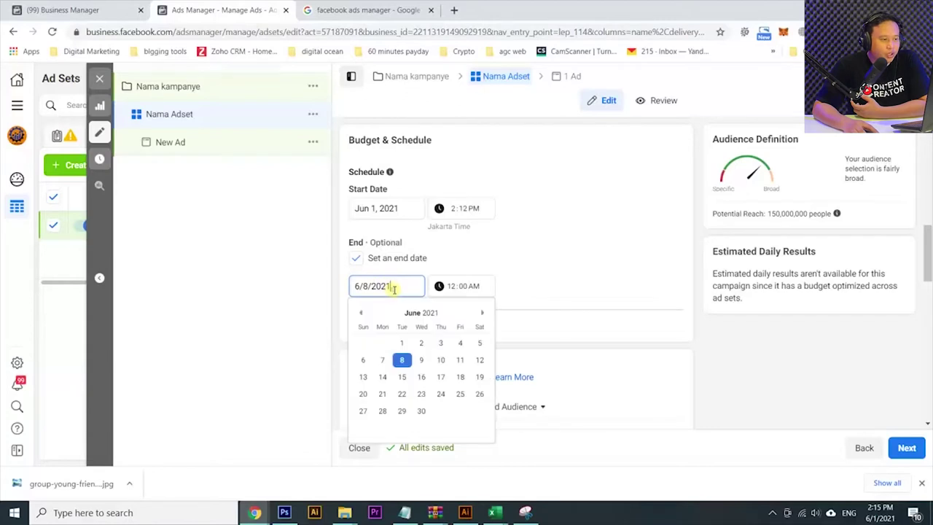
{"action": "left_click", "coordinate": [460, 344]}
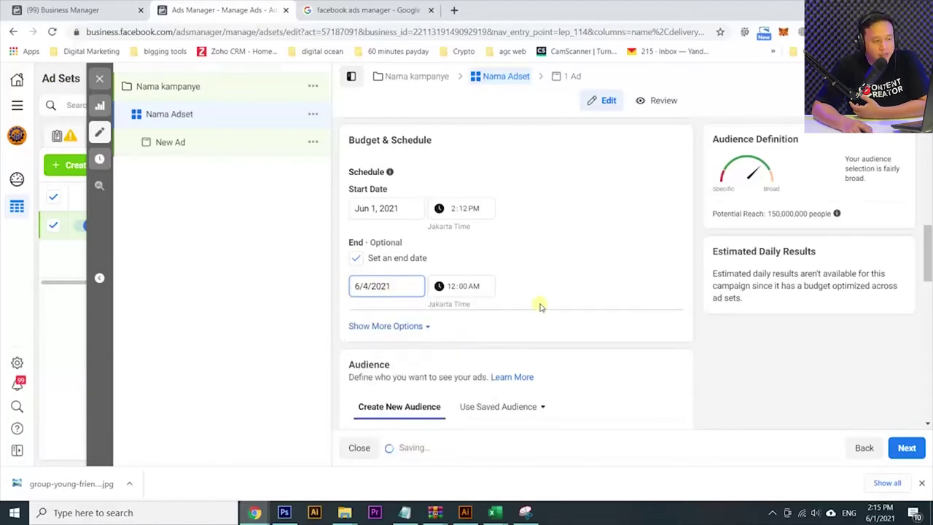
Step: Remove Indonesia from the ad set's audience locations and add the city of Bogor, West Java, instead
{"action": "scroll", "coordinate": [540, 307], "scroll_direction": "down", "scroll_amount": 2}
{"action": "scroll", "coordinate": [540, 307], "scroll_direction": "down", "scroll_amount": 3}
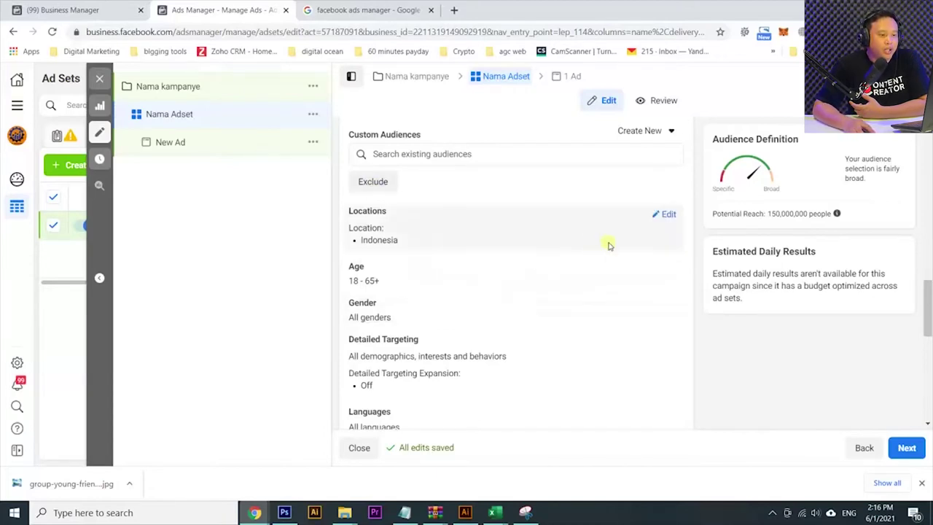
{"action": "left_click", "coordinate": [666, 214]}
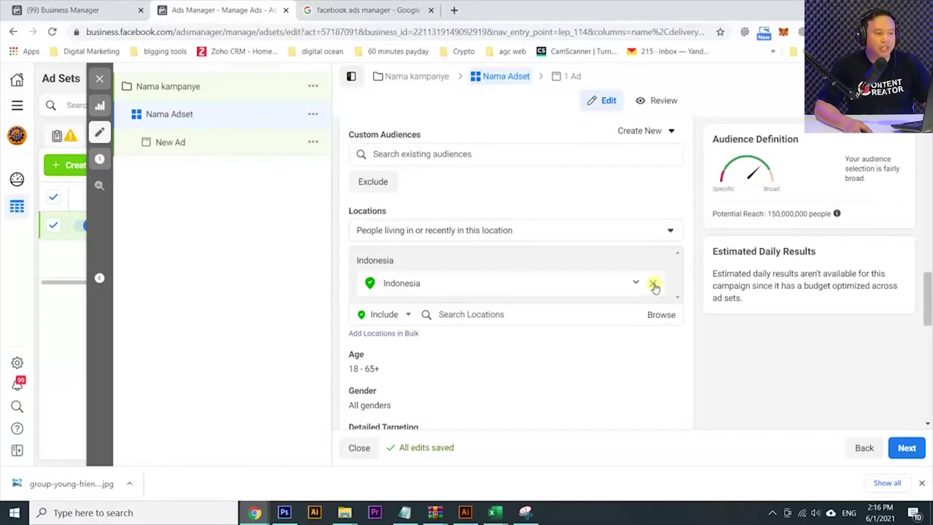
{"action": "left_click", "coordinate": [654, 284]}
{"action": "left_click", "coordinate": [495, 295]}
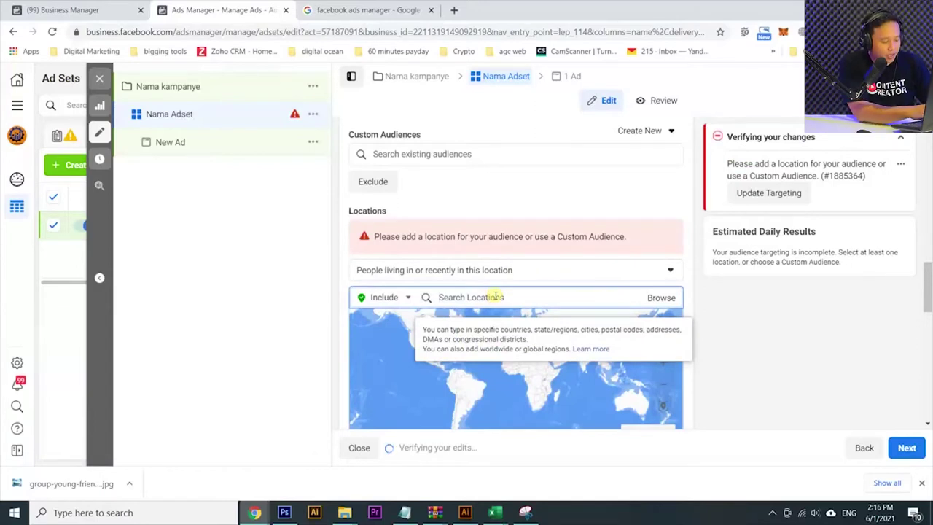
{"action": "type", "text": "bogor"}
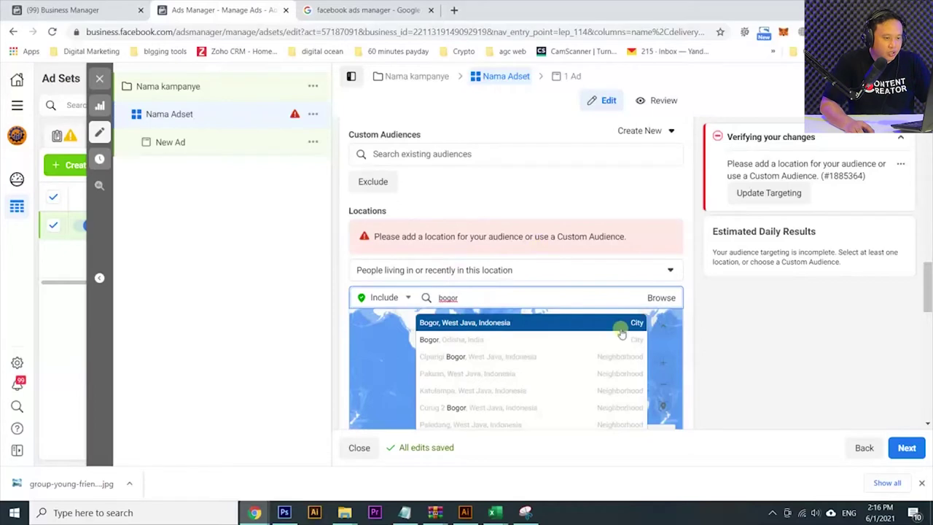
{"action": "left_click", "coordinate": [620, 333]}
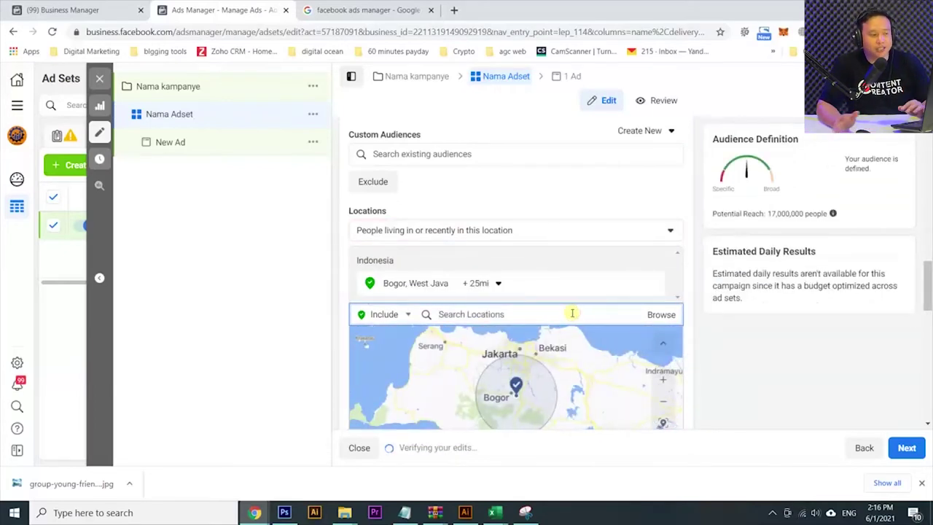
Step: Try adding the state of Jakarta, Indonesia, as a second audience location, and remove it again
{"action": "type", "text": "jakarta"}
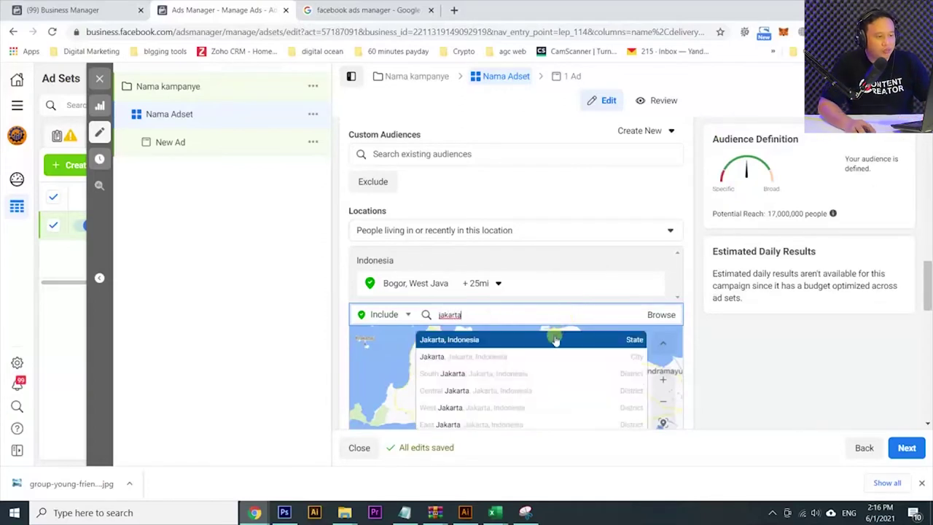
{"action": "left_click", "coordinate": [556, 336]}
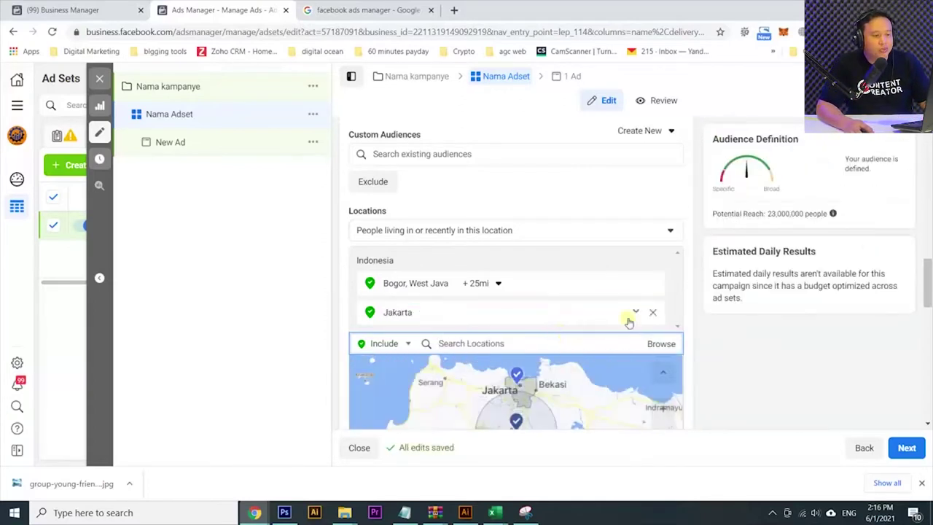
{"action": "left_click", "coordinate": [651, 314]}
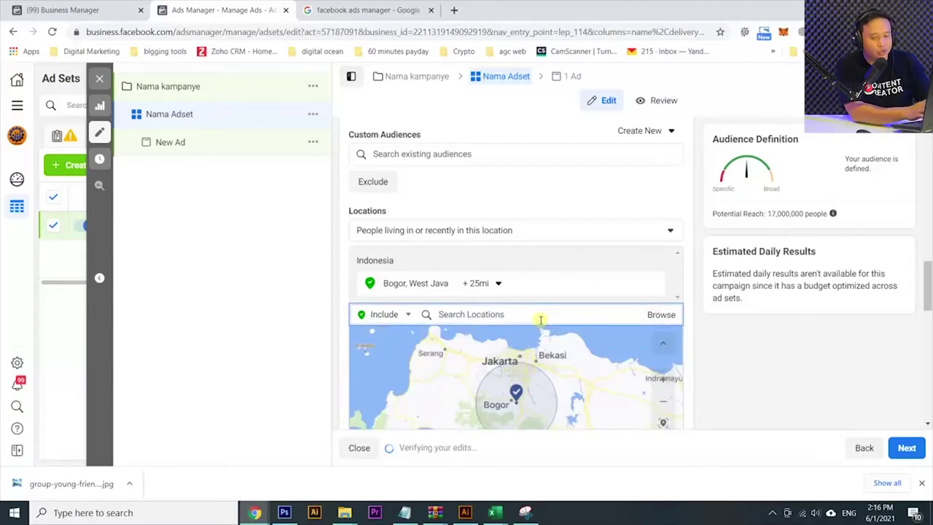
Step: Search locations for "monas" and "sudirman", try adding the Jalan Jenderal Sudirman address in Jakarta, and remove it again
{"action": "type", "text": "monas"}
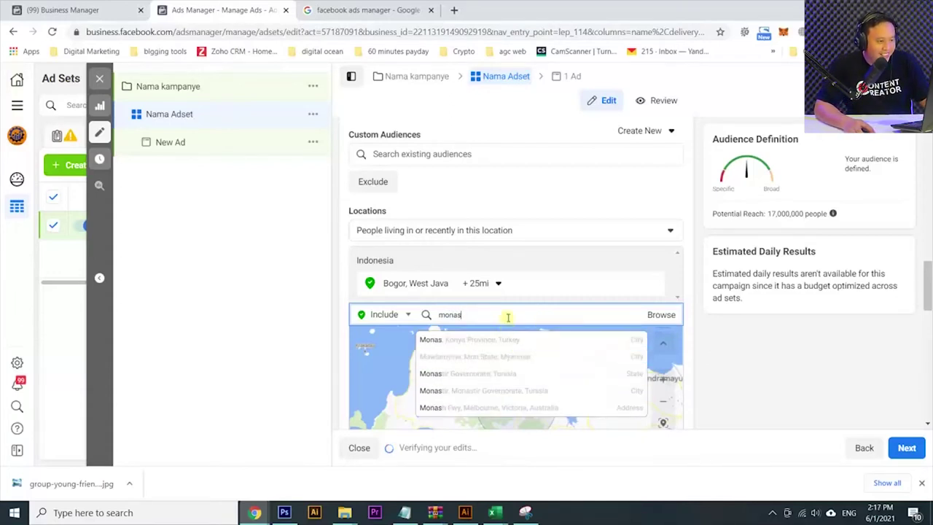
{"action": "left_click_drag", "start_coordinate": [508, 314], "coordinate": [362, 288]}
{"action": "type", "text": "sud"}
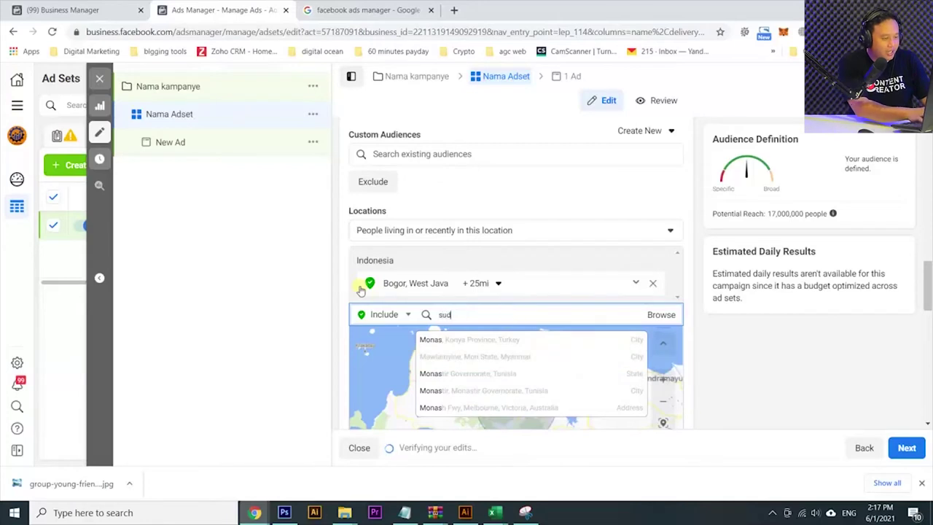
{"action": "type", "text": "im"}
{"action": "type", "text": "rman"}
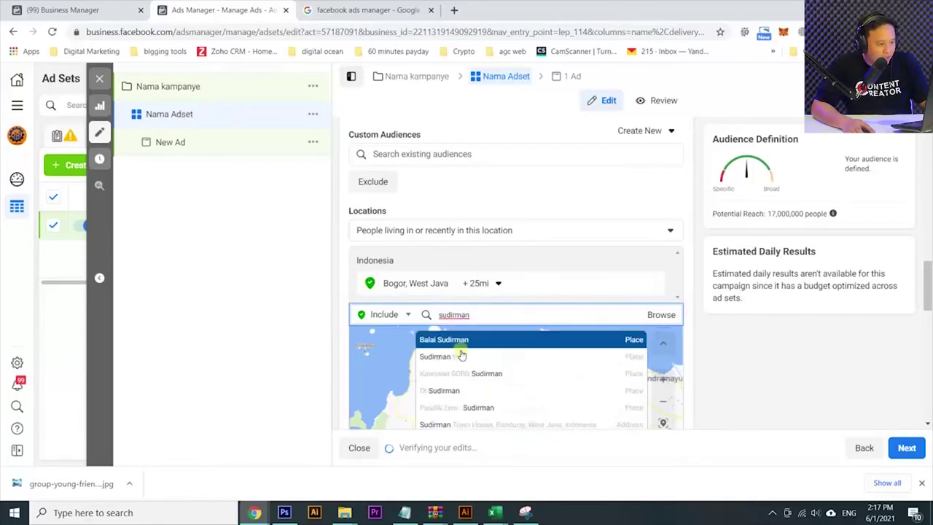
{"action": "scroll", "coordinate": [480, 383], "scroll_direction": "down", "scroll_amount": 2}
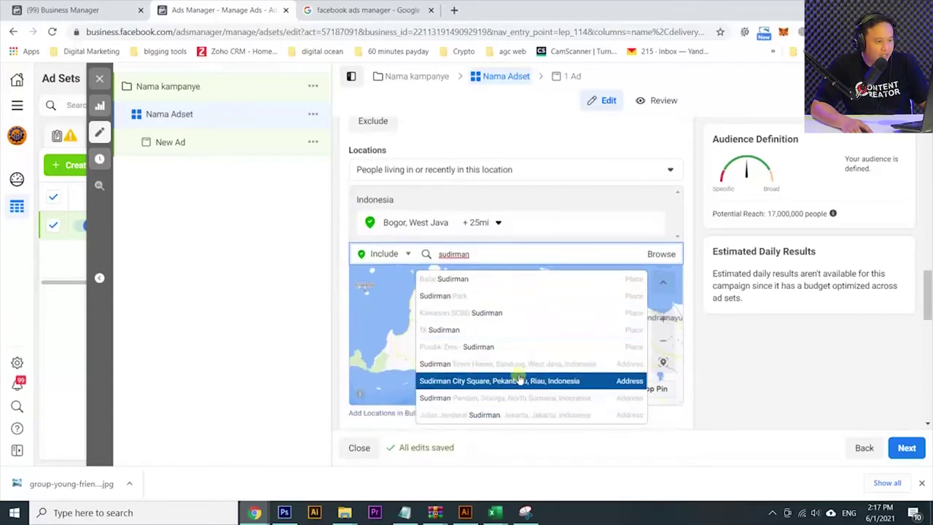
{"action": "left_click", "coordinate": [517, 414]}
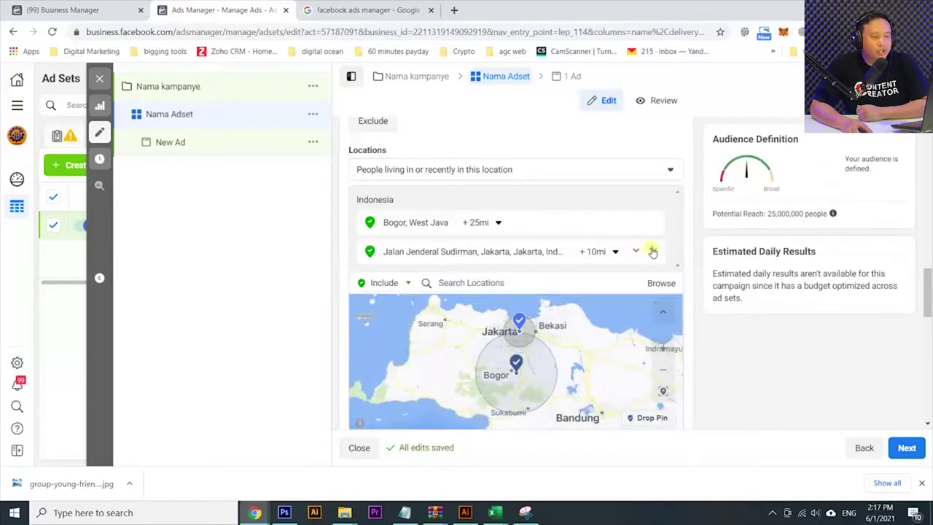
{"action": "left_click", "coordinate": [653, 251]}
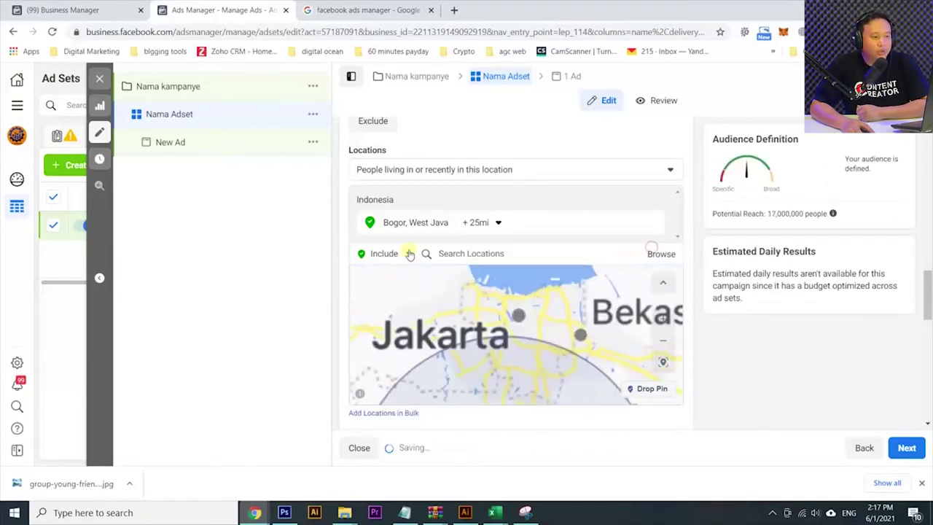
Step: Reduce the targeting radius around Bogor, West Java, to 10 miles
{"action": "left_click", "coordinate": [497, 223]}
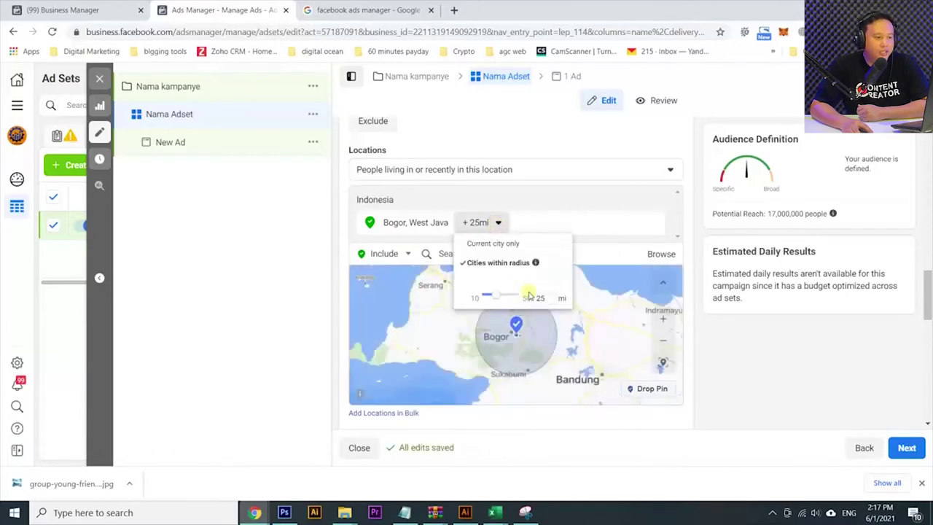
{"action": "left_click_drag", "start_coordinate": [494, 299], "coordinate": [479, 297]}
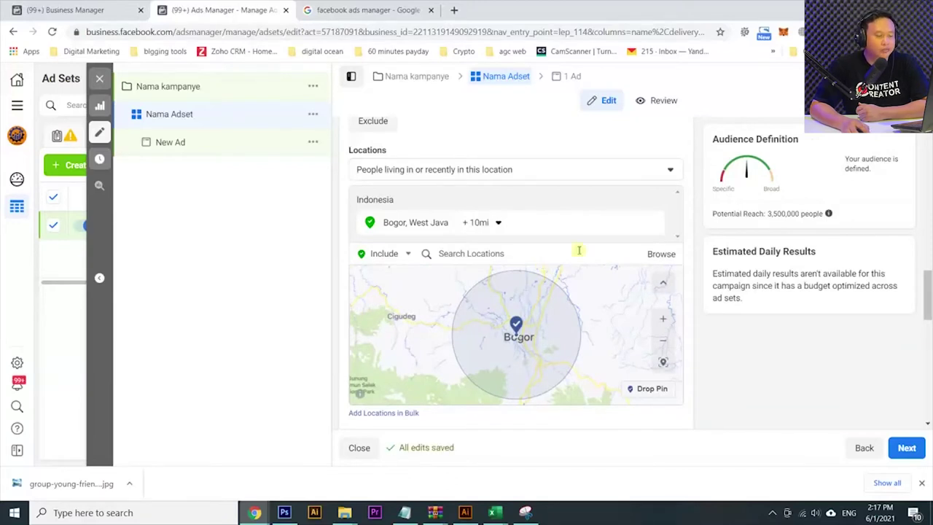
Step: Set the audience's age range to a minimum of 25 and a maximum of 35
{"action": "scroll", "coordinate": [723, 328], "scroll_direction": "down", "scroll_amount": 5}
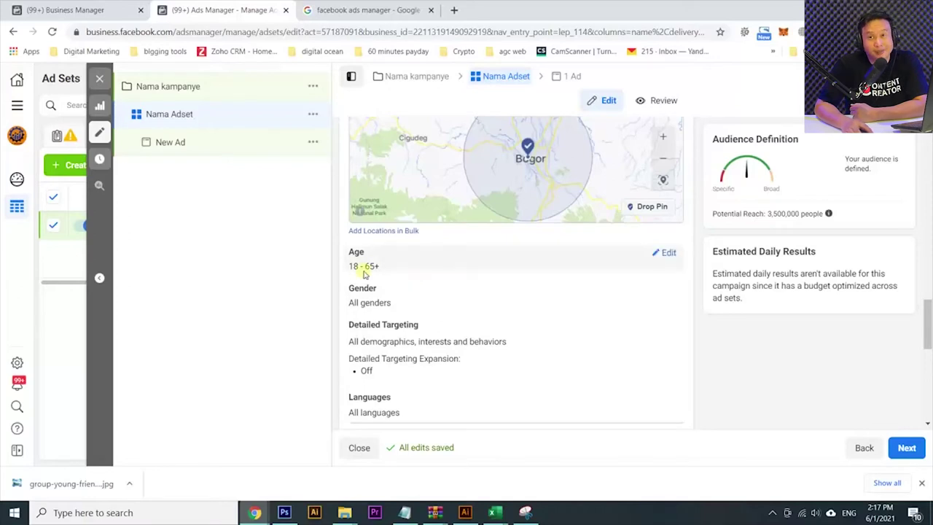
{"action": "left_click", "coordinate": [668, 254]}
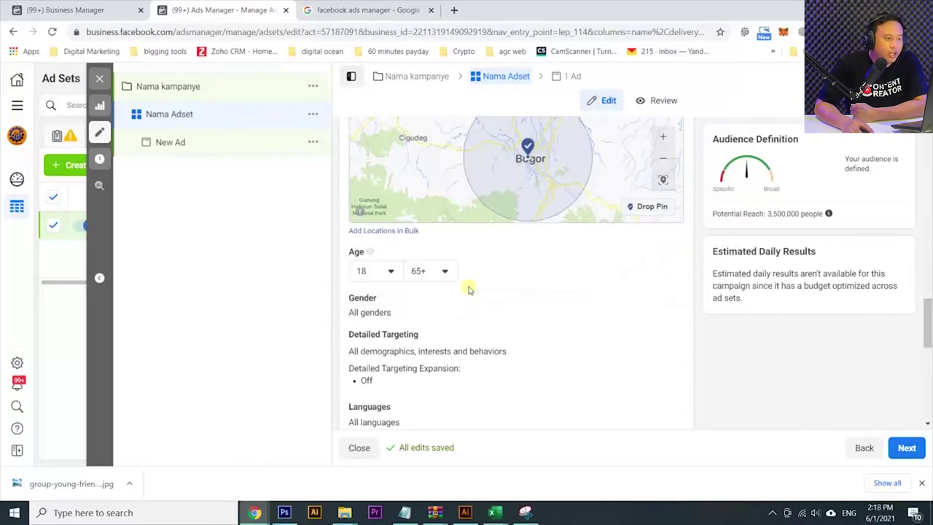
{"action": "left_click", "coordinate": [391, 270]}
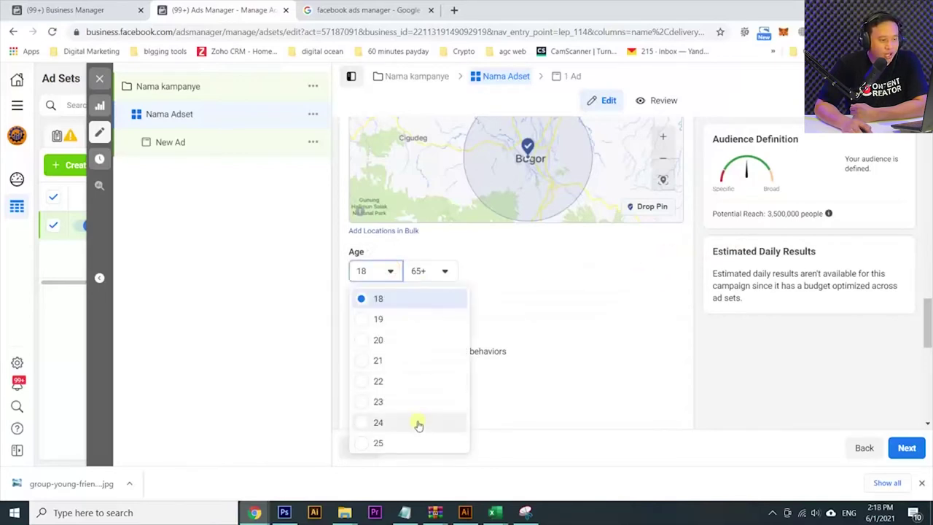
{"action": "scroll", "coordinate": [416, 422], "scroll_direction": "down", "scroll_amount": 1}
{"action": "left_click", "coordinate": [406, 383]}
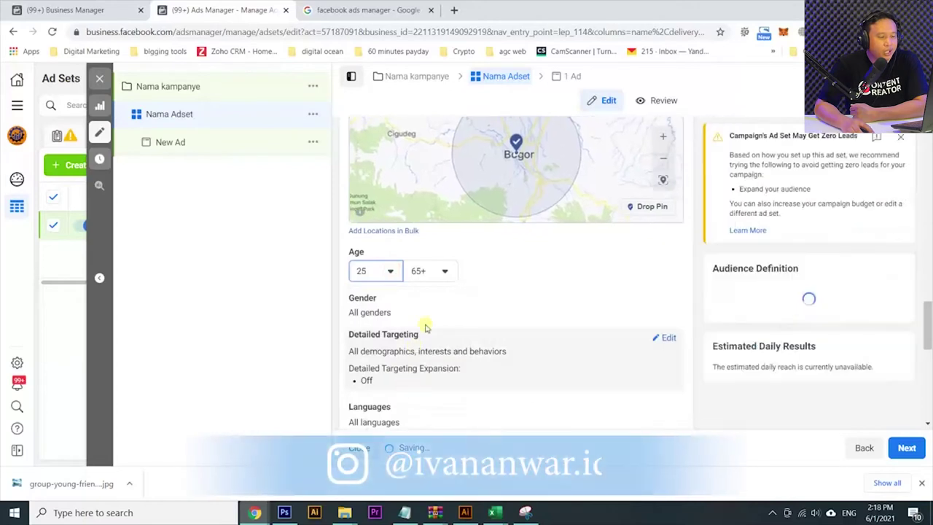
{"action": "left_click", "coordinate": [445, 271]}
{"action": "scroll", "coordinate": [457, 346], "scroll_direction": "up", "scroll_amount": 4}
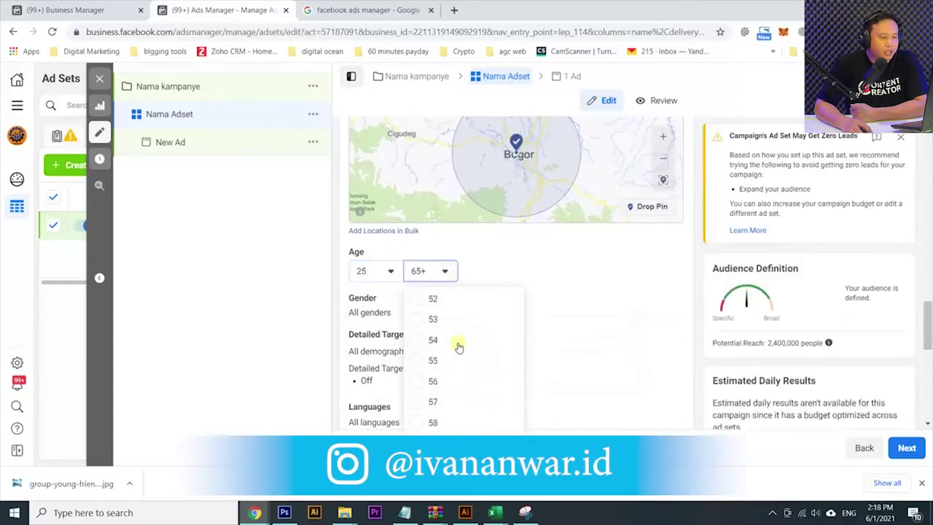
{"action": "scroll", "coordinate": [458, 347], "scroll_direction": "up", "scroll_amount": 4}
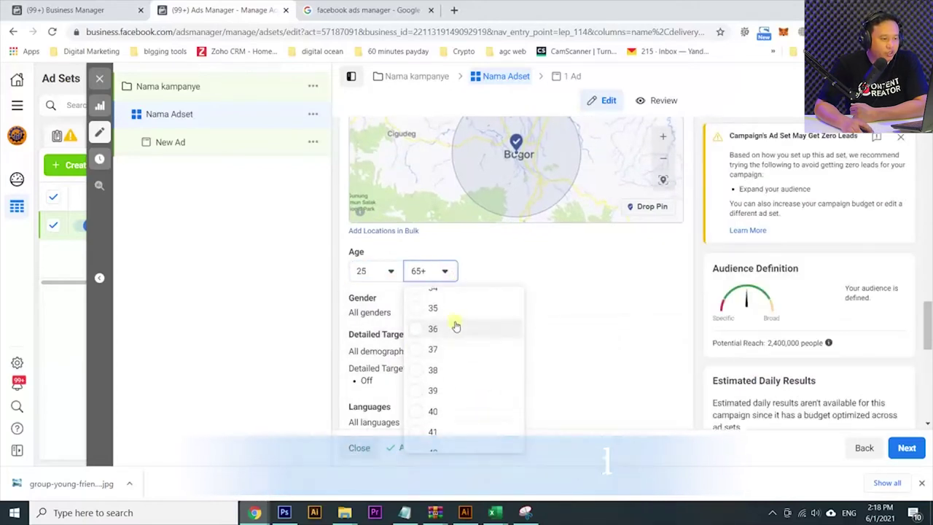
{"action": "left_click", "coordinate": [457, 312]}
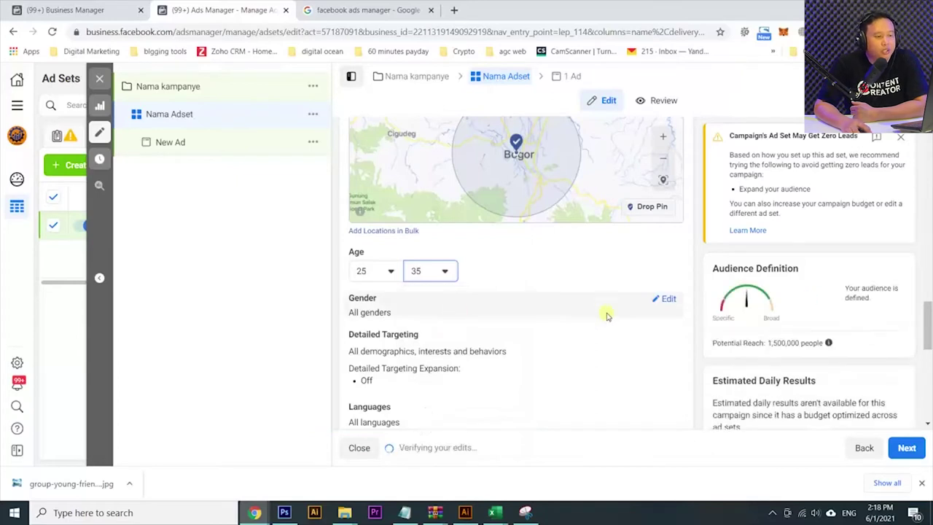
Step: Try limiting the audience's gender to Women, and set it back to All
{"action": "left_click", "coordinate": [678, 299]}
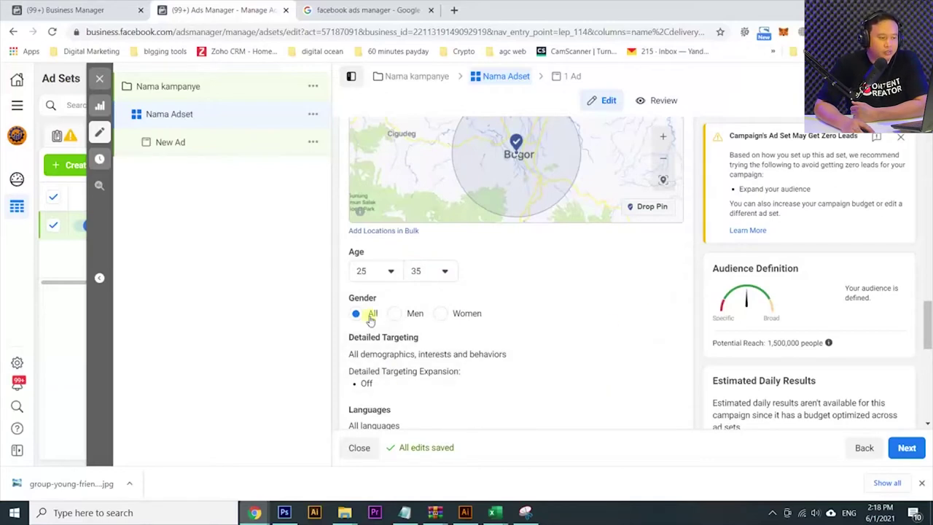
{"action": "left_click", "coordinate": [441, 314]}
{"action": "left_click", "coordinate": [356, 313]}
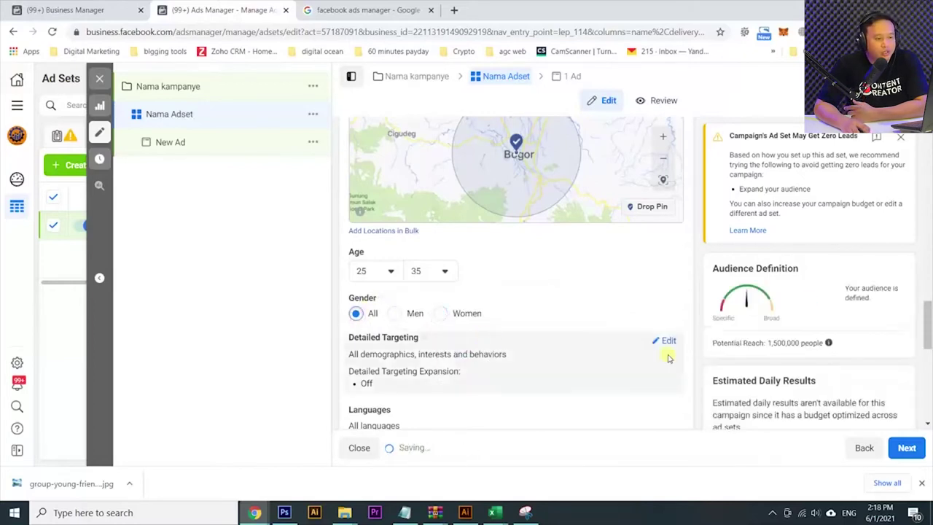
Step: Open Detailed Targeting for editing and browse the Life Events categories within Demographics
{"action": "scroll", "coordinate": [668, 357], "scroll_direction": "down", "scroll_amount": 1}
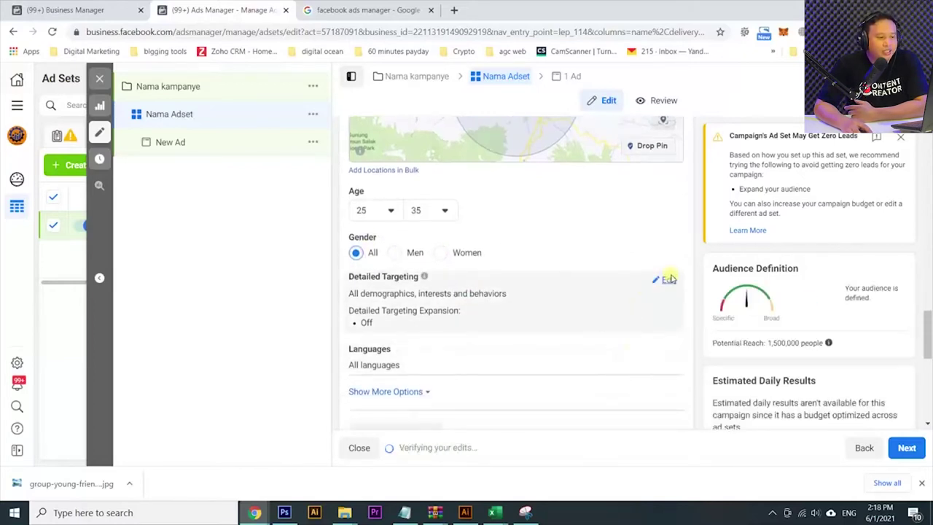
{"action": "left_click", "coordinate": [668, 279]}
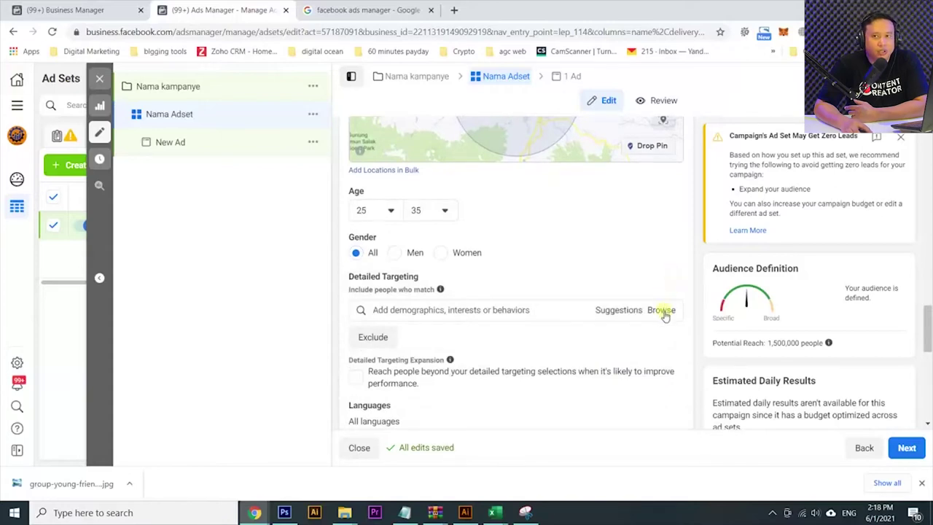
{"action": "left_click", "coordinate": [662, 312]}
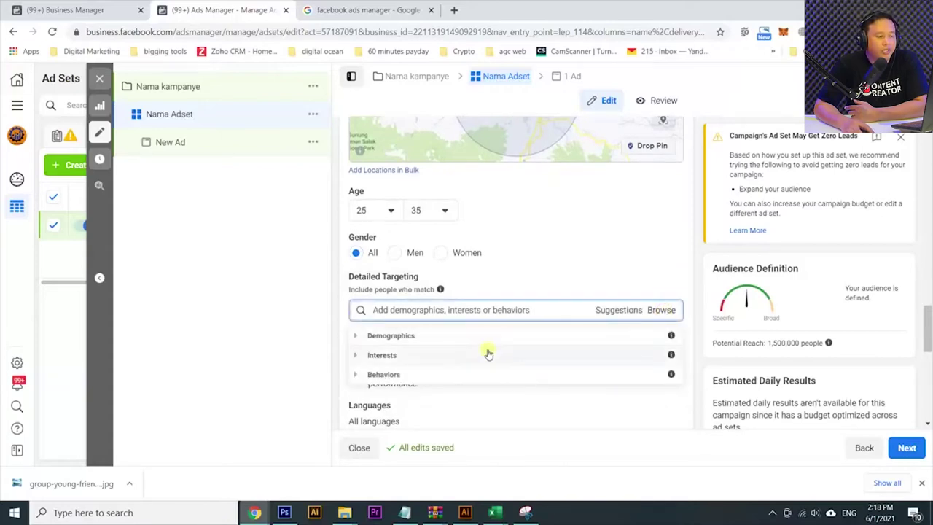
{"action": "left_click", "coordinate": [358, 336]}
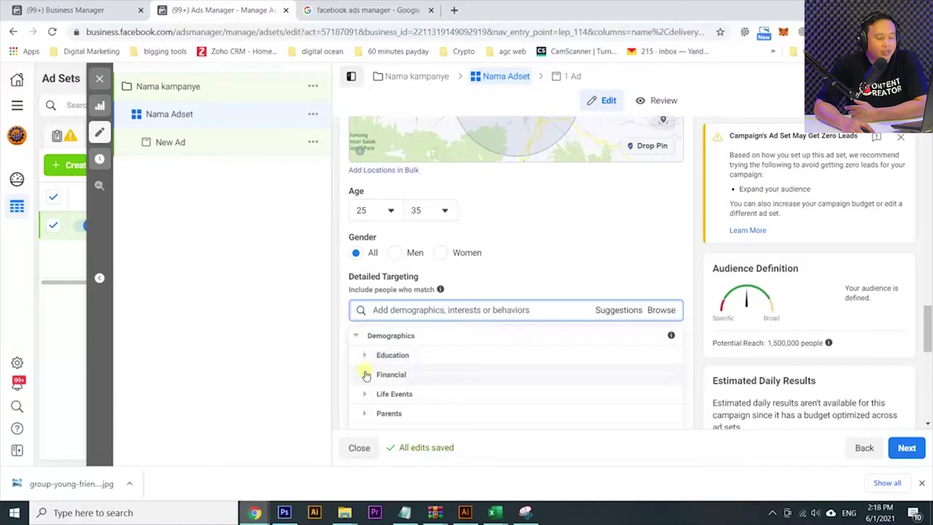
{"action": "left_click", "coordinate": [364, 393]}
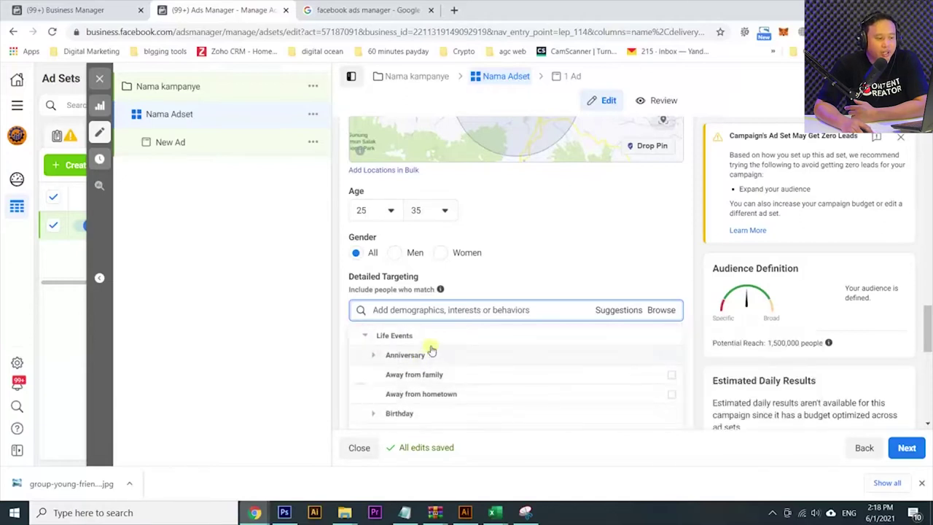
{"action": "scroll", "coordinate": [423, 390], "scroll_direction": "down", "scroll_amount": 2}
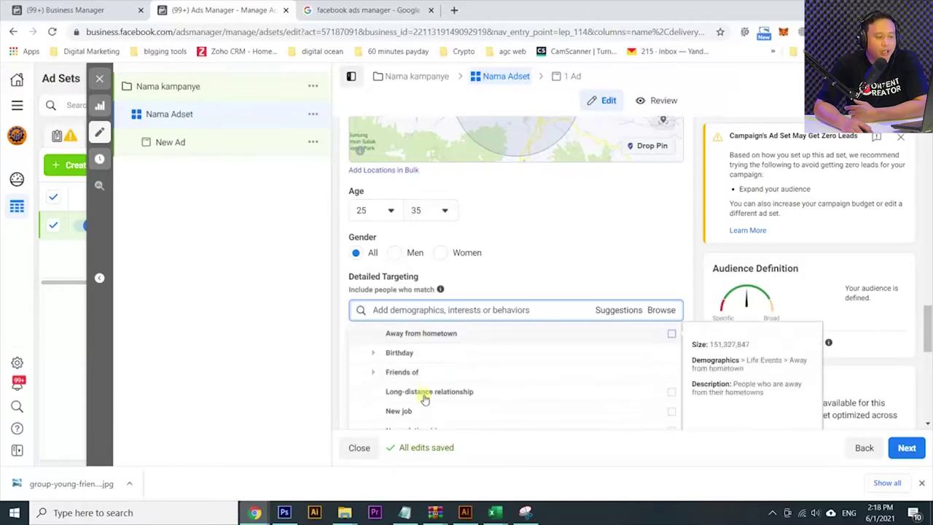
{"action": "scroll", "coordinate": [425, 387], "scroll_direction": "down", "scroll_amount": 2}
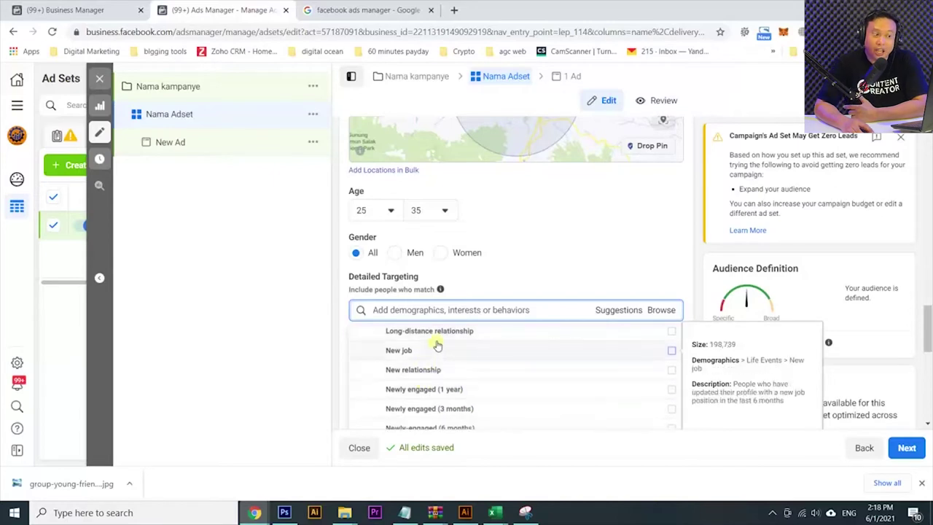
{"action": "scroll", "coordinate": [436, 347], "scroll_direction": "up", "scroll_amount": 5}
{"action": "left_click", "coordinate": [357, 335]}
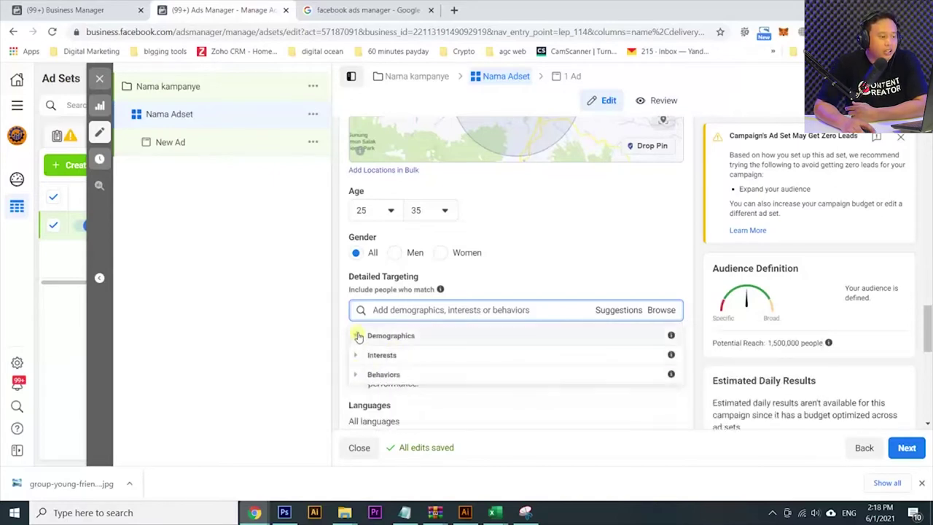
Step: Browse the Interests categories in Detailed Targeting, including the Entertainment subcategories, and collapse the list again
{"action": "left_click", "coordinate": [357, 354]}
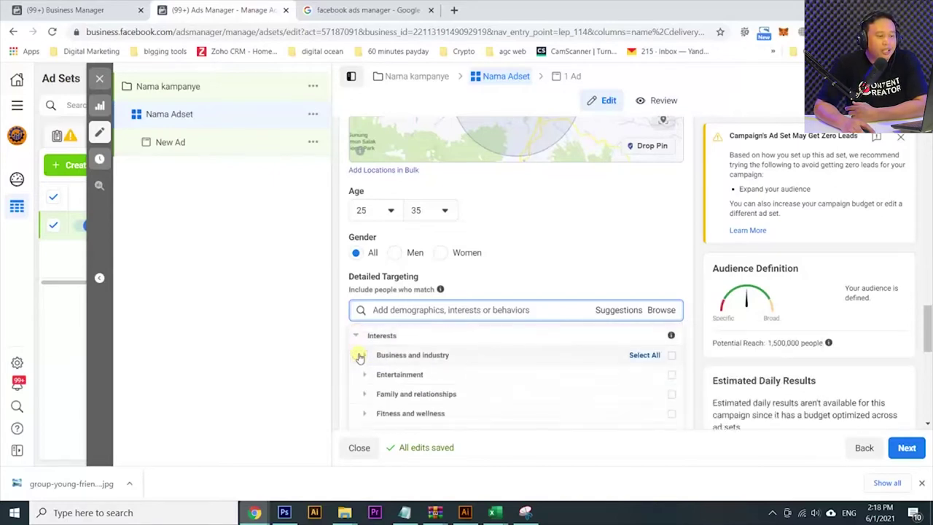
{"action": "left_click", "coordinate": [369, 375]}
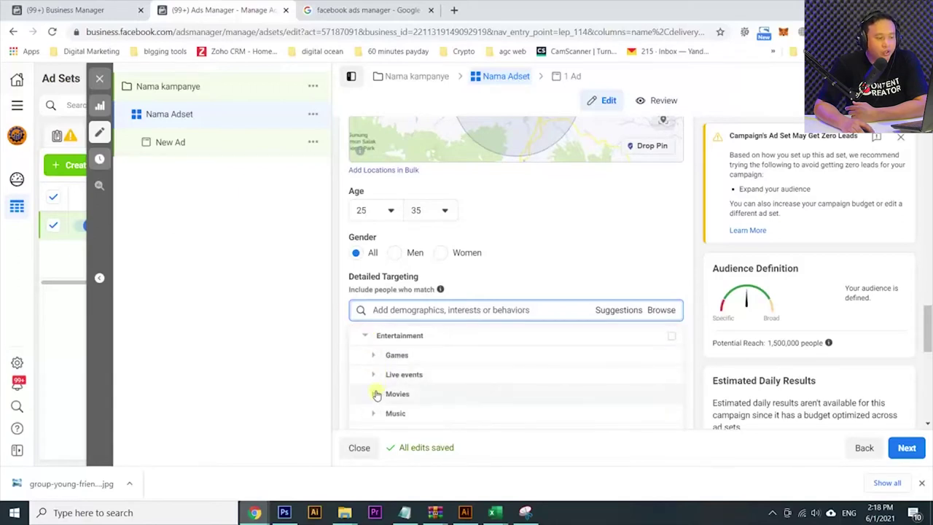
{"action": "left_click", "coordinate": [360, 334]}
{"action": "left_click", "coordinate": [358, 334]}
Step: Browse the Behaviors categories in Detailed Targeting, including Digital activities and Mobile Device User, and collapse the list again
{"action": "left_click", "coordinate": [361, 373]}
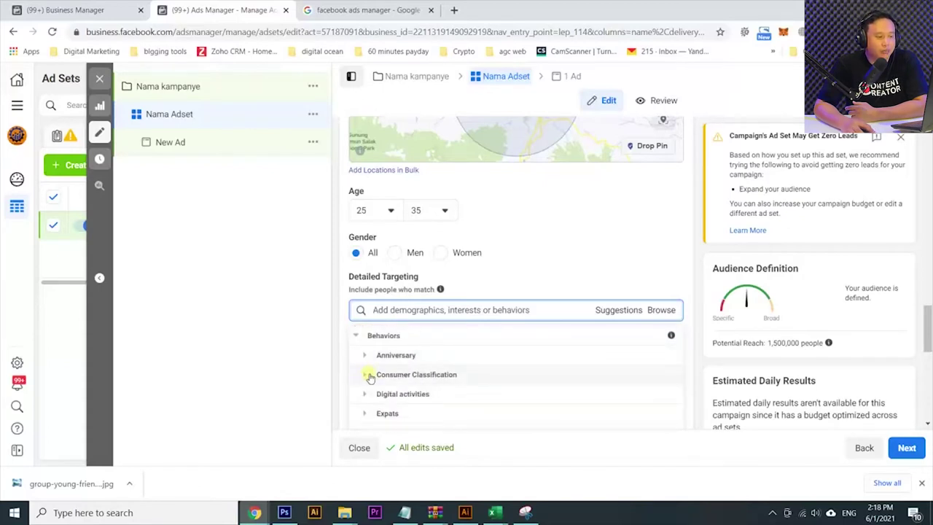
{"action": "left_click", "coordinate": [367, 394]}
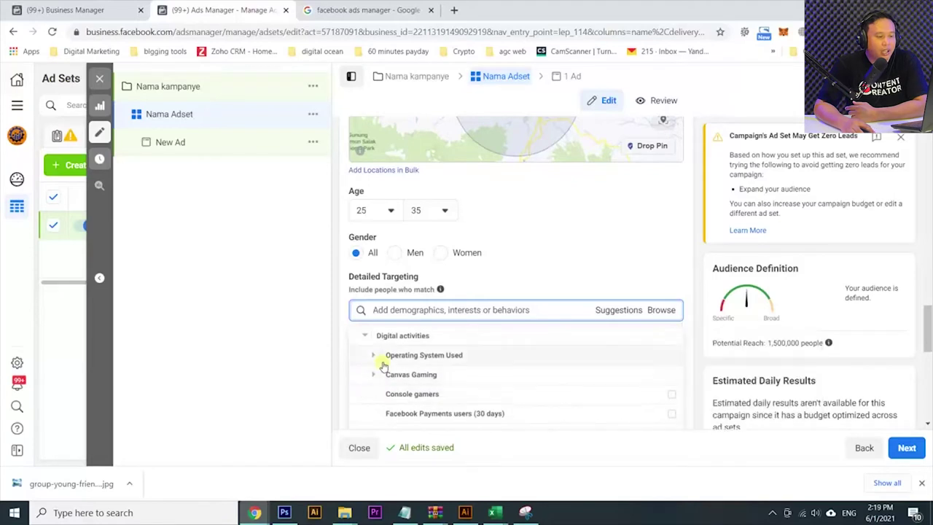
{"action": "scroll", "coordinate": [384, 366], "scroll_direction": "down", "scroll_amount": 3}
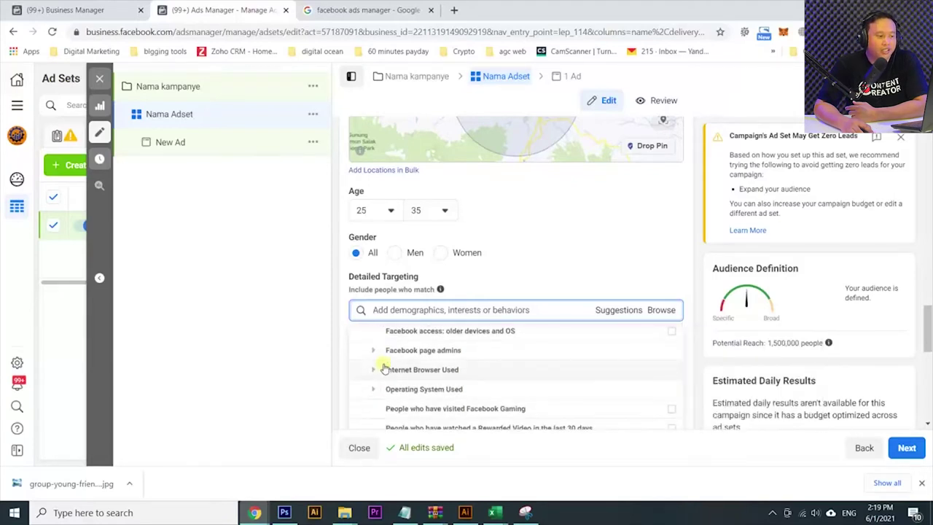
{"action": "scroll", "coordinate": [384, 370], "scroll_direction": "down", "scroll_amount": 3}
{"action": "left_click", "coordinate": [365, 362]}
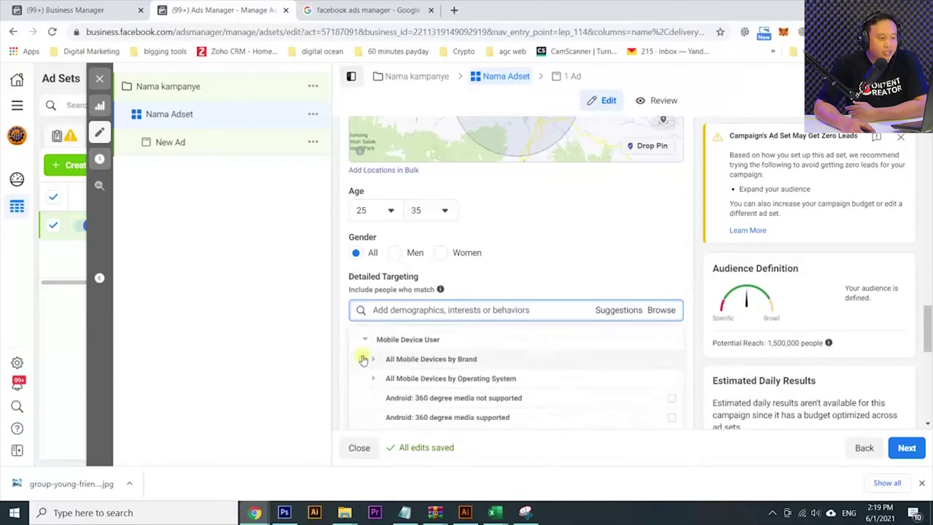
{"action": "mouse_move", "coordinate": [378, 388]}
{"action": "scroll", "coordinate": [394, 406], "scroll_direction": "down", "scroll_amount": 2}
{"action": "scroll", "coordinate": [381, 386], "scroll_direction": "up", "scroll_amount": 10}
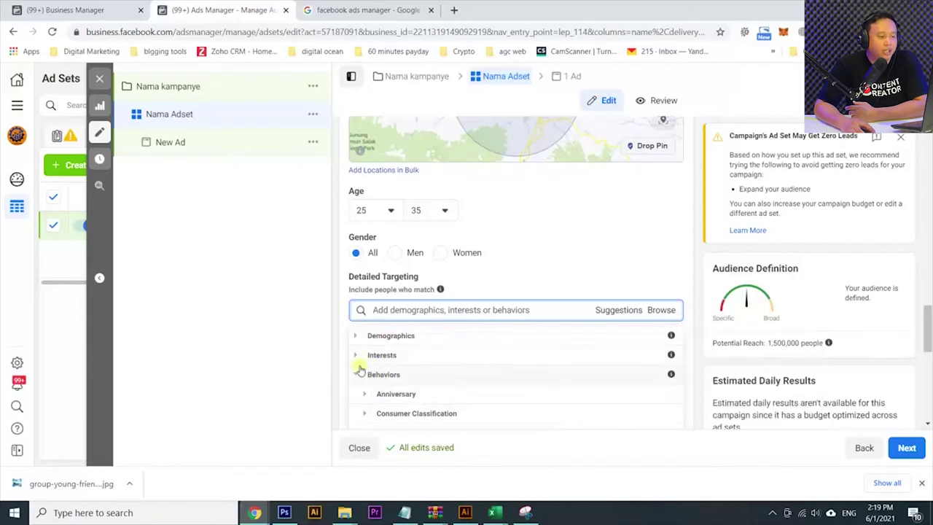
{"action": "left_click", "coordinate": [358, 373]}
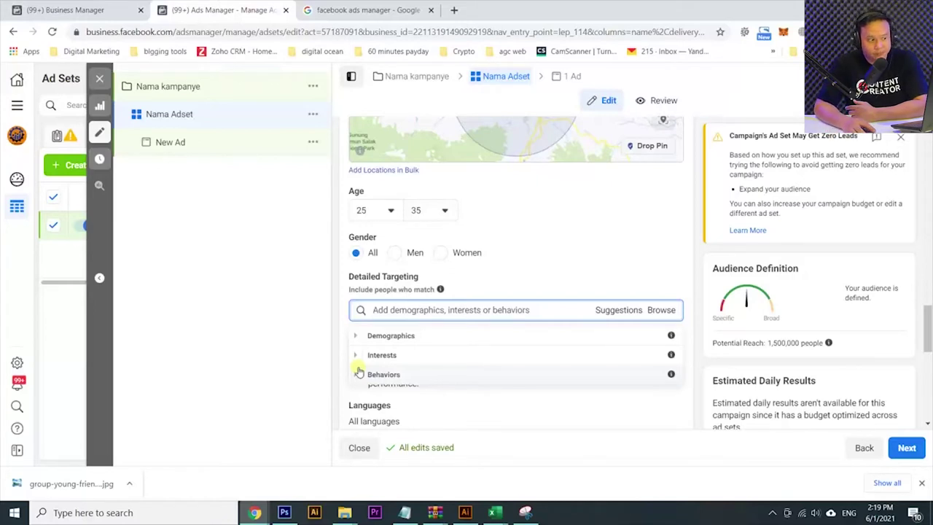
Step: Search Detailed Targeting for "marri" and add the relationship status Married to the audience
{"action": "left_click", "coordinate": [414, 311]}
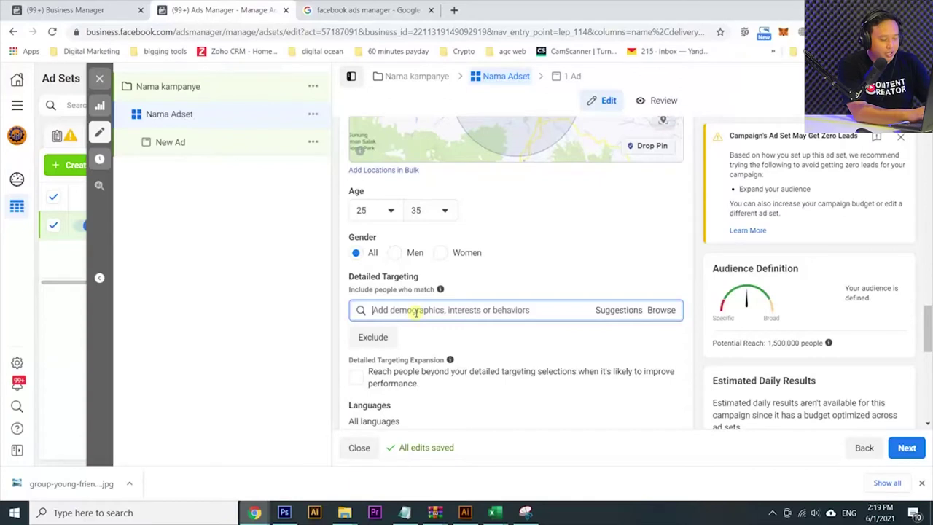
{"action": "type", "text": "marri"}
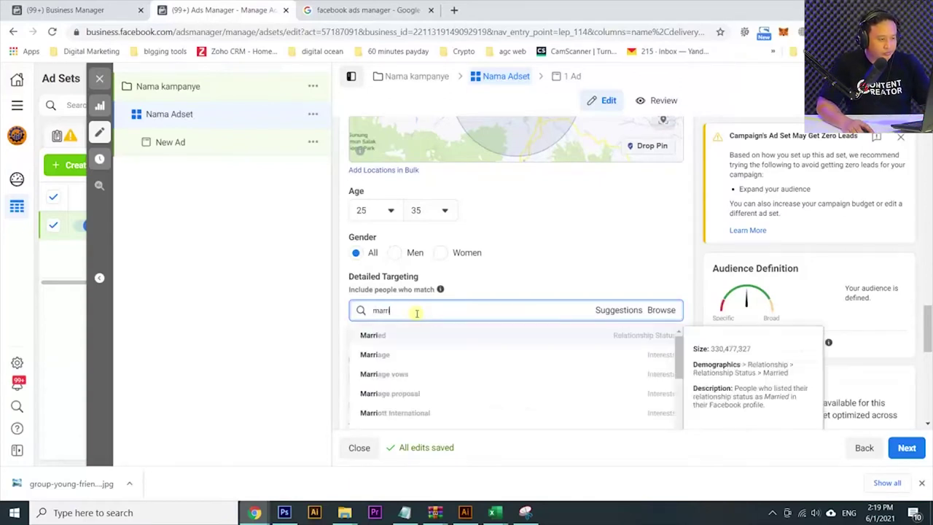
{"action": "left_click", "coordinate": [604, 337]}
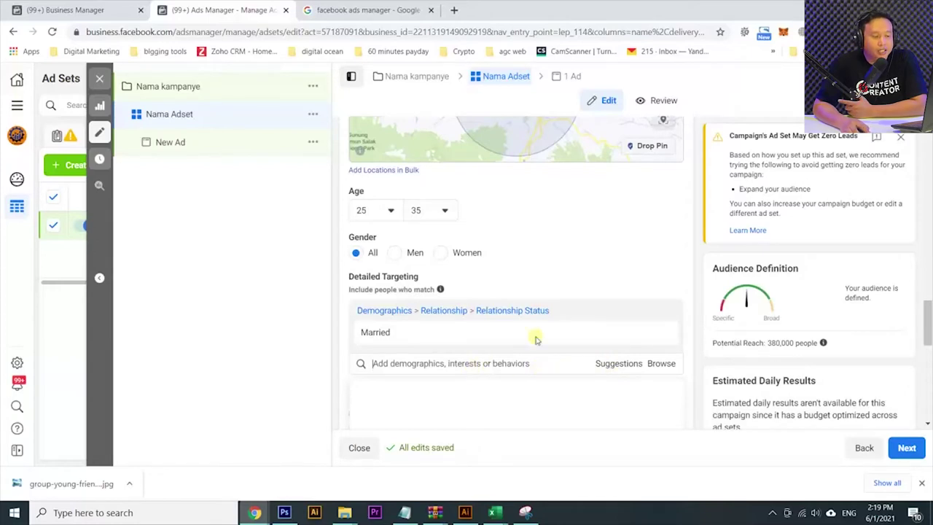
{"action": "mouse_move", "coordinate": [529, 339]}
{"action": "left_click", "coordinate": [367, 325]}
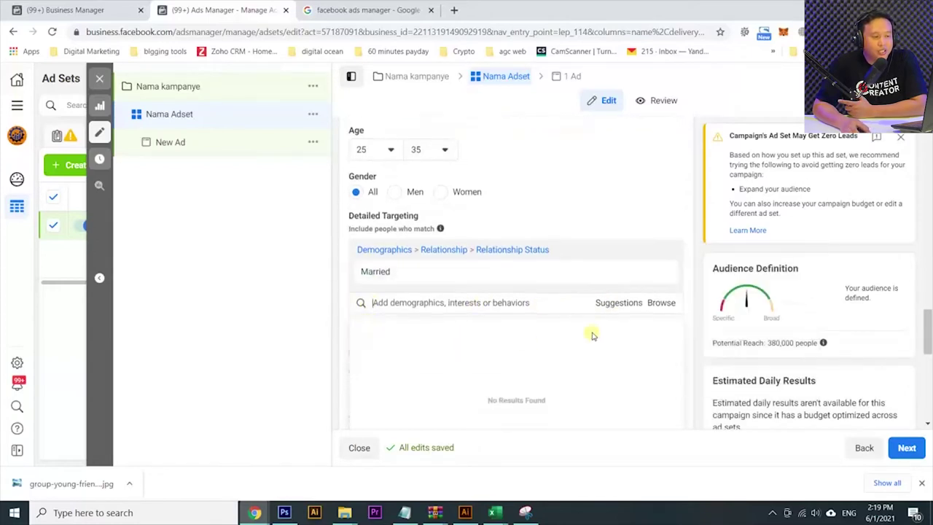
Step: Look through the targeting suggestions based on Married and add the demographic Parents (All) to the audience
{"action": "left_click", "coordinate": [616, 303]}
{"action": "mouse_move", "coordinate": [413, 345]}
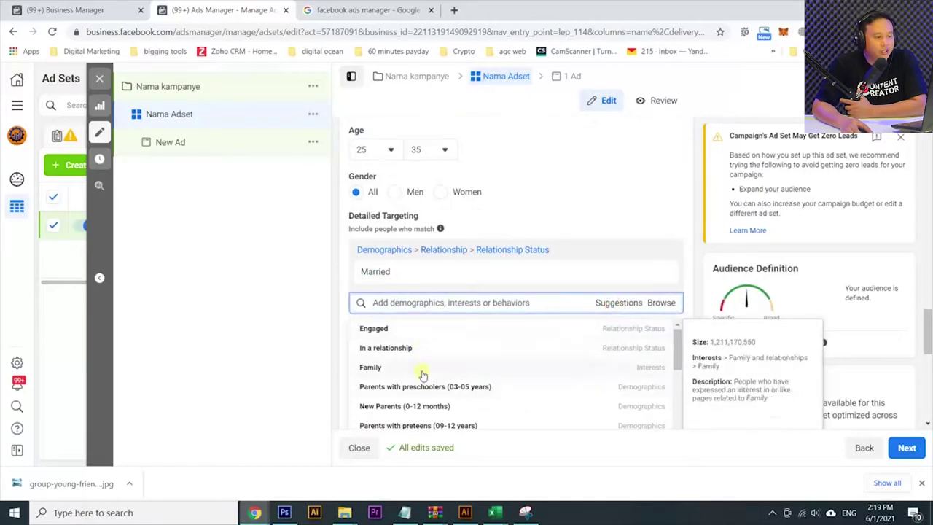
{"action": "mouse_move", "coordinate": [425, 364]}
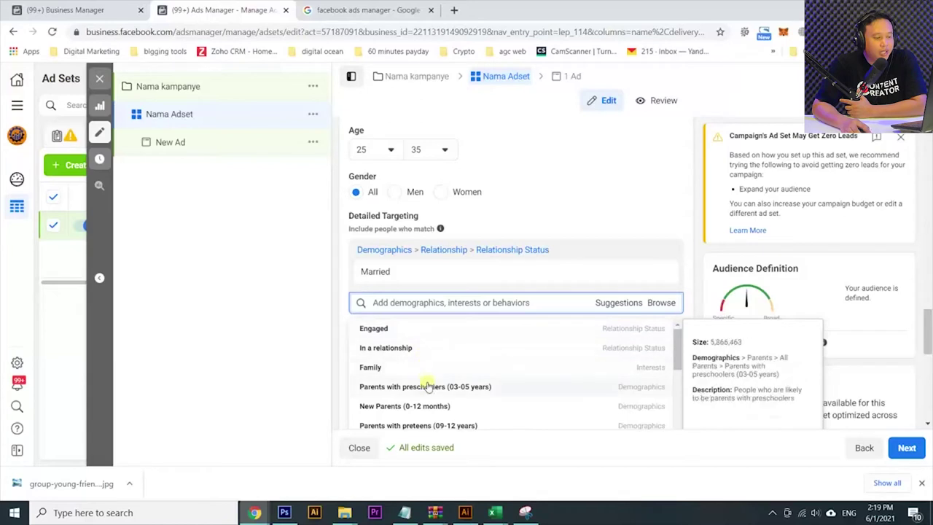
{"action": "scroll", "coordinate": [425, 382], "scroll_direction": "down", "scroll_amount": 1}
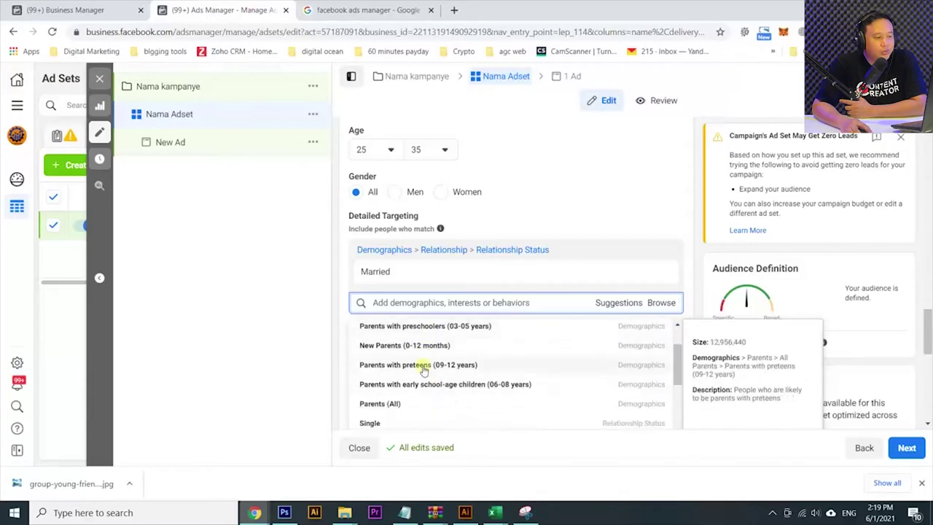
{"action": "mouse_move", "coordinate": [422, 397]}
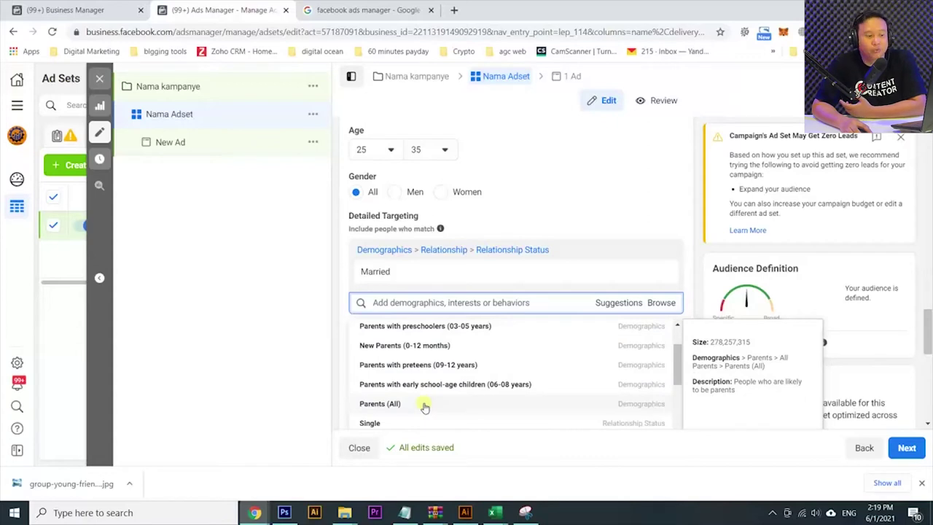
{"action": "left_click", "coordinate": [424, 407]}
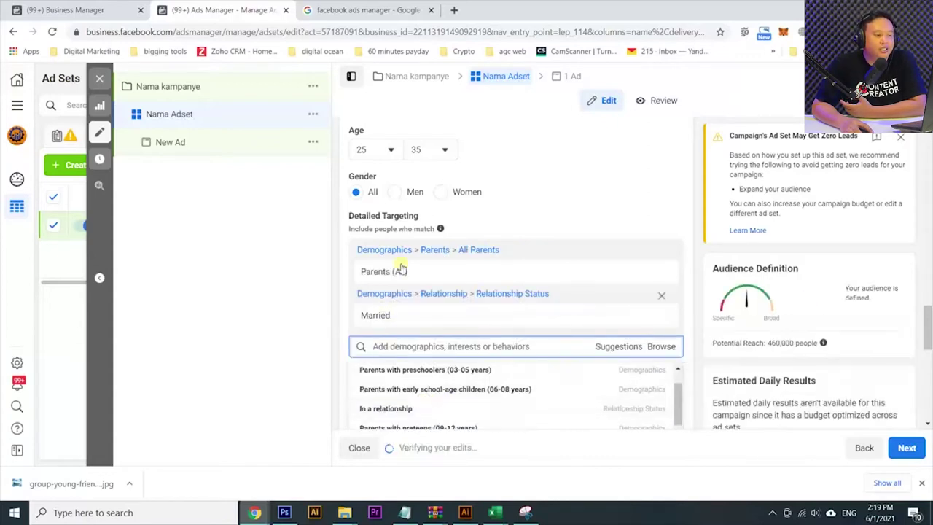
{"action": "mouse_move", "coordinate": [401, 266]}
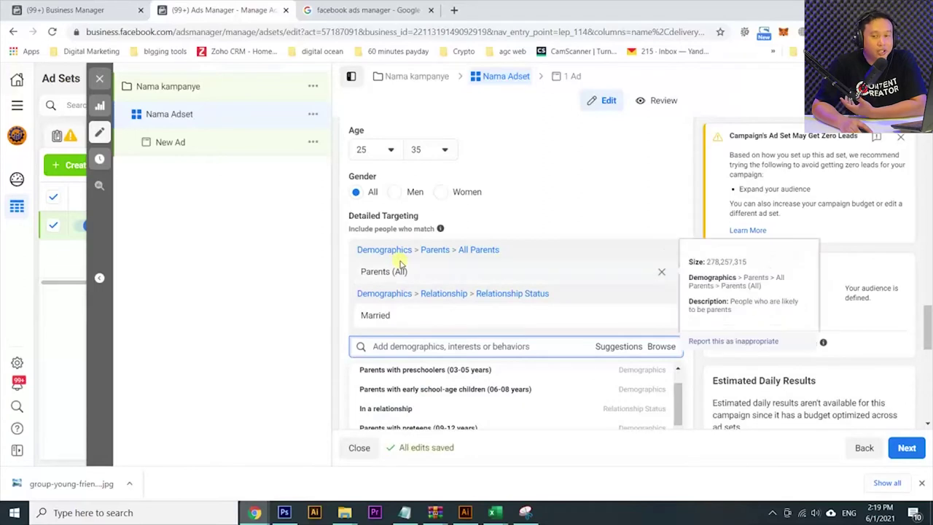
{"action": "left_click", "coordinate": [227, 355]}
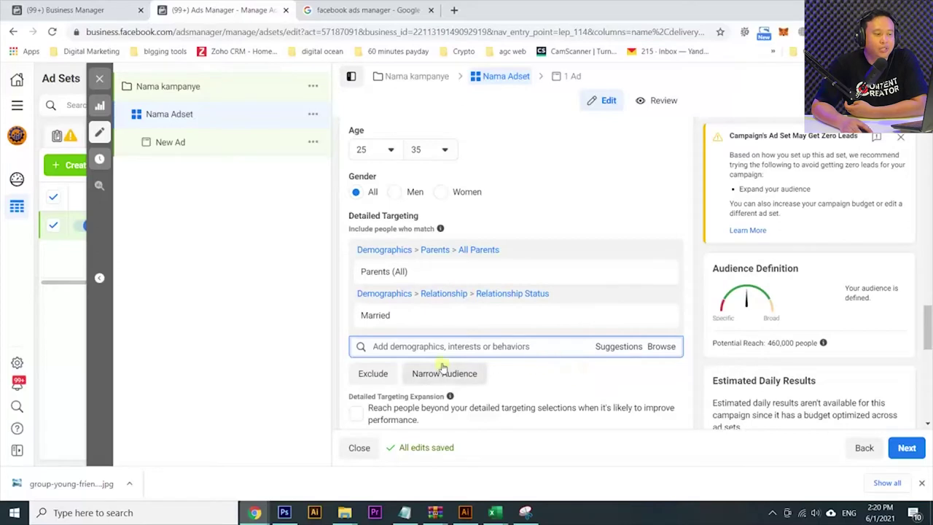
{"action": "mouse_move", "coordinate": [441, 315]}
{"action": "mouse_move", "coordinate": [372, 269]}
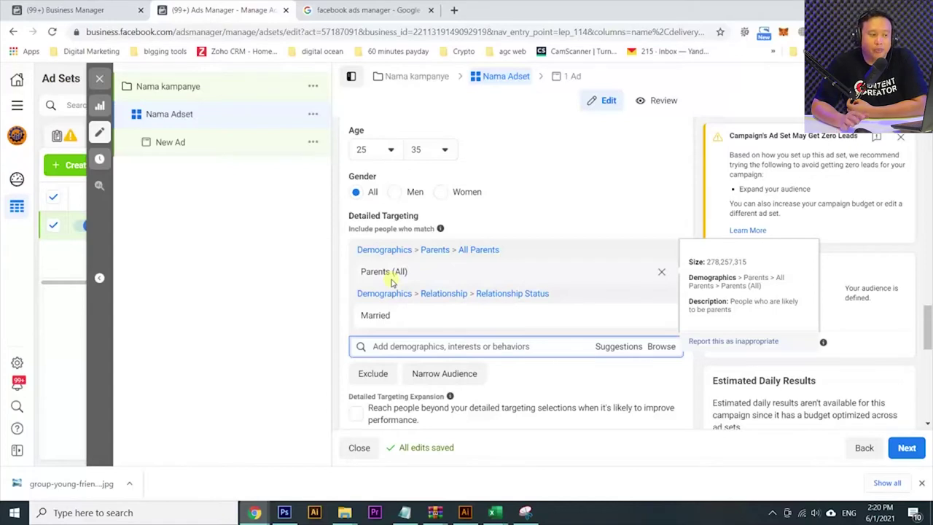
{"action": "mouse_move", "coordinate": [405, 318]}
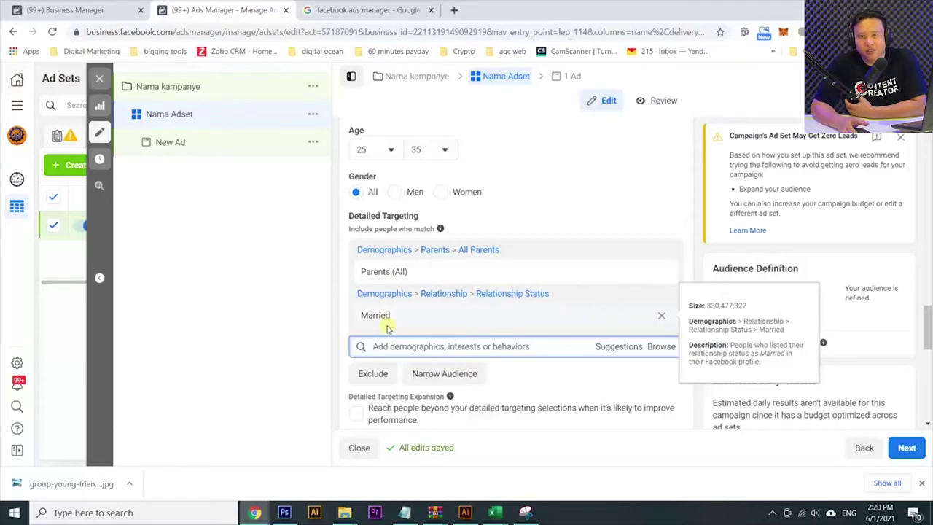
Step: Try Manual Placements for the ad set, toggling the Audience Network platform, and set it back to Automatic Placements
{"action": "scroll", "coordinate": [397, 335], "scroll_direction": "down", "scroll_amount": 2}
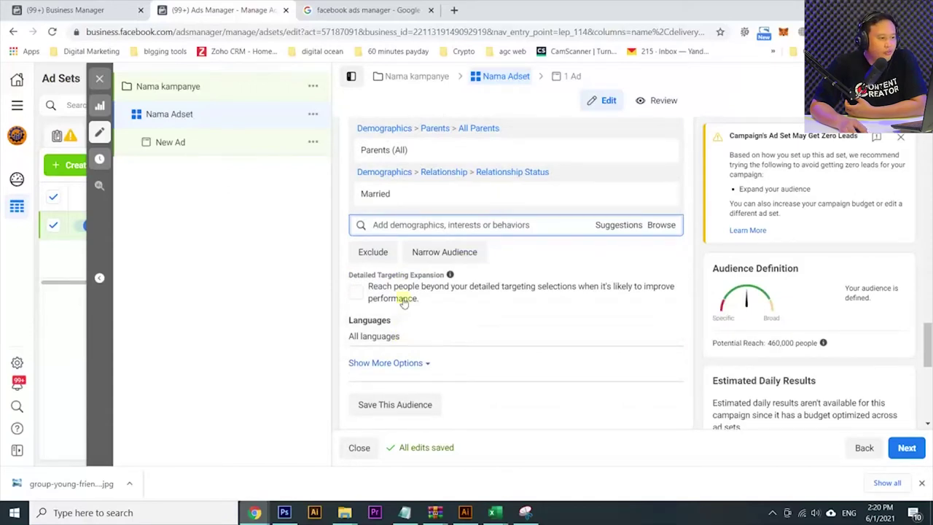
{"action": "scroll", "coordinate": [400, 276], "scroll_direction": "down", "scroll_amount": 1}
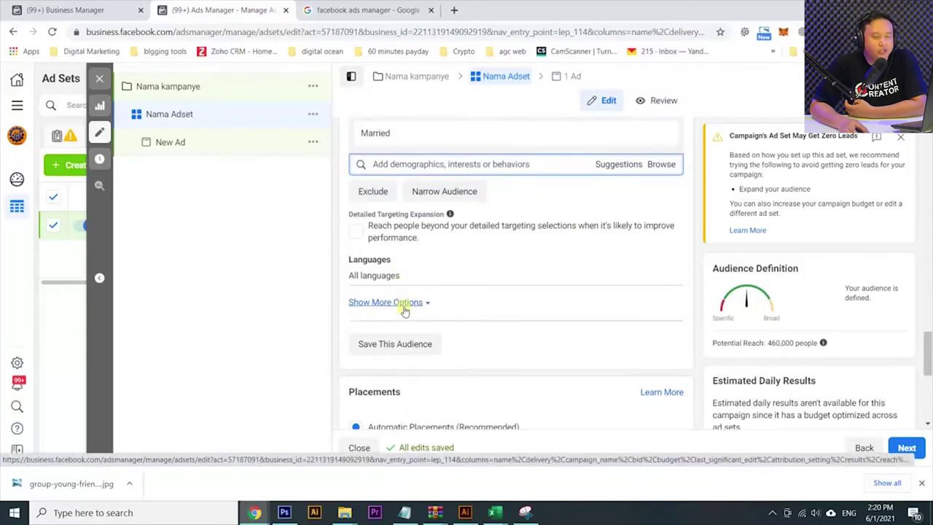
{"action": "scroll", "coordinate": [404, 310], "scroll_direction": "down", "scroll_amount": 2}
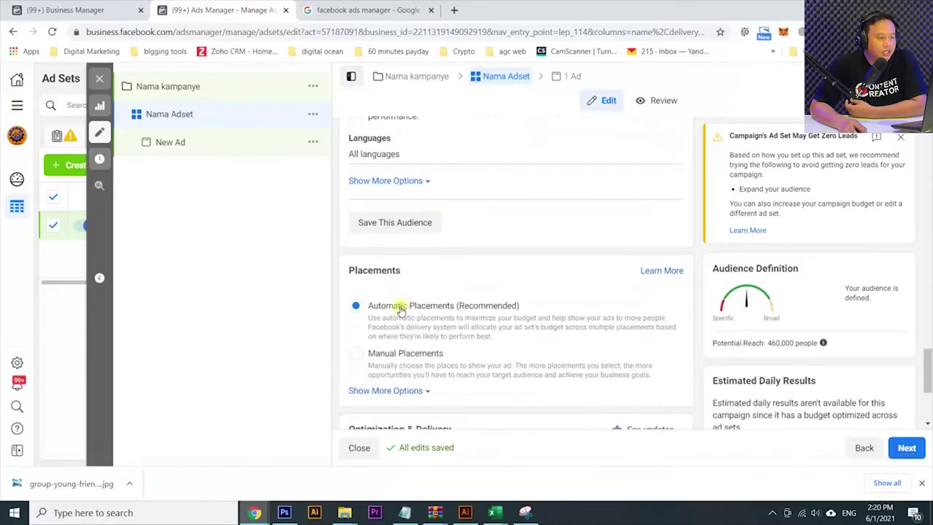
{"action": "scroll", "coordinate": [397, 308], "scroll_direction": "down", "scroll_amount": 2}
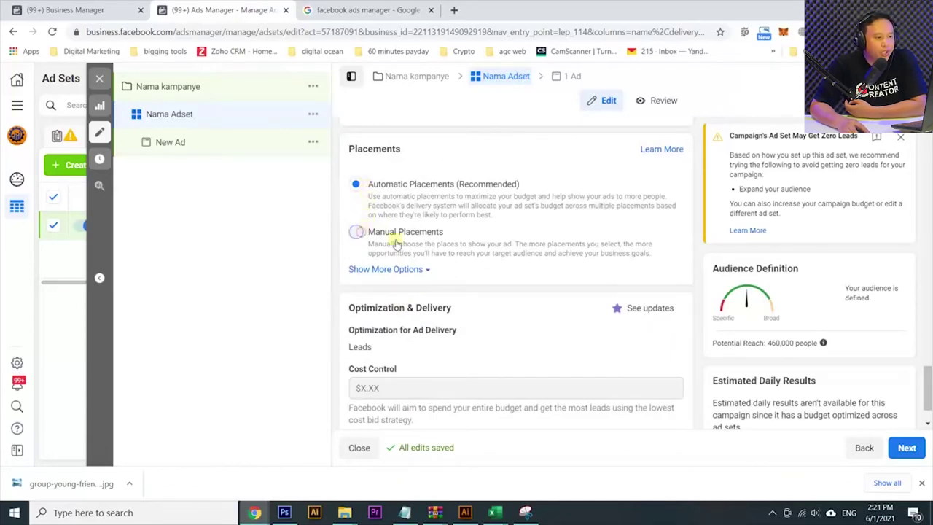
{"action": "left_click", "coordinate": [356, 231]}
{"action": "left_click", "coordinate": [357, 350]}
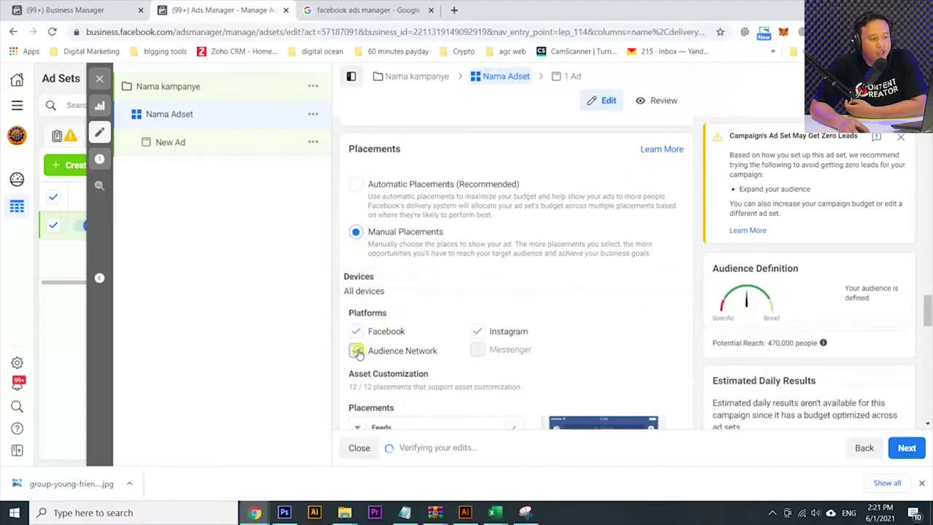
{"action": "left_click", "coordinate": [357, 350]}
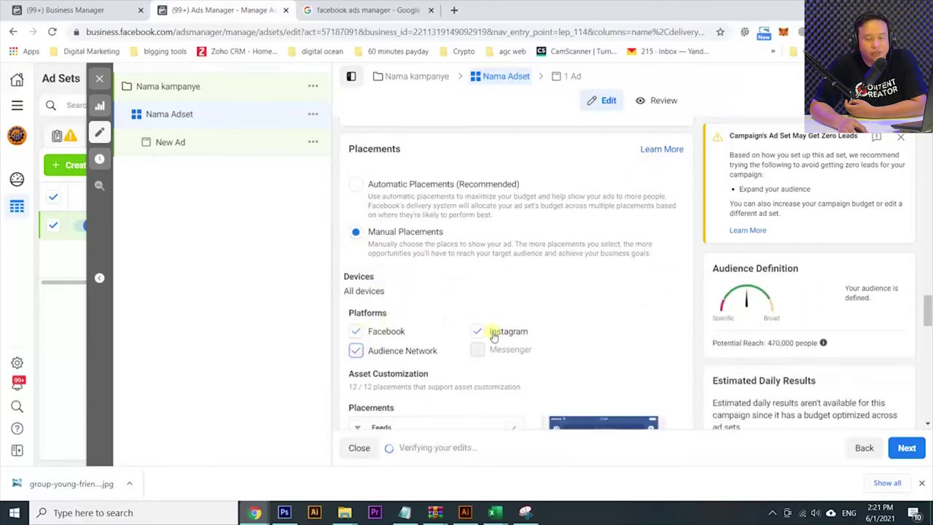
{"action": "left_click", "coordinate": [356, 352]}
{"action": "left_click", "coordinate": [356, 184]}
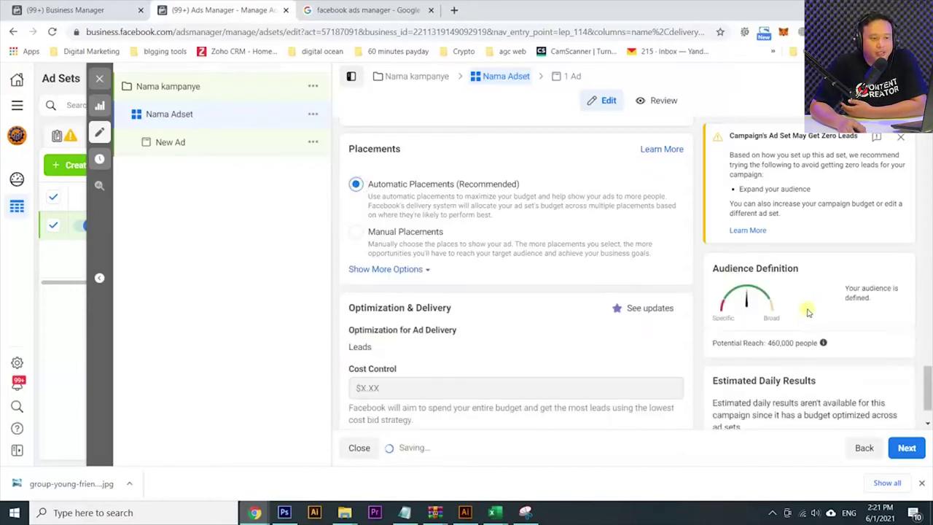
Step: Proceed to the ad level and rename the ad as Nama Iklan
{"action": "left_click", "coordinate": [905, 447]}
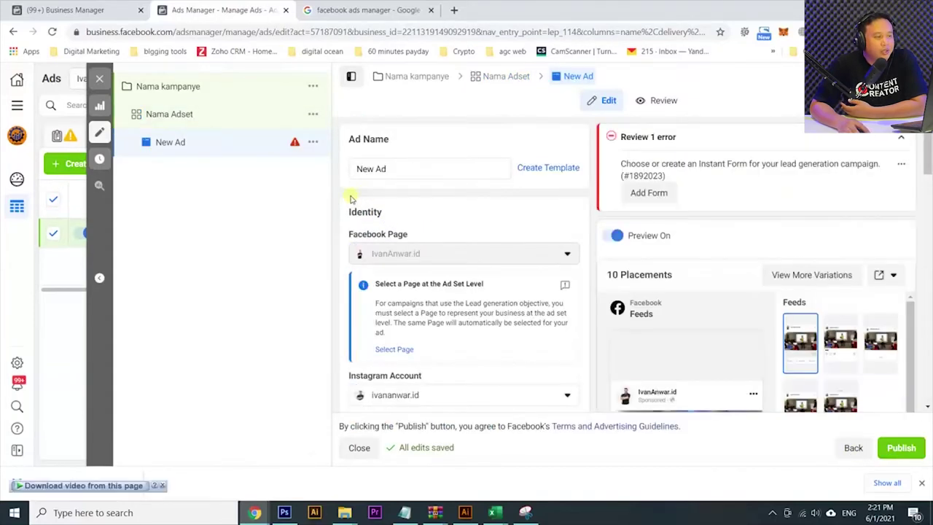
{"action": "triple_click", "coordinate": [382, 168]}
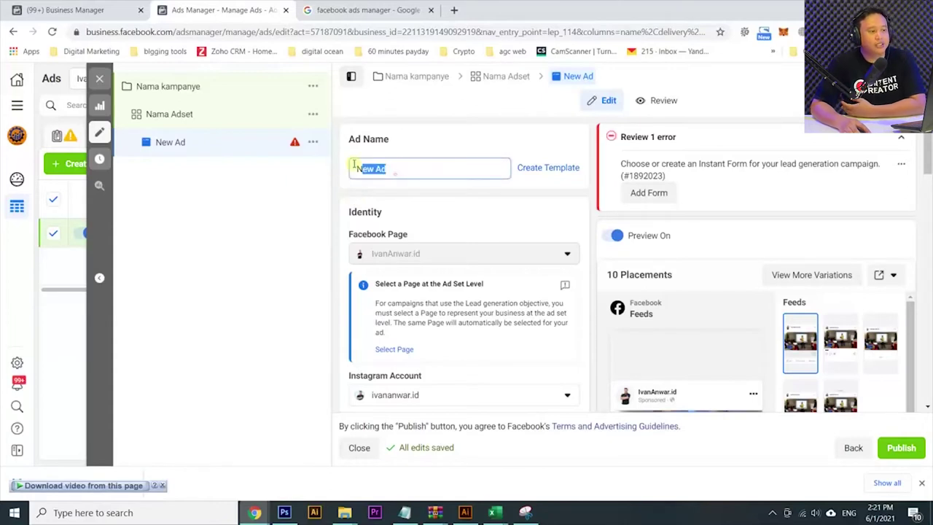
{"action": "type", "text": "Nama Iklan"}
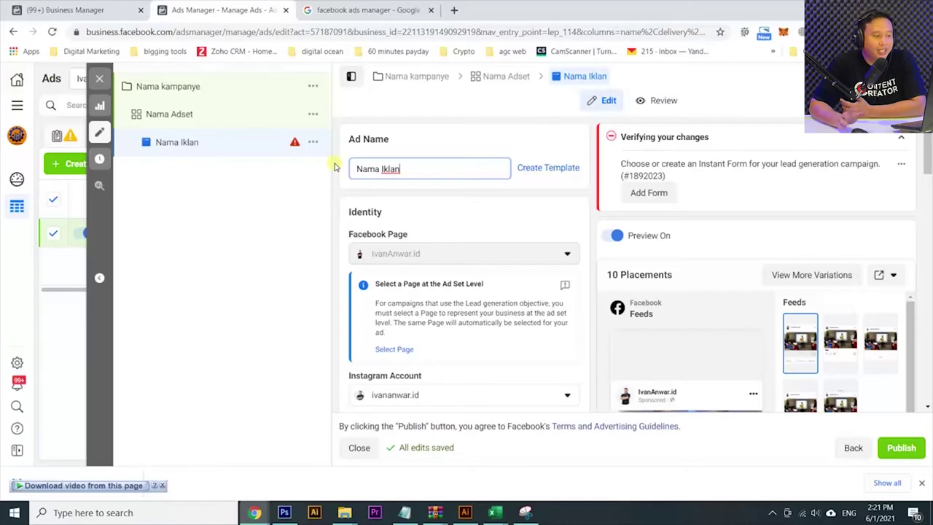
Step: Review the ad's Identity and Ad Setup sections, including the format options, down to Ad Creative
{"action": "scroll", "coordinate": [340, 302], "scroll_direction": "down", "scroll_amount": 3}
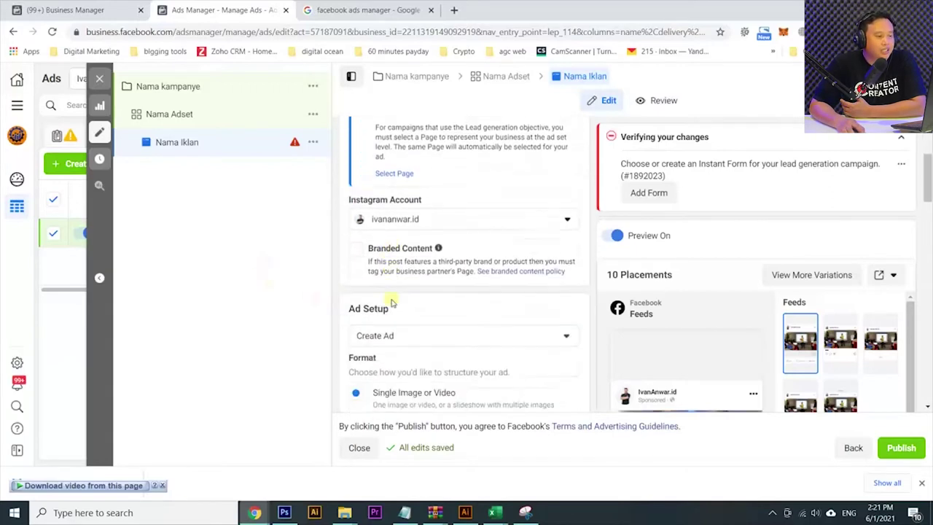
{"action": "scroll", "coordinate": [399, 248], "scroll_direction": "up", "scroll_amount": 1}
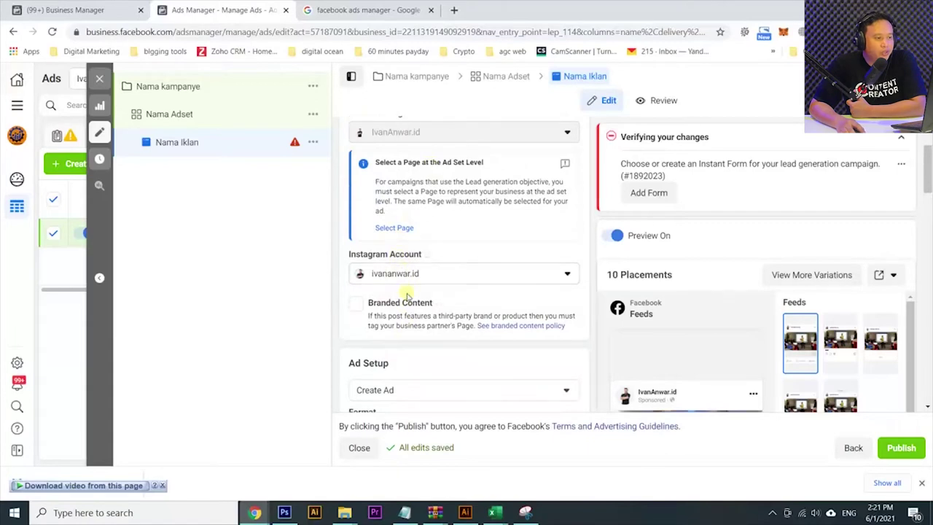
{"action": "scroll", "coordinate": [407, 295], "scroll_direction": "down", "scroll_amount": 1}
{"action": "scroll", "coordinate": [407, 297], "scroll_direction": "down", "scroll_amount": 2}
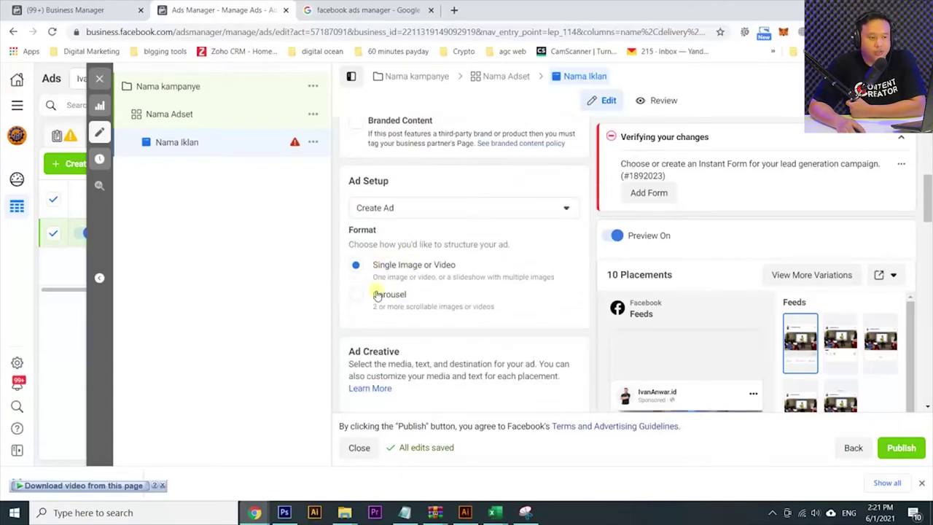
{"action": "scroll", "coordinate": [377, 295], "scroll_direction": "down", "scroll_amount": 1}
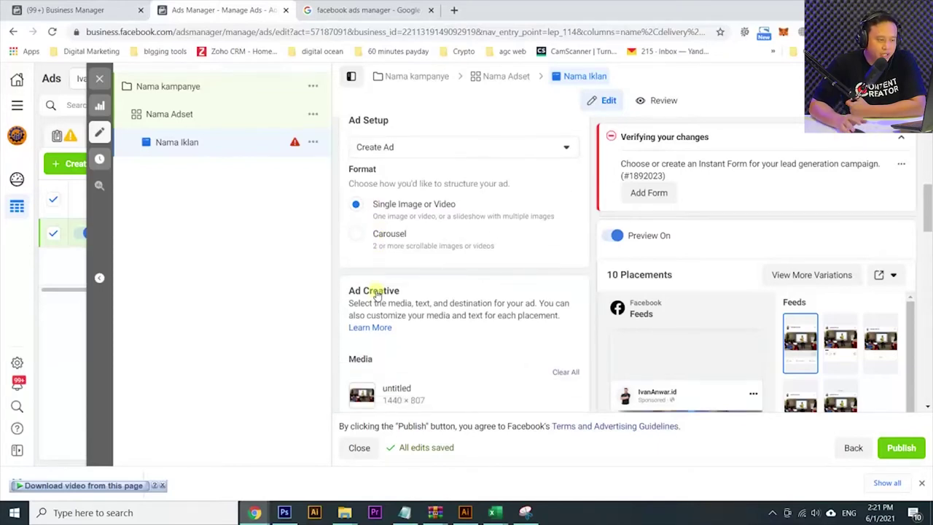
Step: Replace the ad's media with the 640 × 480 ice skates image from the account images, keeping the placement crops uncropped
{"action": "scroll", "coordinate": [379, 295], "scroll_direction": "down", "scroll_amount": 2}
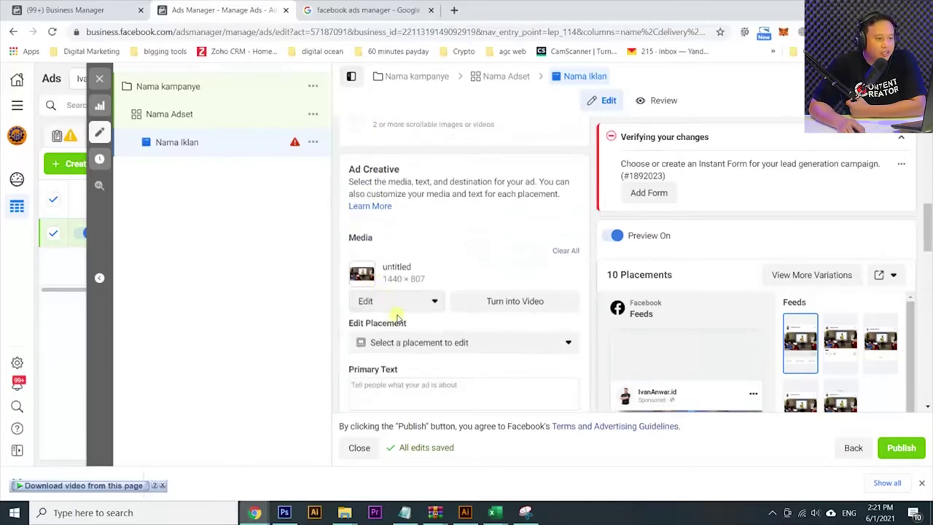
{"action": "left_click", "coordinate": [566, 251]}
{"action": "left_click", "coordinate": [397, 258]}
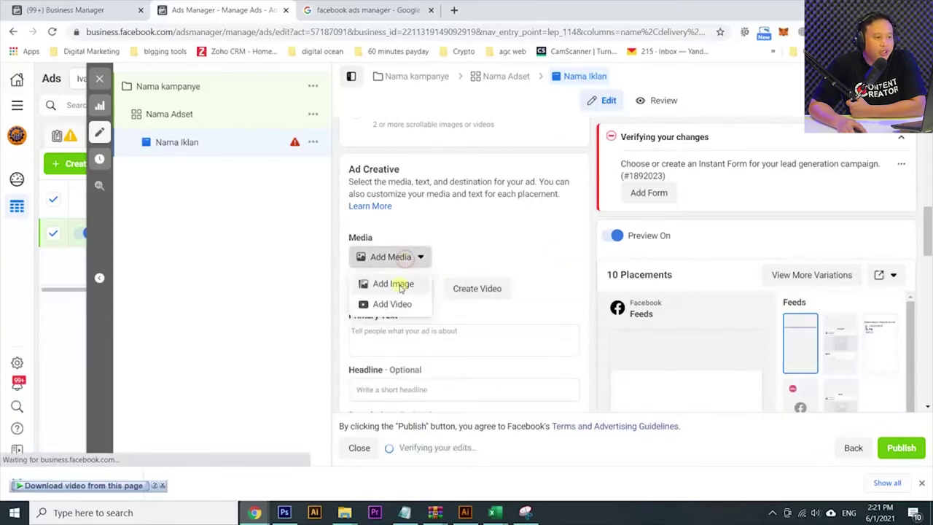
{"action": "left_click", "coordinate": [397, 286]}
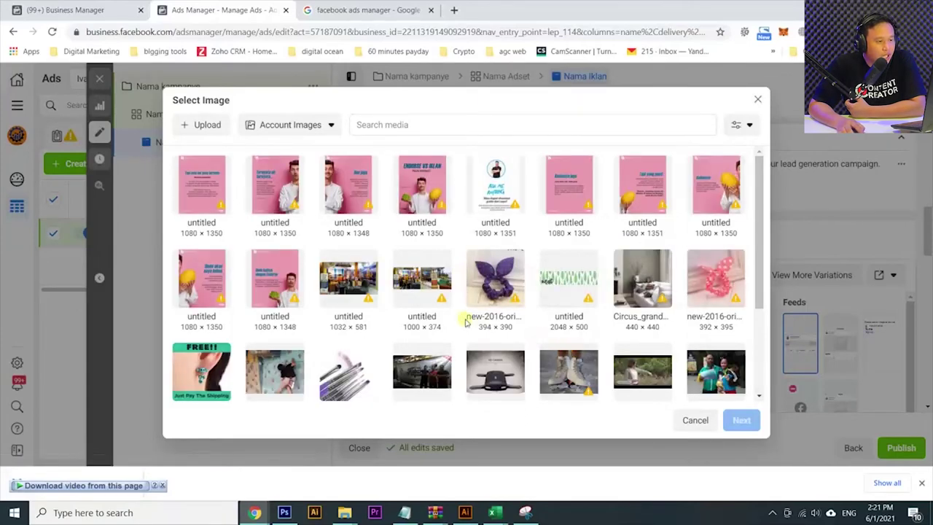
{"action": "left_click", "coordinate": [580, 368]}
{"action": "scroll", "coordinate": [706, 355], "scroll_direction": "down", "scroll_amount": 1}
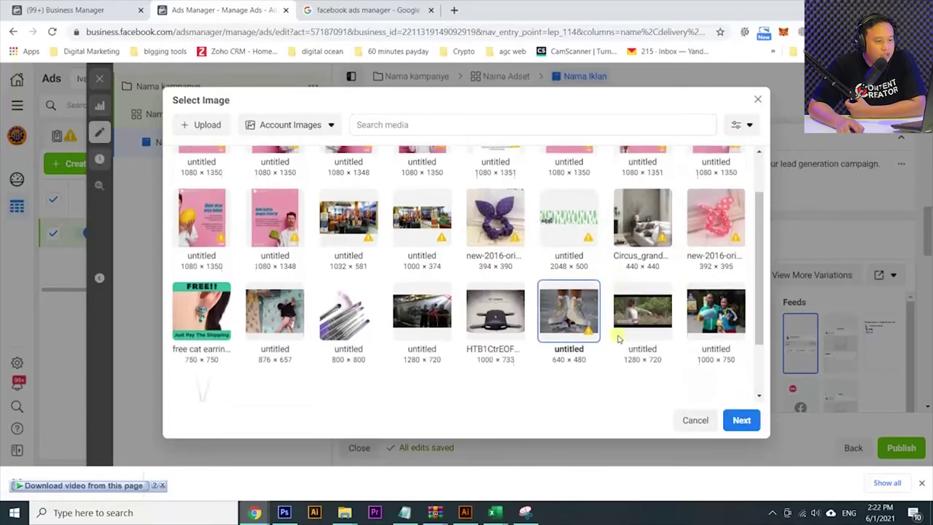
{"action": "left_click", "coordinate": [738, 420]}
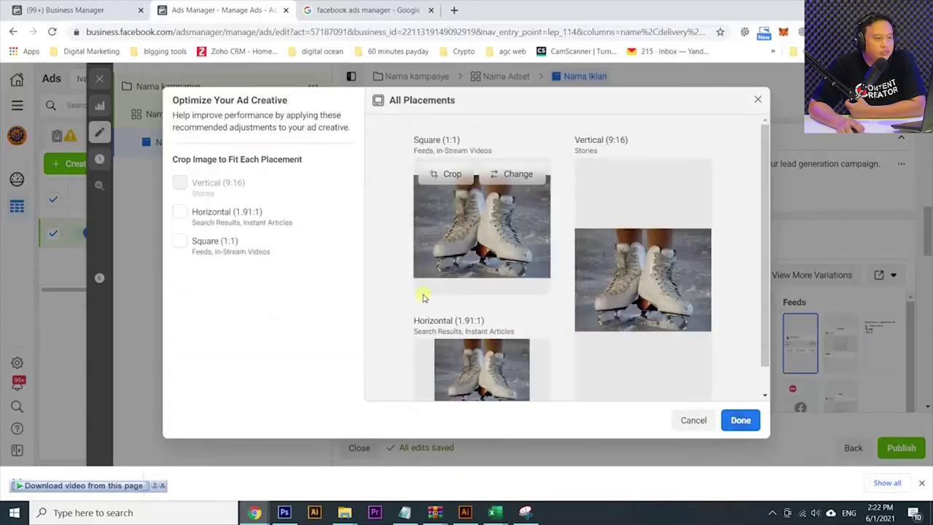
{"action": "left_click", "coordinate": [740, 421]}
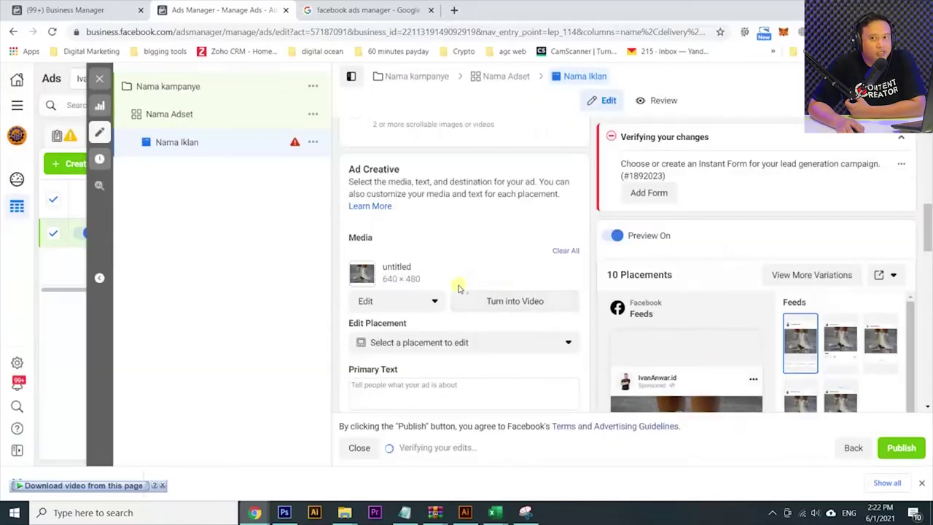
Step: Enter "ini adalah caption" as the ad's primary text
{"action": "scroll", "coordinate": [457, 282], "scroll_direction": "down", "scroll_amount": 1}
{"action": "scroll", "coordinate": [457, 281], "scroll_direction": "down", "scroll_amount": 1}
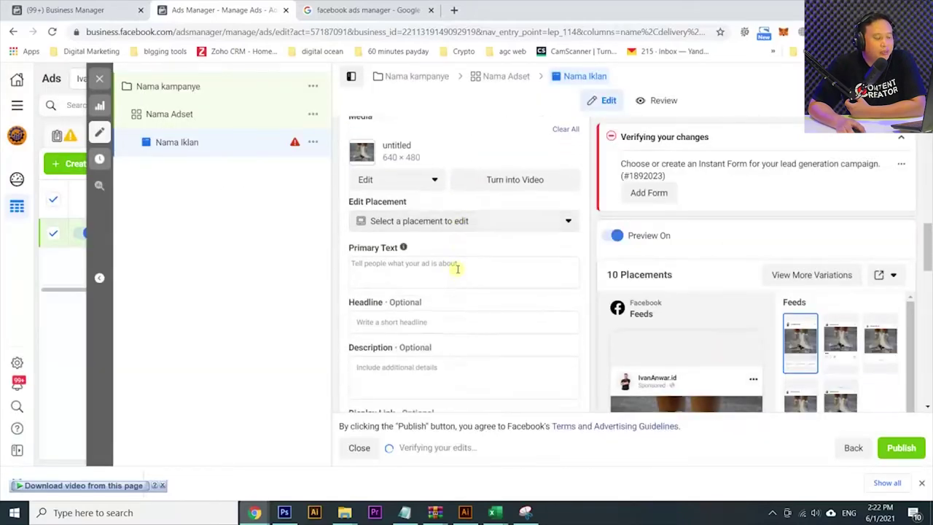
{"action": "left_click", "coordinate": [457, 266]}
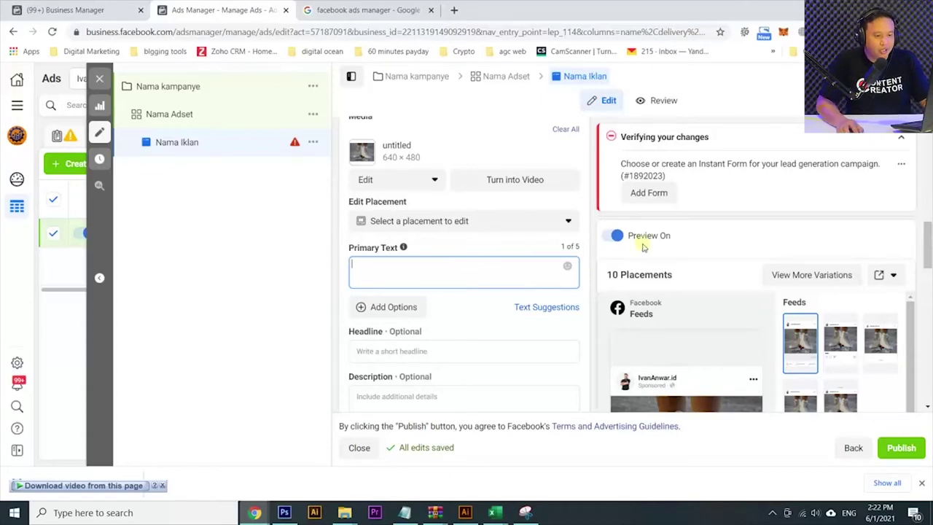
{"action": "scroll", "coordinate": [840, 313], "scroll_direction": "down", "scroll_amount": 2}
{"action": "left_click_drag", "start_coordinate": [919, 275], "coordinate": [918, 343]}
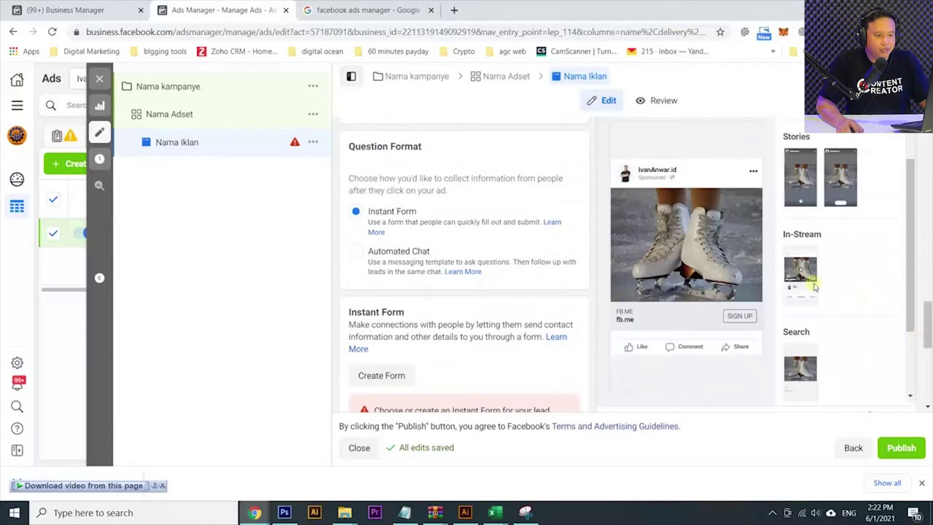
{"action": "scroll", "coordinate": [452, 208], "scroll_direction": "up", "scroll_amount": 2}
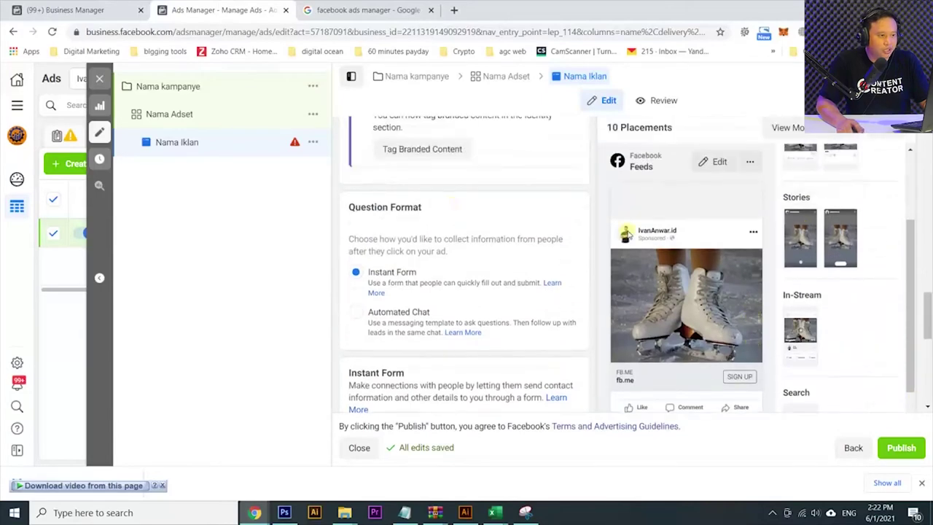
{"action": "scroll", "coordinate": [481, 240], "scroll_direction": "up", "scroll_amount": 3}
{"action": "scroll", "coordinate": [429, 212], "scroll_direction": "up", "scroll_amount": 3}
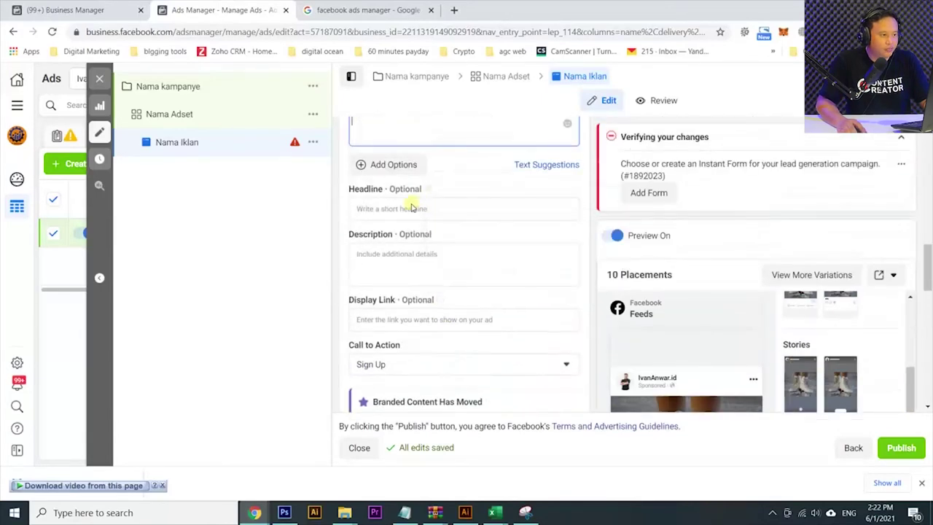
{"action": "scroll", "coordinate": [413, 206], "scroll_direction": "up", "scroll_amount": 2}
{"action": "type", "text": "ini adal"}
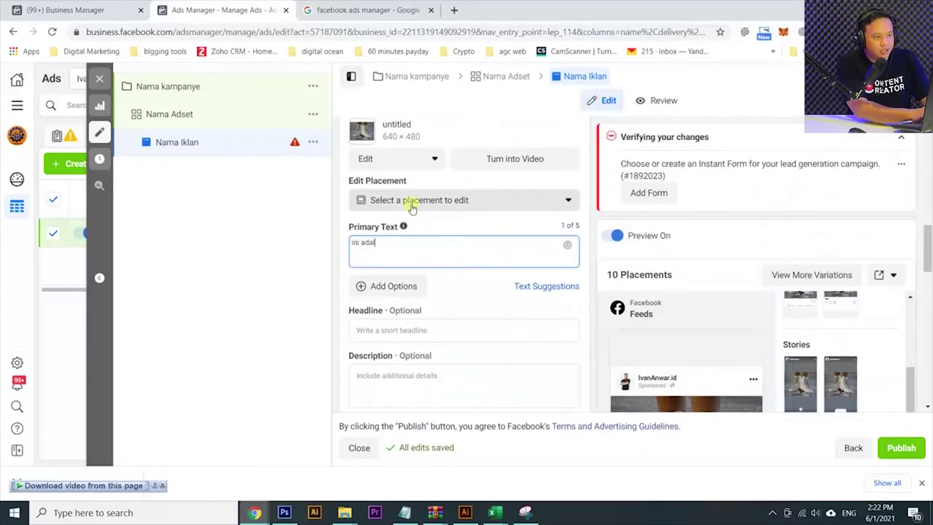
{"action": "type", "text": "ah cap"}
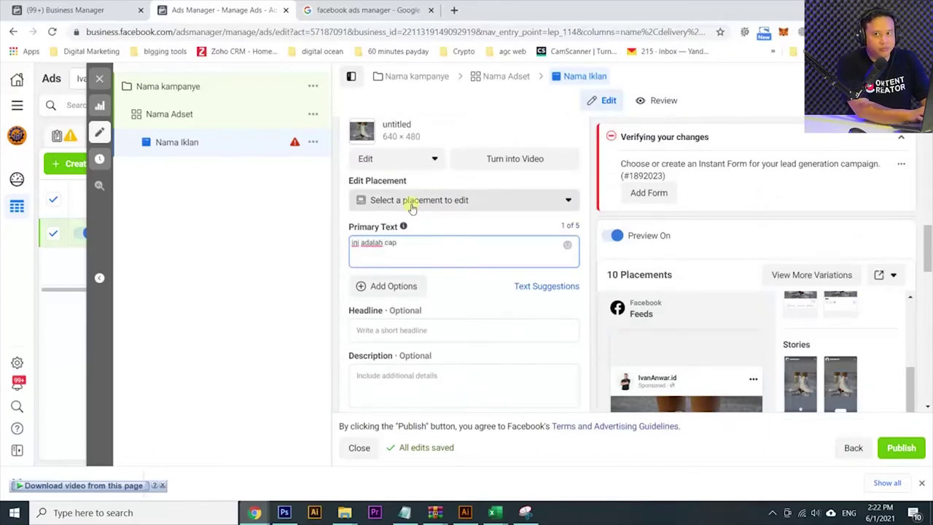
{"action": "type", "text": "tio"}
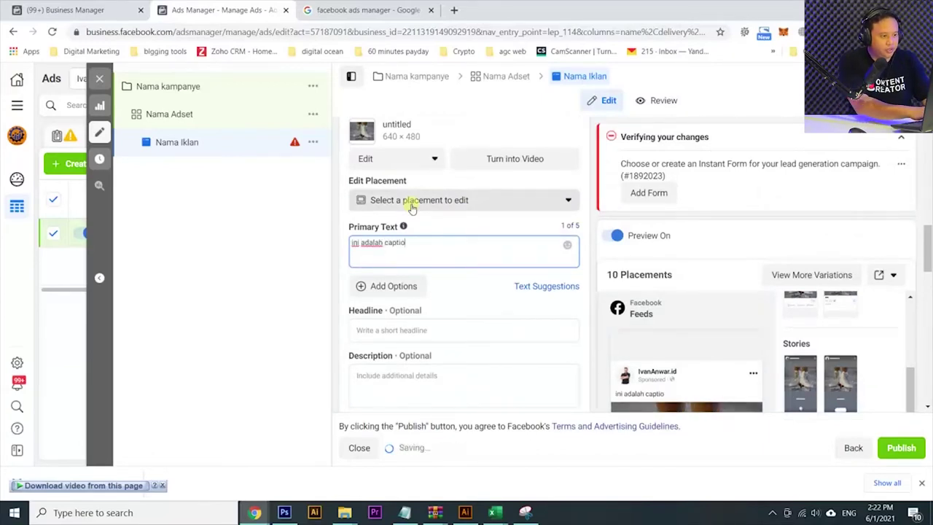
{"action": "type", "text": "n"}
Step: Preview the ad in Instagram Explore, Facebook Video Feeds, Facebook News Feed and Instagram Stories, and look over the sections down to Tracking
{"action": "scroll", "coordinate": [685, 328], "scroll_direction": "down", "scroll_amount": 2}
{"action": "left_click_drag", "start_coordinate": [929, 298], "coordinate": [928, 332]}
{"action": "scroll", "coordinate": [928, 331], "scroll_direction": "down", "scroll_amount": 2}
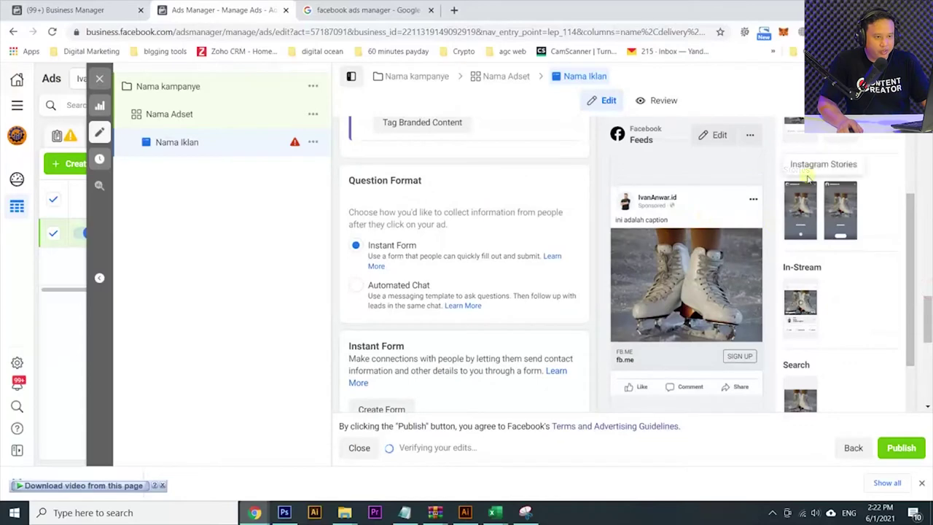
{"action": "left_click", "coordinate": [840, 133]}
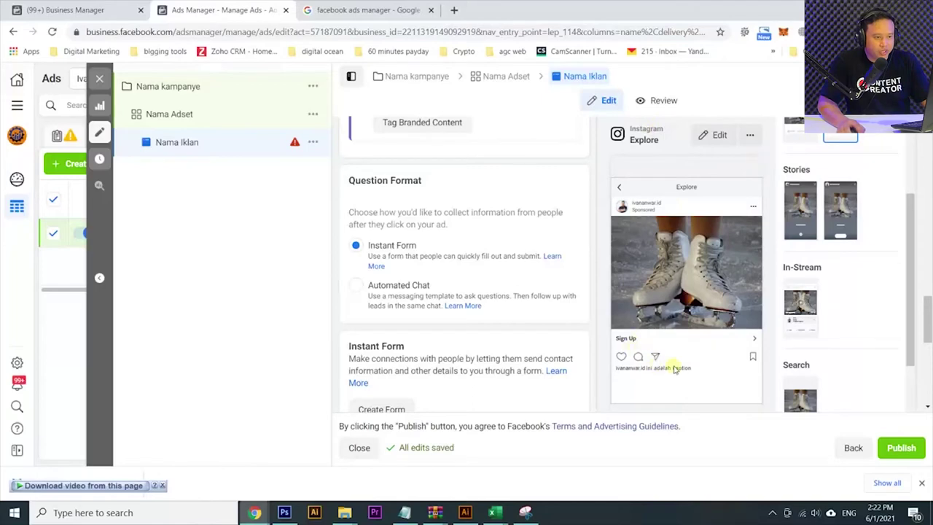
{"action": "left_click", "coordinate": [800, 131]}
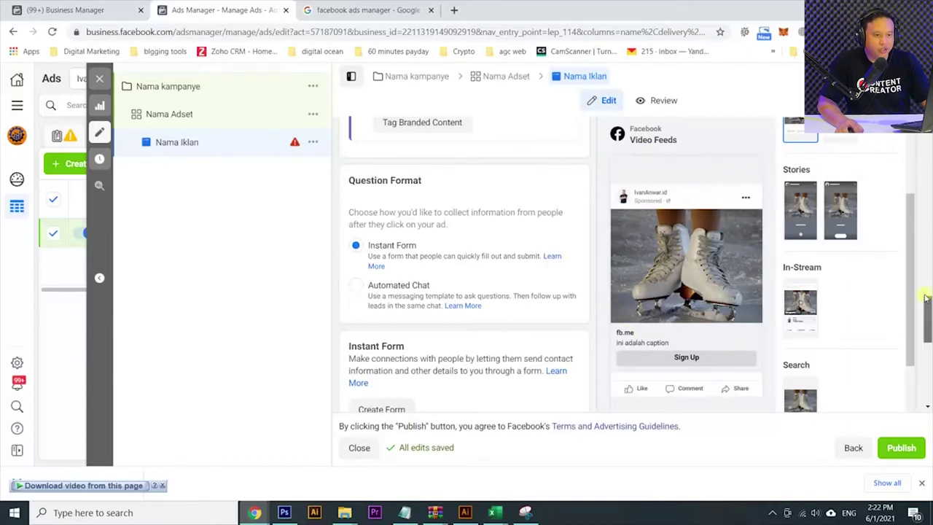
{"action": "scroll", "coordinate": [925, 298], "scroll_direction": "up", "scroll_amount": 5}
{"action": "scroll", "coordinate": [909, 344], "scroll_direction": "up", "scroll_amount": 1}
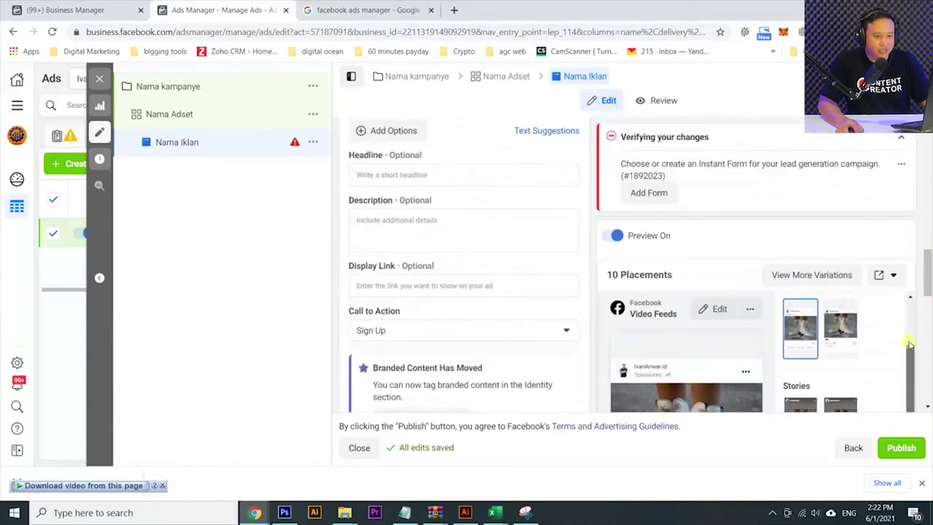
{"action": "scroll", "coordinate": [910, 344], "scroll_direction": "up", "scroll_amount": 2}
{"action": "left_click", "coordinate": [798, 329]}
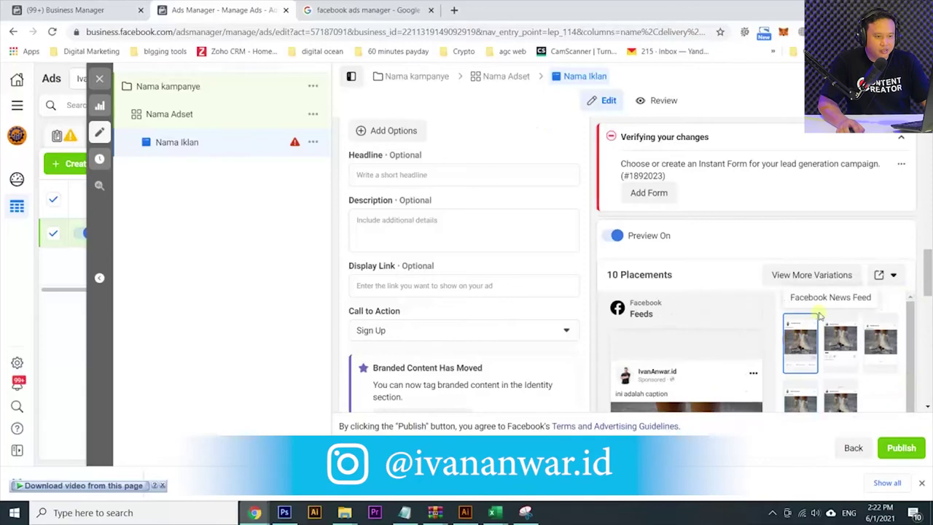
{"action": "scroll", "coordinate": [925, 321], "scroll_direction": "down", "scroll_amount": 5}
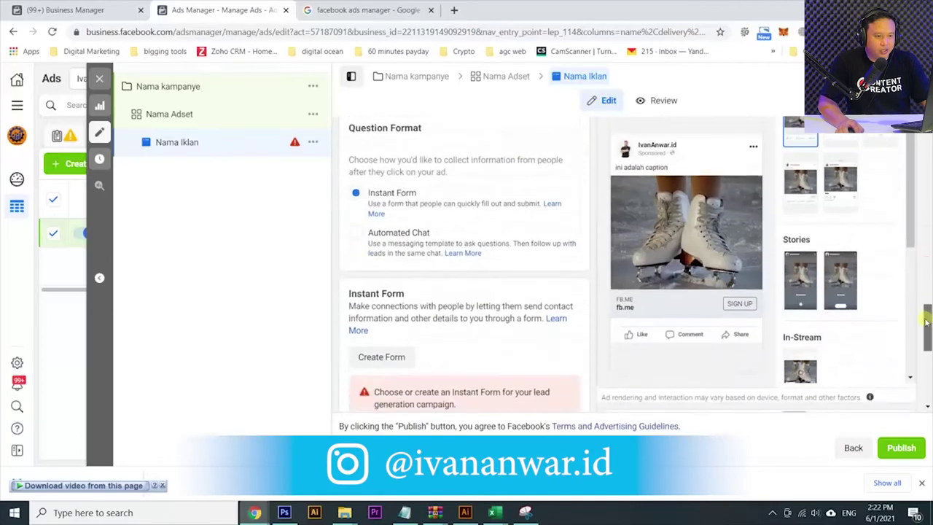
{"action": "left_click", "coordinate": [800, 276]}
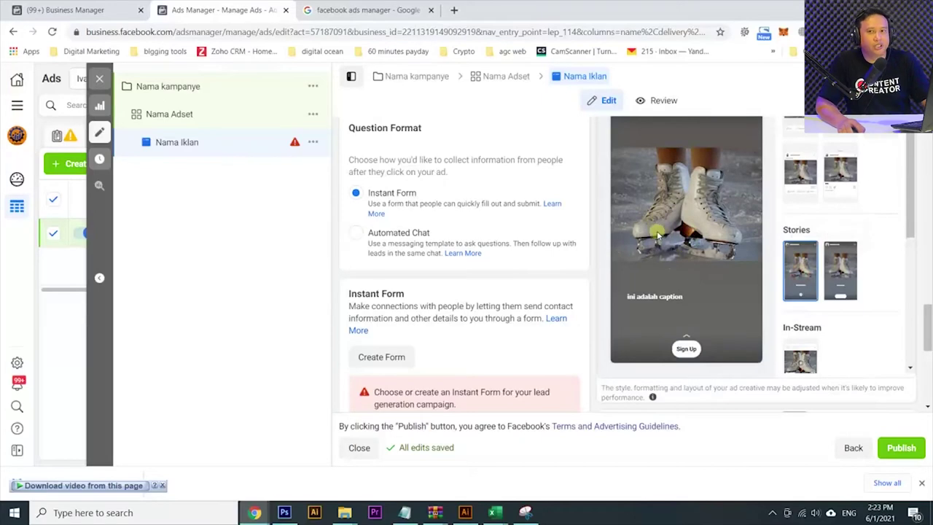
{"action": "scroll", "coordinate": [557, 224], "scroll_direction": "down", "scroll_amount": 2}
{"action": "scroll", "coordinate": [556, 224], "scroll_direction": "down", "scroll_amount": 3}
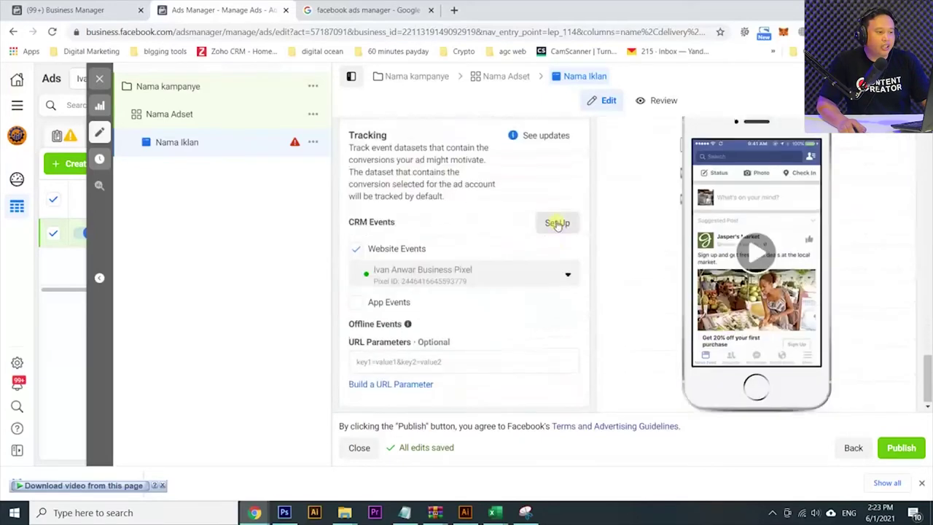
Step: Enter "ini headline" as the ad's headline and check it in the Facebook Feeds preview
{"action": "scroll", "coordinate": [558, 220], "scroll_direction": "up", "scroll_amount": 8}
{"action": "scroll", "coordinate": [431, 215], "scroll_direction": "up", "scroll_amount": 2}
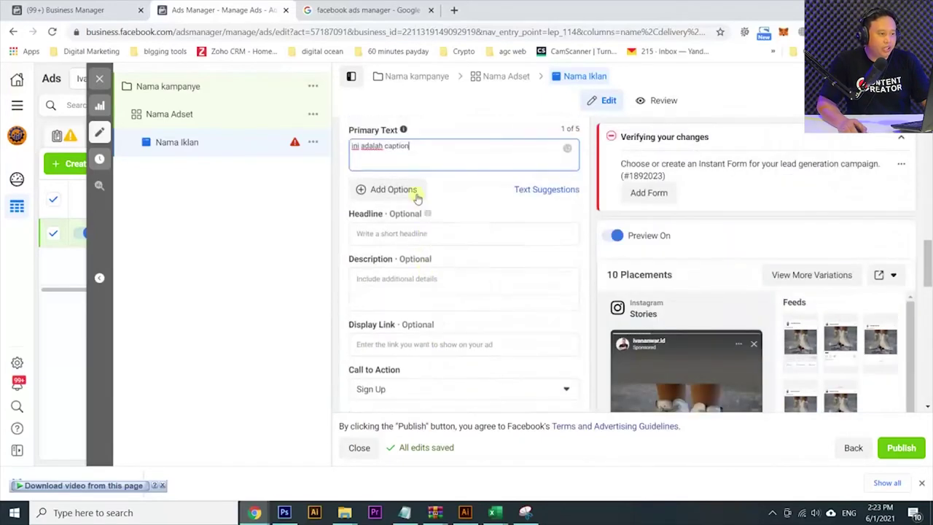
{"action": "left_click", "coordinate": [411, 231]}
{"action": "left_click", "coordinate": [804, 341]}
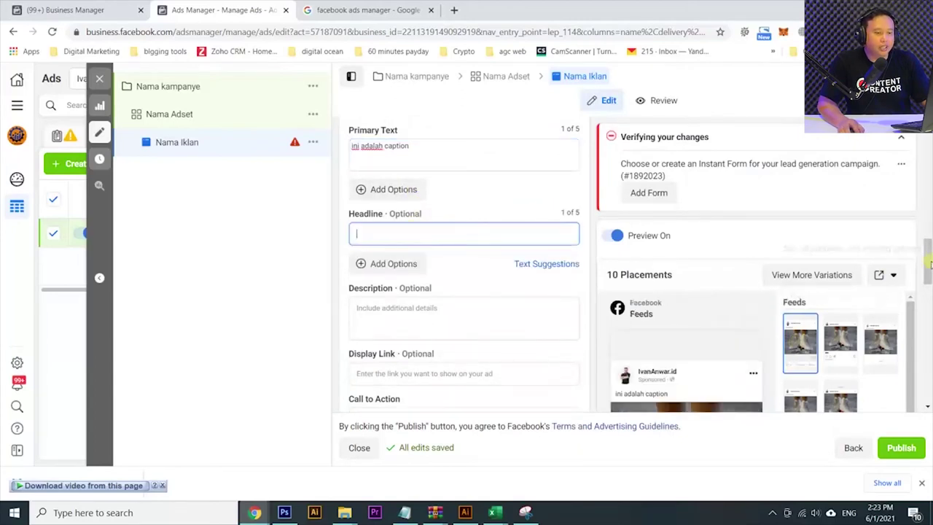
{"action": "left_click_drag", "start_coordinate": [927, 263], "coordinate": [927, 320]}
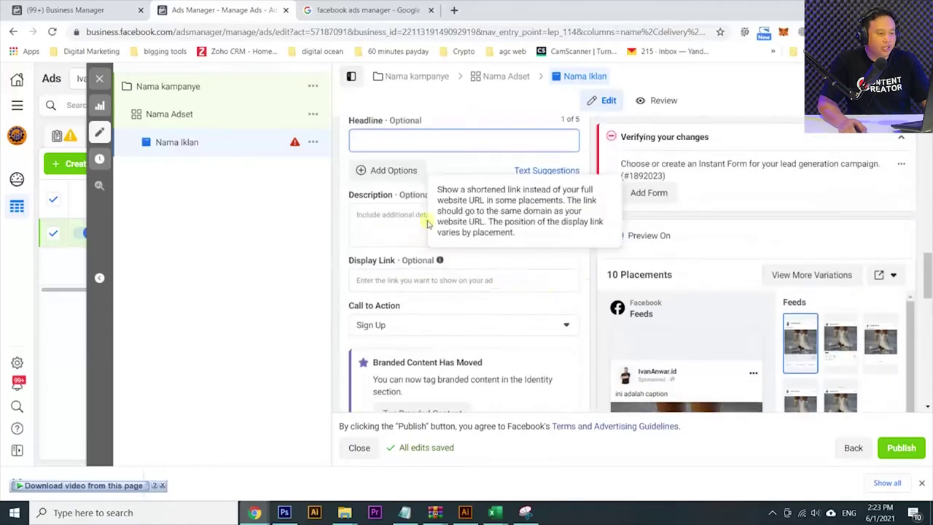
{"action": "scroll", "coordinate": [719, 308], "scroll_direction": "down", "scroll_amount": 2}
{"action": "scroll", "coordinate": [838, 328], "scroll_direction": "down", "scroll_amount": 1}
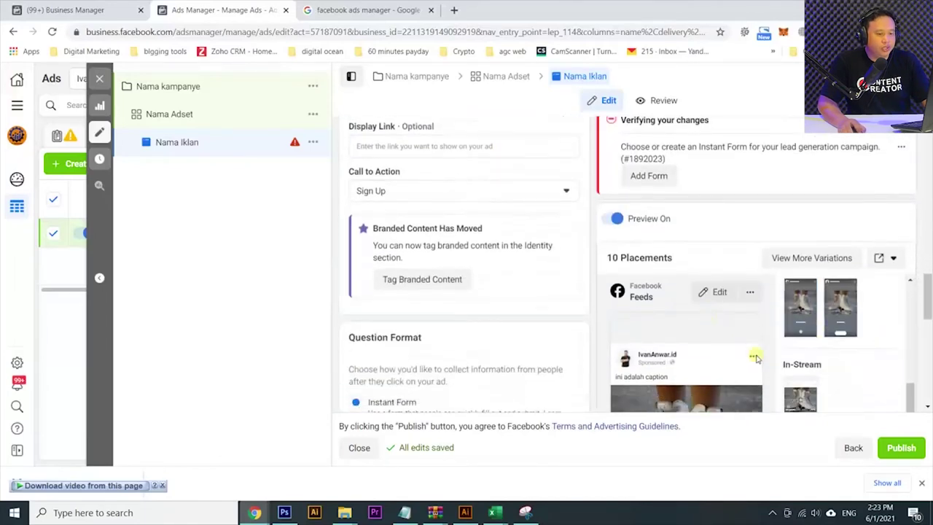
{"action": "scroll", "coordinate": [756, 357], "scroll_direction": "down", "scroll_amount": 3}
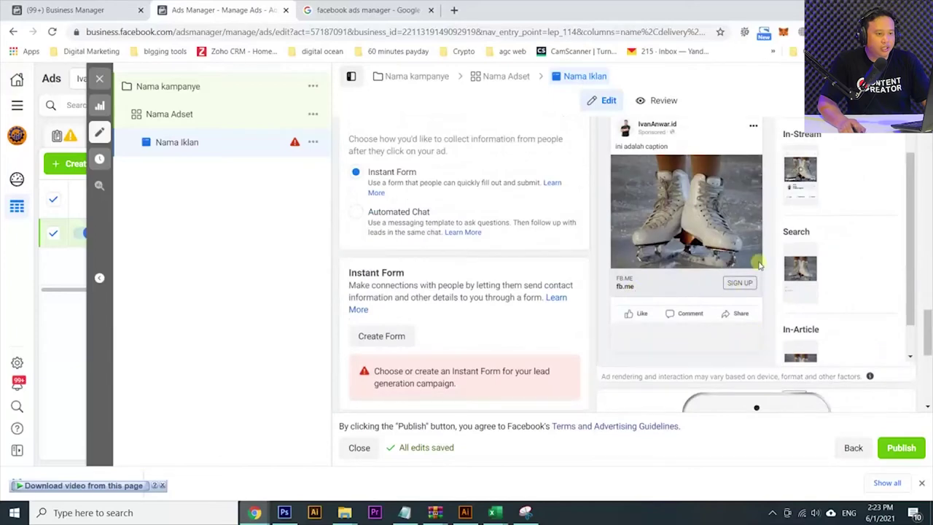
{"action": "scroll", "coordinate": [757, 266], "scroll_direction": "up", "scroll_amount": 3}
{"action": "scroll", "coordinate": [438, 233], "scroll_direction": "up", "scroll_amount": 3}
{"action": "left_click", "coordinate": [390, 201]}
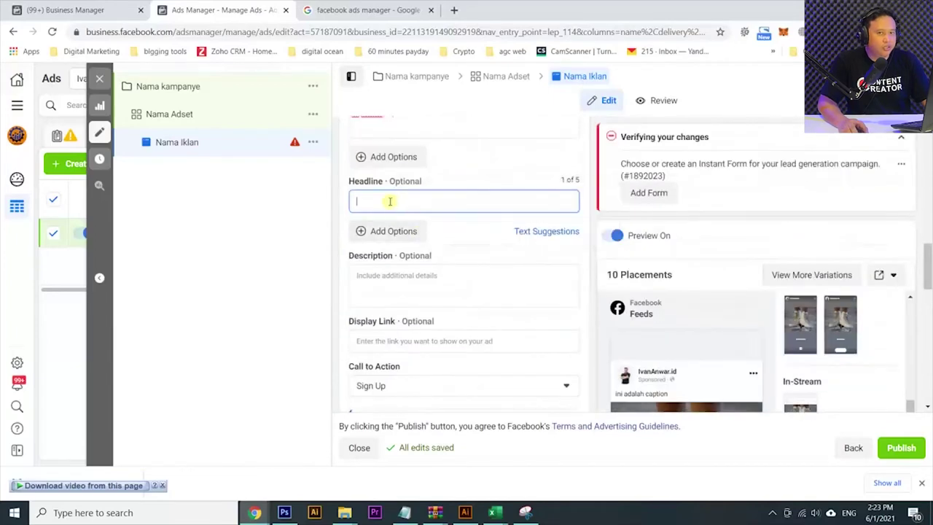
{"action": "type", "text": "ini headline"}
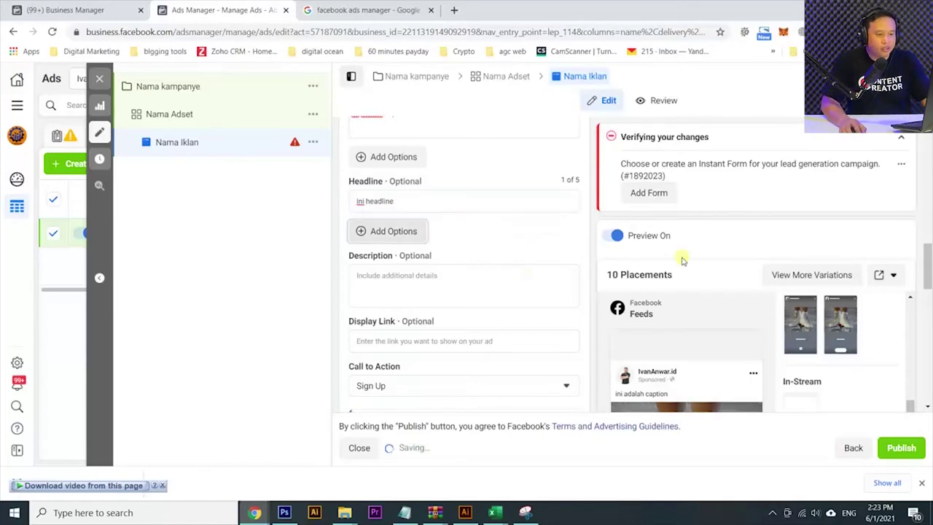
{"action": "scroll", "coordinate": [510, 269], "scroll_direction": "down", "scroll_amount": 3}
{"action": "scroll", "coordinate": [767, 328], "scroll_direction": "down", "scroll_amount": 2}
{"action": "scroll", "coordinate": [767, 328], "scroll_direction": "down", "scroll_amount": 2}
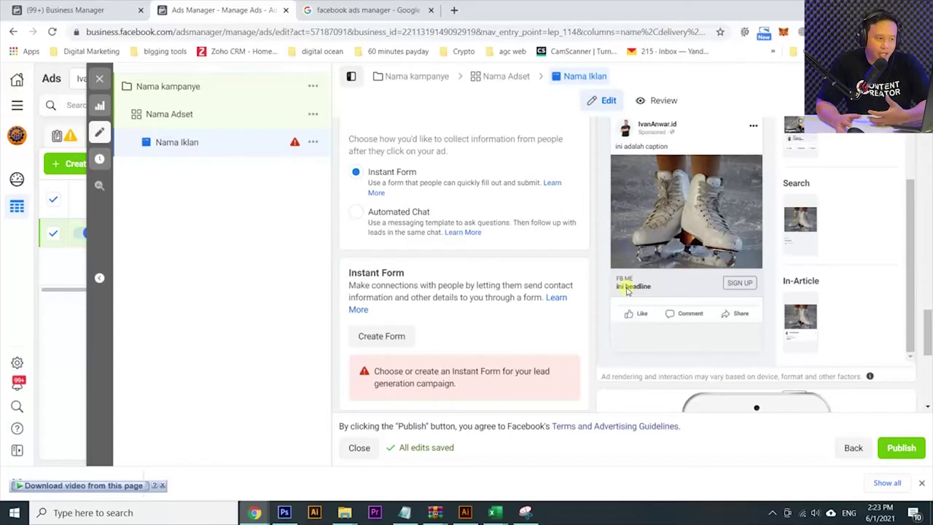
Step: Set the ad's call to action to Learn More, leaving the optional description and display link empty
{"action": "scroll", "coordinate": [390, 182], "scroll_direction": "up", "scroll_amount": 2}
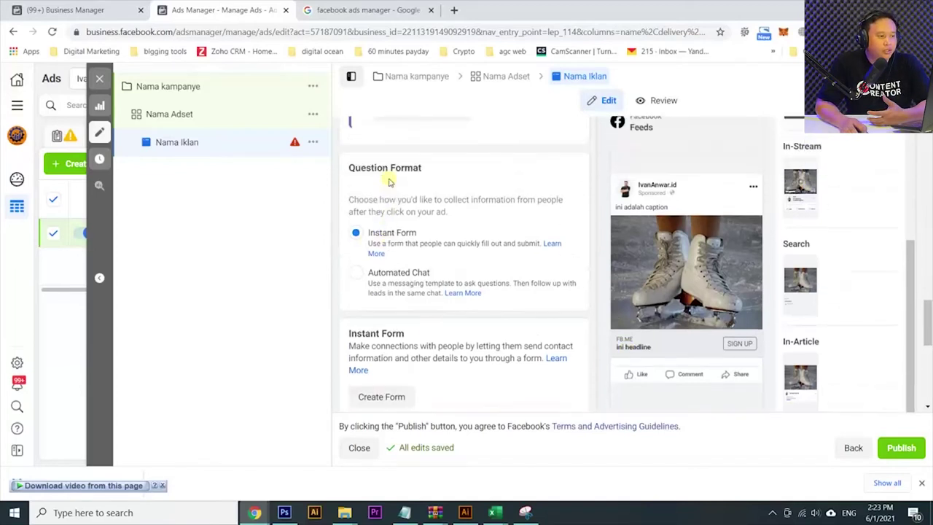
{"action": "scroll", "coordinate": [390, 183], "scroll_direction": "up", "scroll_amount": 2}
{"action": "scroll", "coordinate": [392, 183], "scroll_direction": "up", "scroll_amount": 2}
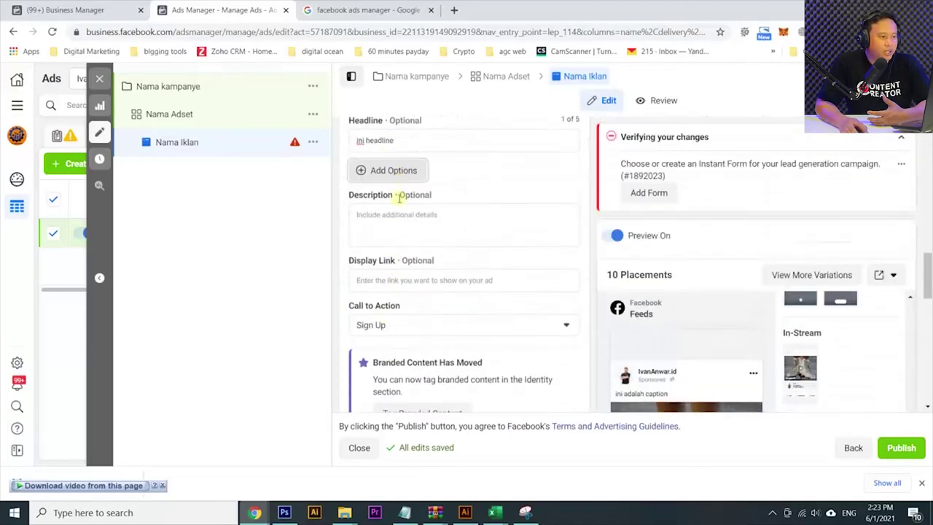
{"action": "left_click", "coordinate": [396, 228]}
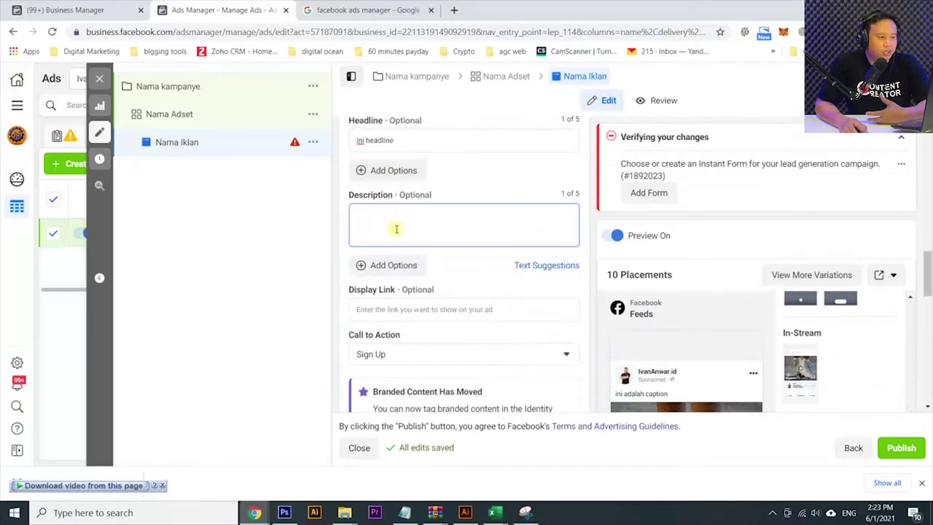
{"action": "left_click", "coordinate": [410, 309]}
{"action": "scroll", "coordinate": [414, 284], "scroll_direction": "down", "scroll_amount": 1}
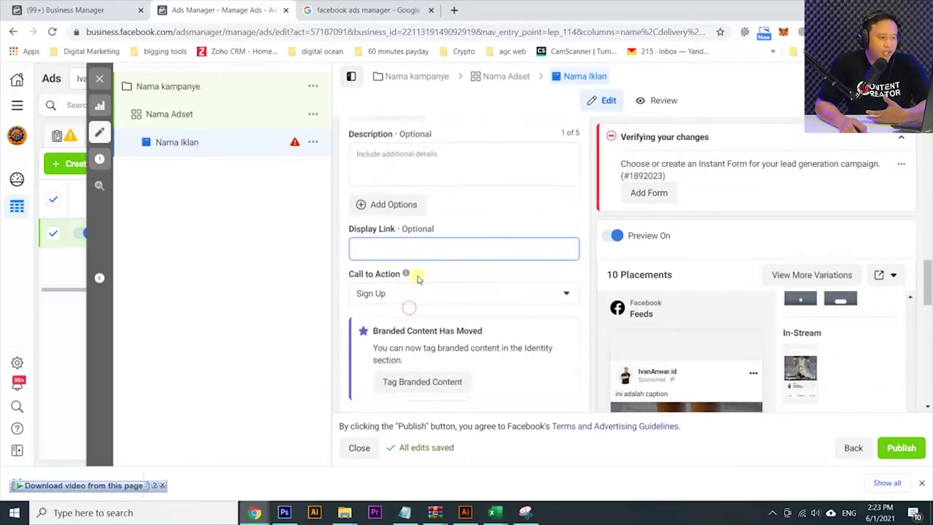
{"action": "left_click", "coordinate": [456, 295]}
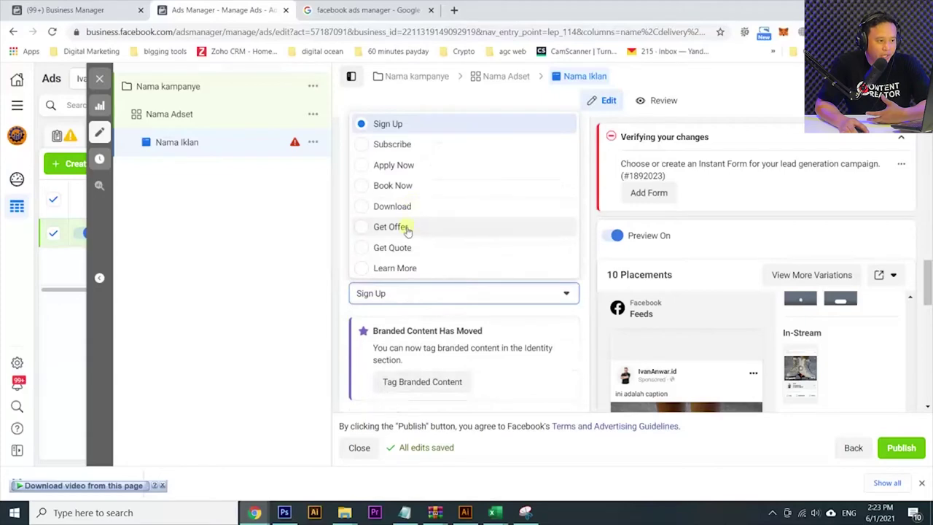
{"action": "left_click", "coordinate": [406, 266]}
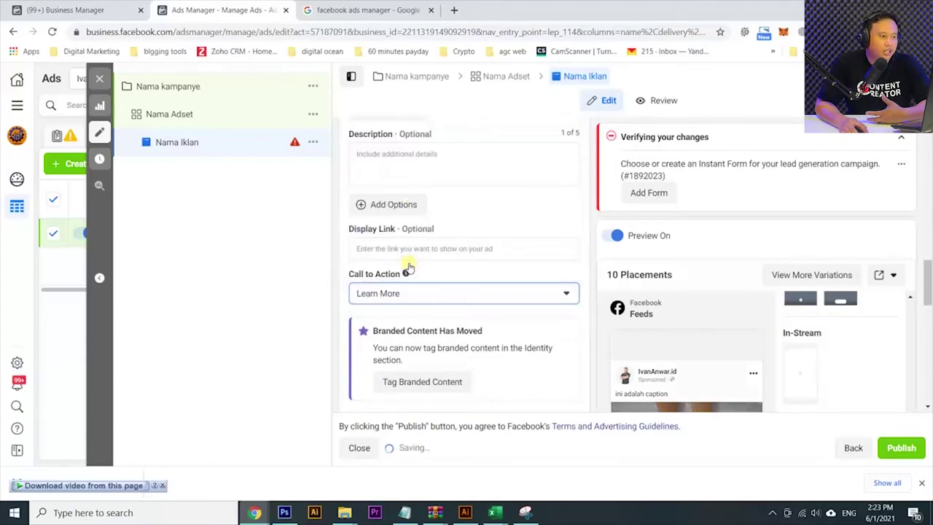
Step: Create a new instant form for the ad and name it "Contoh Form"
{"action": "scroll", "coordinate": [433, 288], "scroll_direction": "down", "scroll_amount": 1}
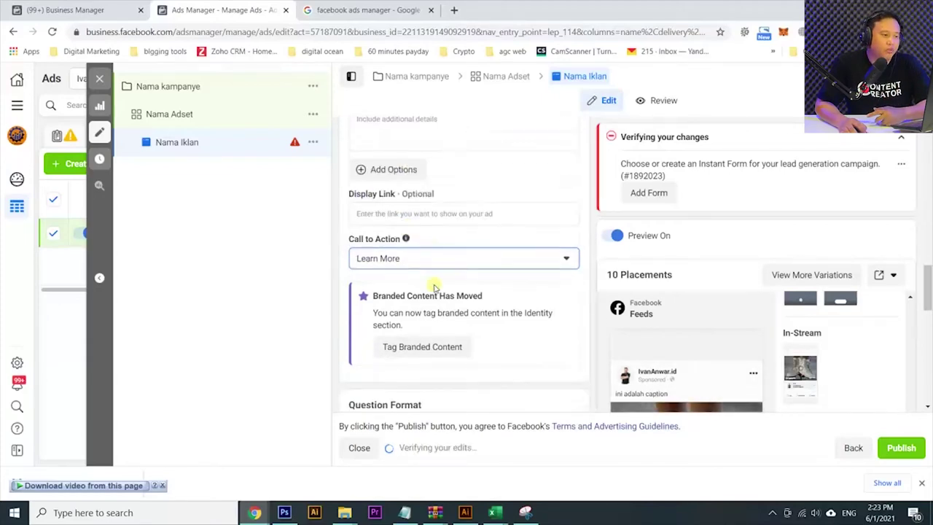
{"action": "scroll", "coordinate": [433, 287], "scroll_direction": "down", "scroll_amount": 4}
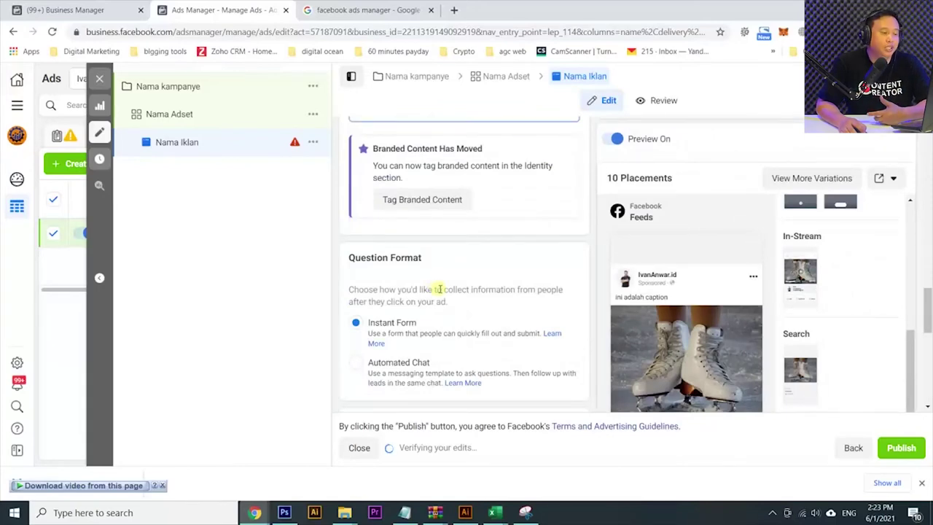
{"action": "scroll", "coordinate": [439, 292], "scroll_direction": "down", "scroll_amount": 2}
{"action": "scroll", "coordinate": [439, 295], "scroll_direction": "down", "scroll_amount": 2}
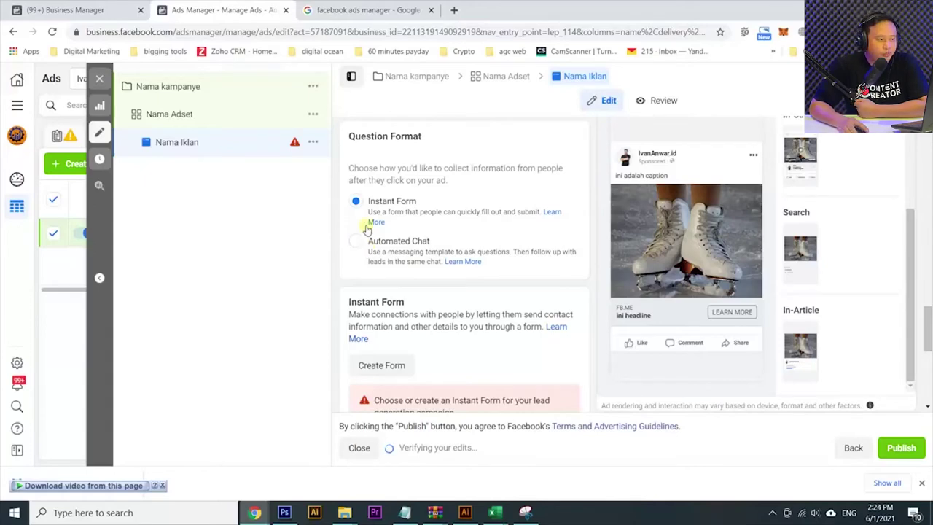
{"action": "scroll", "coordinate": [439, 283], "scroll_direction": "down", "scroll_amount": 3}
{"action": "scroll", "coordinate": [440, 282], "scroll_direction": "down", "scroll_amount": 2}
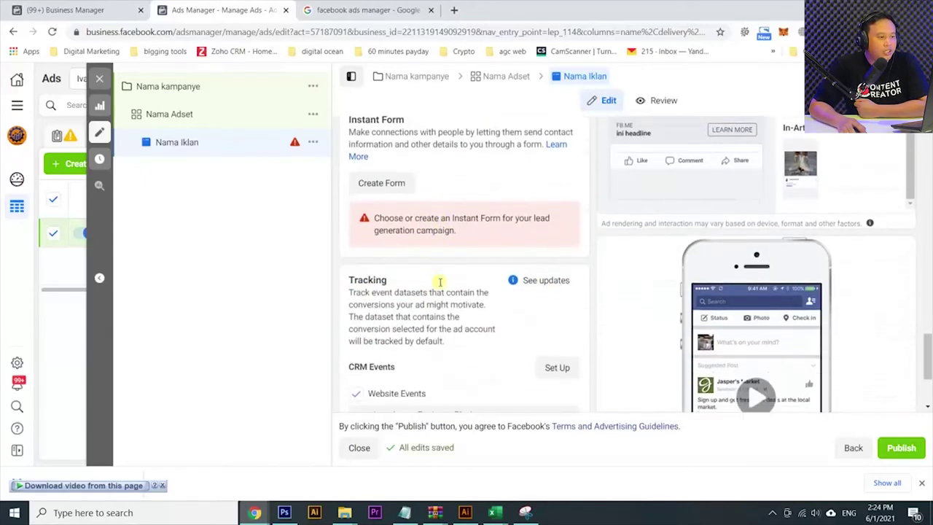
{"action": "scroll", "coordinate": [440, 283], "scroll_direction": "up", "scroll_amount": 2}
{"action": "scroll", "coordinate": [439, 283], "scroll_direction": "up", "scroll_amount": 2}
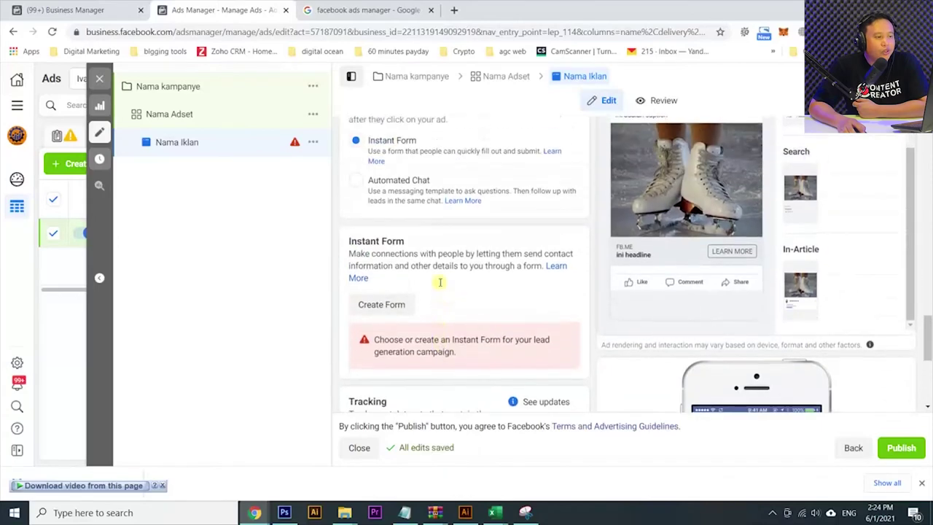
{"action": "left_click", "coordinate": [381, 305]}
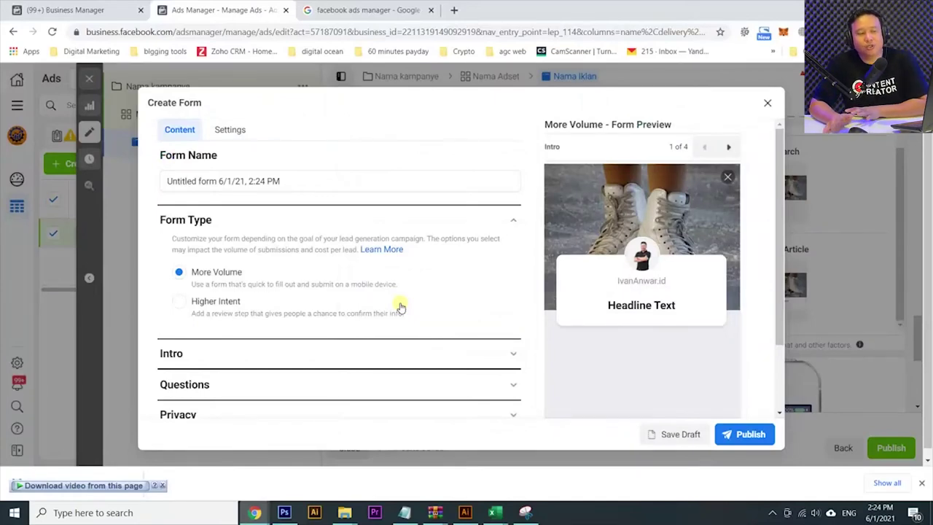
{"action": "triple_click", "coordinate": [318, 182]}
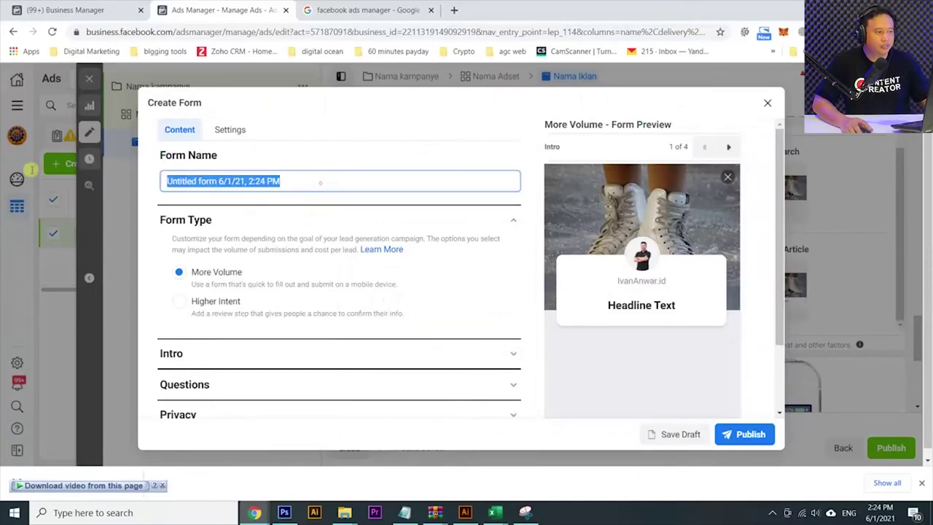
{"action": "type", "text": "Contoh Form"}
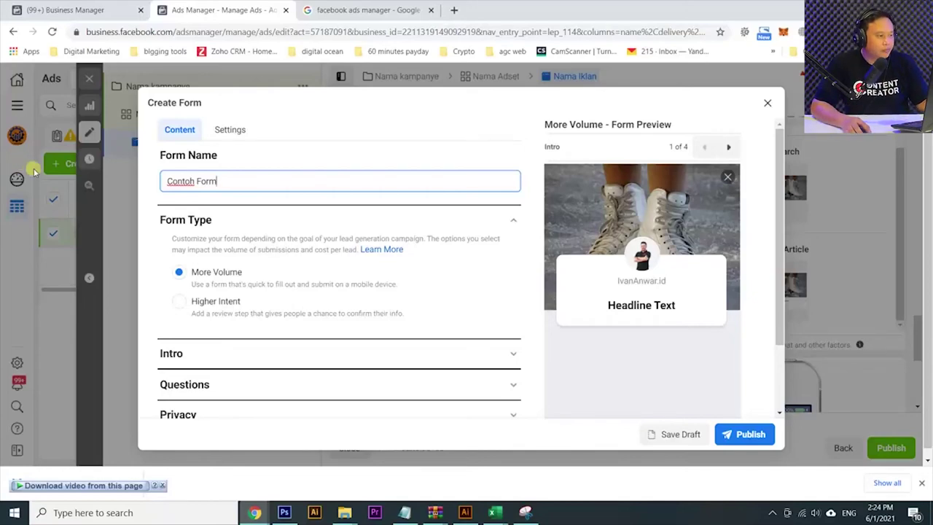
Step: Compare the More Volume and Higher Intent form types and set the form to Higher Intent
{"action": "scroll", "coordinate": [214, 271], "scroll_direction": "down", "scroll_amount": 2}
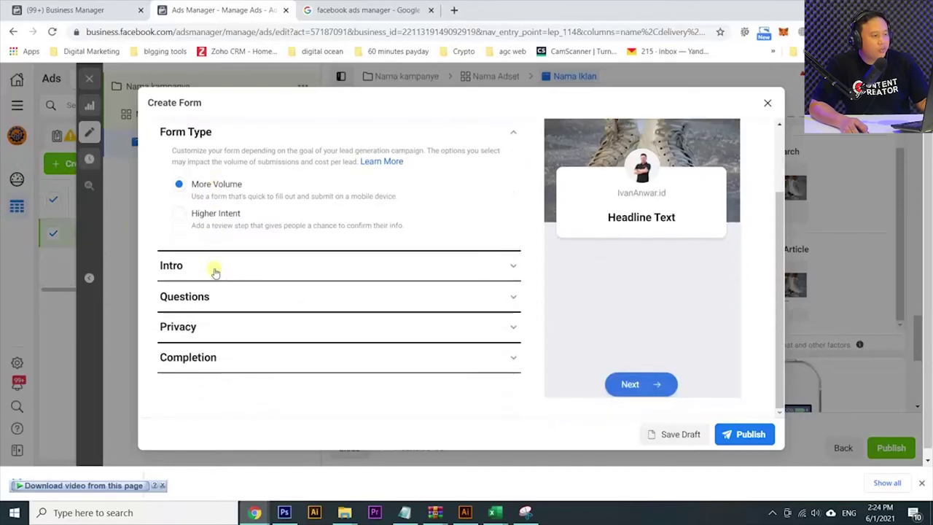
{"action": "left_click", "coordinate": [182, 215]}
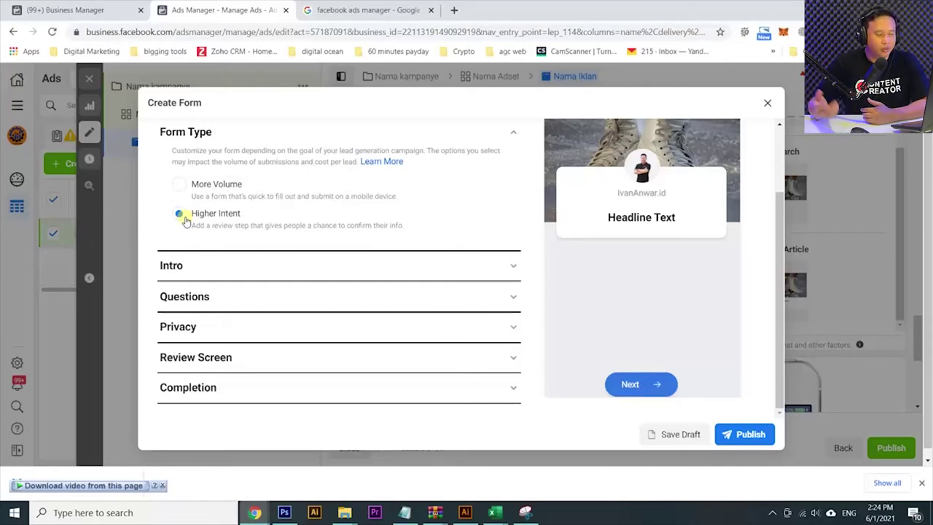
{"action": "left_click", "coordinate": [179, 186]}
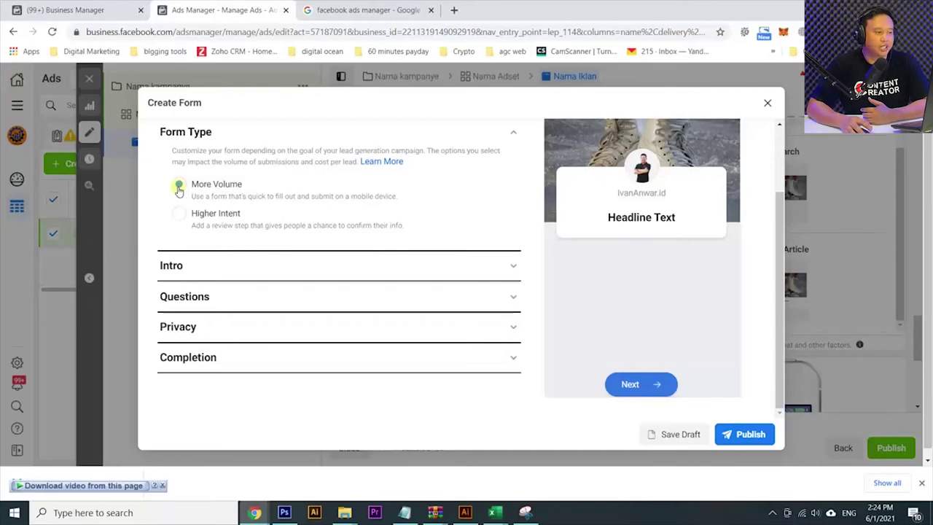
{"action": "left_click", "coordinate": [185, 213]}
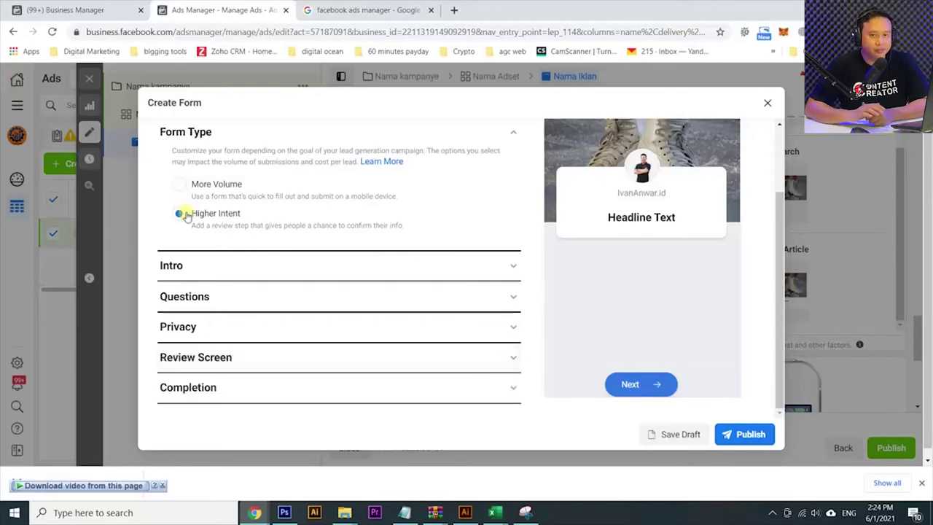
Step: Open the form's Intro section, check the uploaded image option, and use the image from the ad as background
{"action": "left_click", "coordinate": [264, 270]}
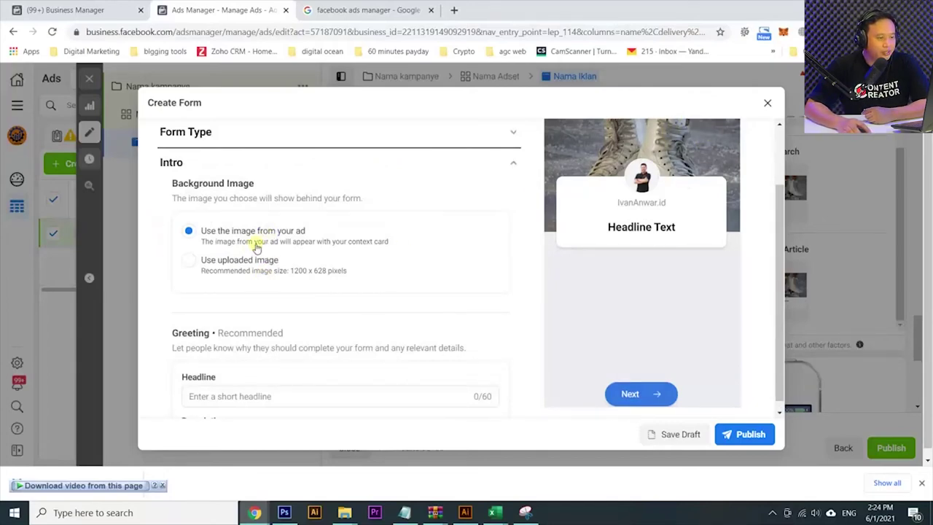
{"action": "left_click", "coordinate": [191, 261]}
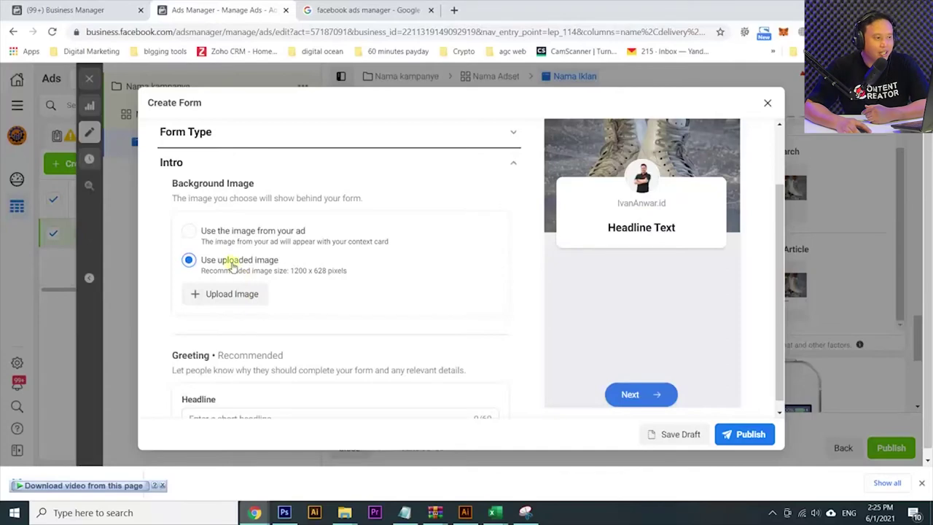
{"action": "left_click", "coordinate": [191, 231]}
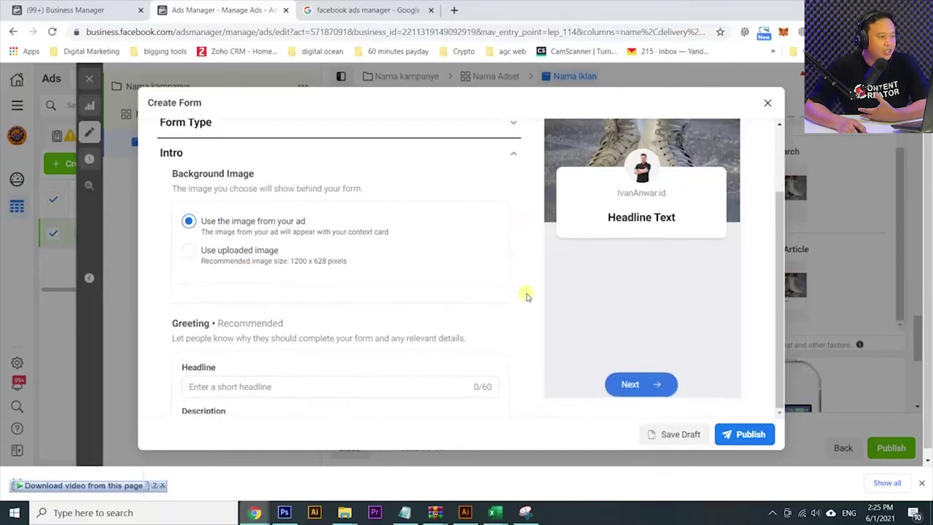
Step: Enter "Halo Ini adalah headline" as the headline of the form's greeting
{"action": "scroll", "coordinate": [416, 316], "scroll_direction": "down", "scroll_amount": 3}
{"action": "scroll", "coordinate": [350, 316], "scroll_direction": "up", "scroll_amount": 1}
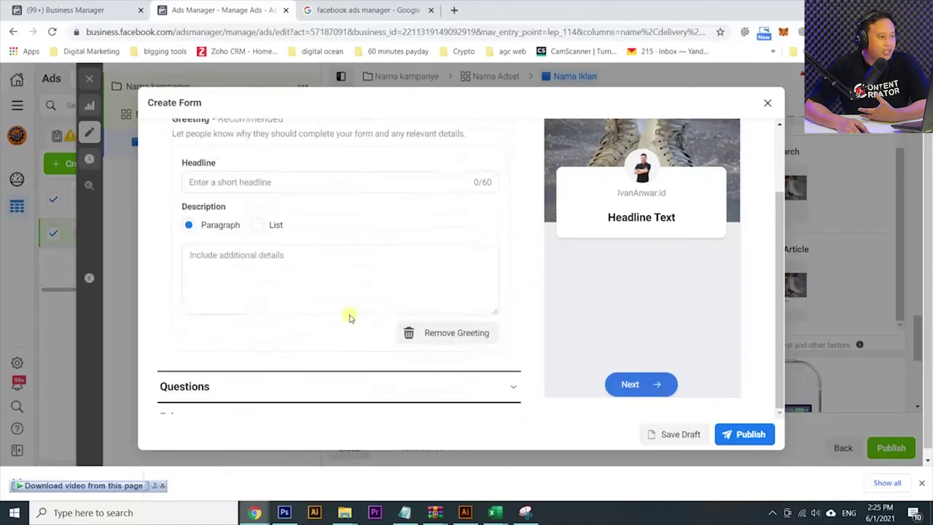
{"action": "left_click", "coordinate": [301, 204]}
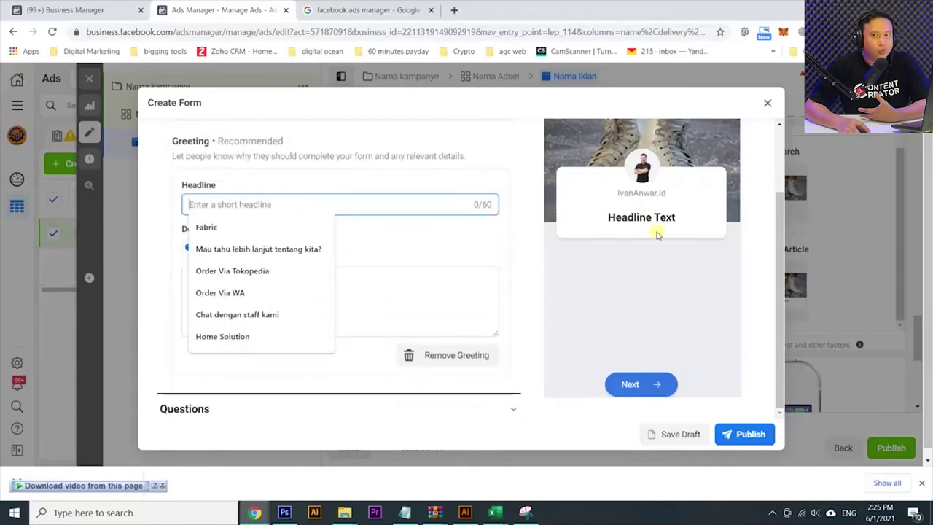
{"action": "type", "text": "Ha"}
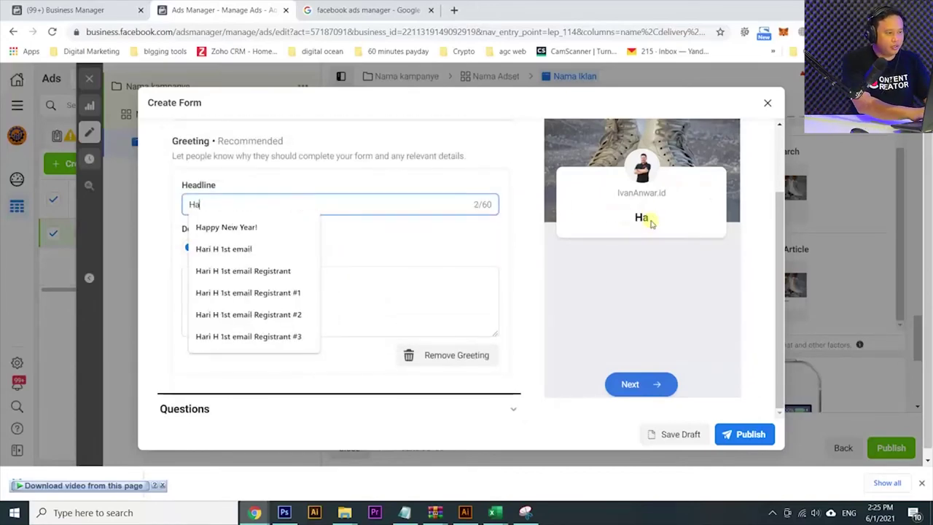
{"action": "type", "text": "lo Ini adalah head line"}
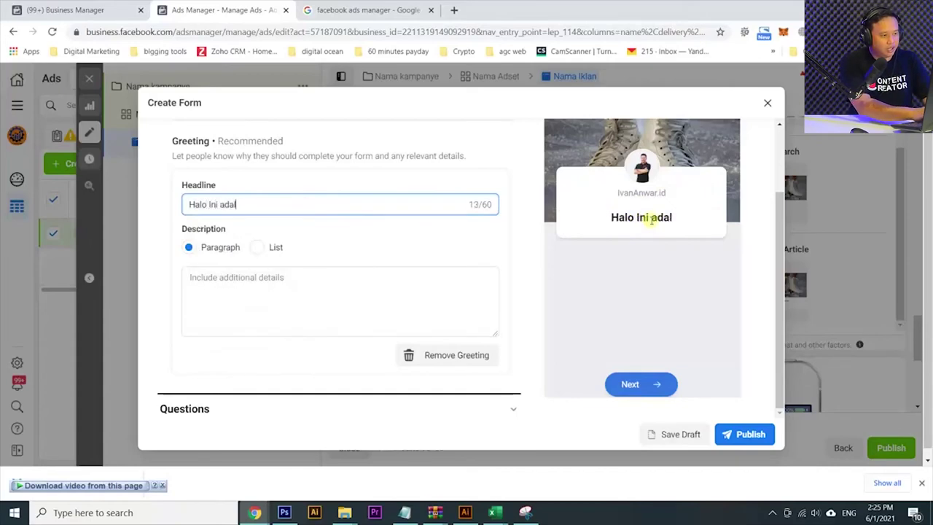
{"action": "key", "text": "BackSpace"}
{"action": "key", "text": "BackSpace"}
{"action": "key", "text": "BackSpace"}
{"action": "key", "text": "BackSpace"}
{"action": "type", "text": "line"}
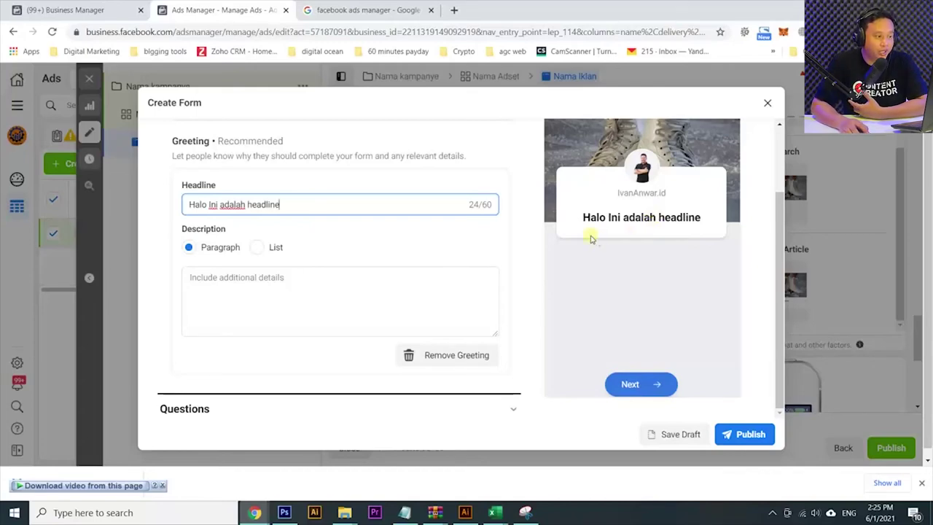
Step: Enter "Keterangan tambahan dari headline" as the paragraph description of the form's greeting
{"action": "left_click", "coordinate": [252, 275]}
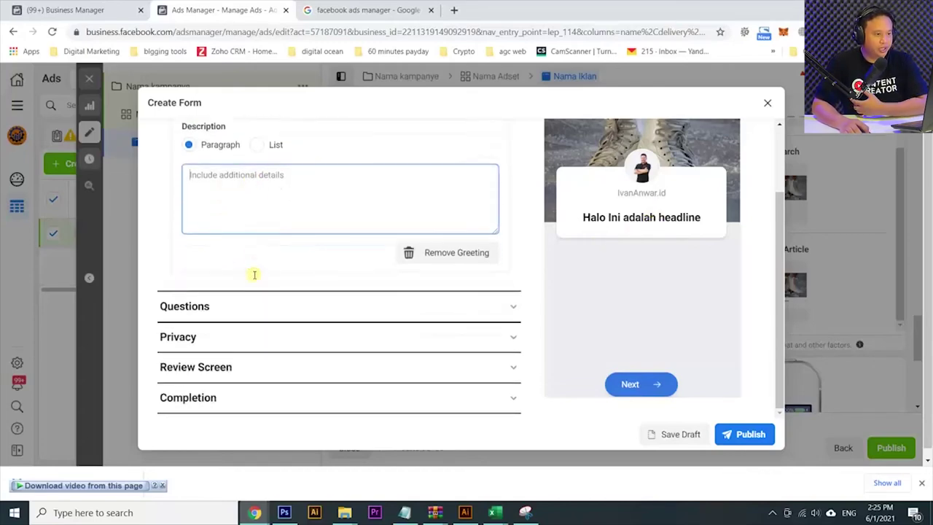
{"action": "type", "text": "Keteragn"}
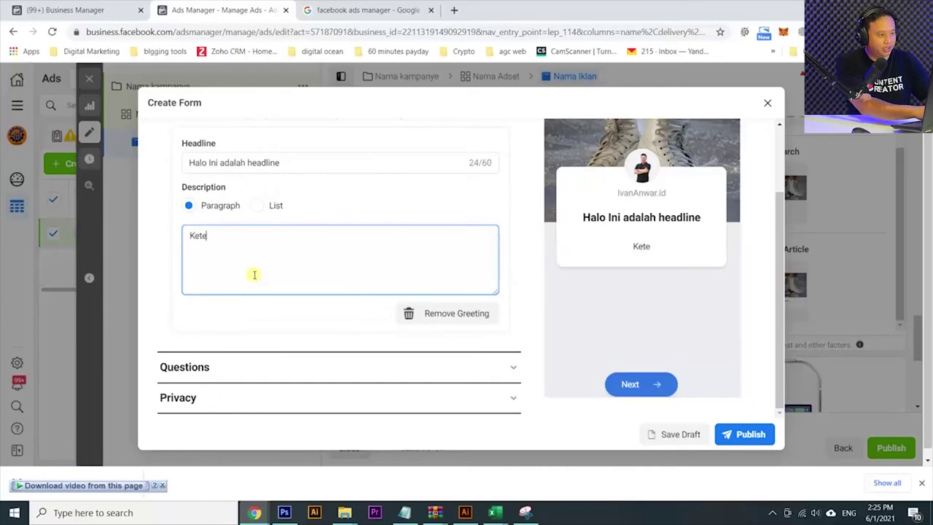
{"action": "key", "text": "BackSpace"}
{"action": "key", "text": "BackSpace"}
{"action": "type", "text": "ngan tambahan dari headline"}
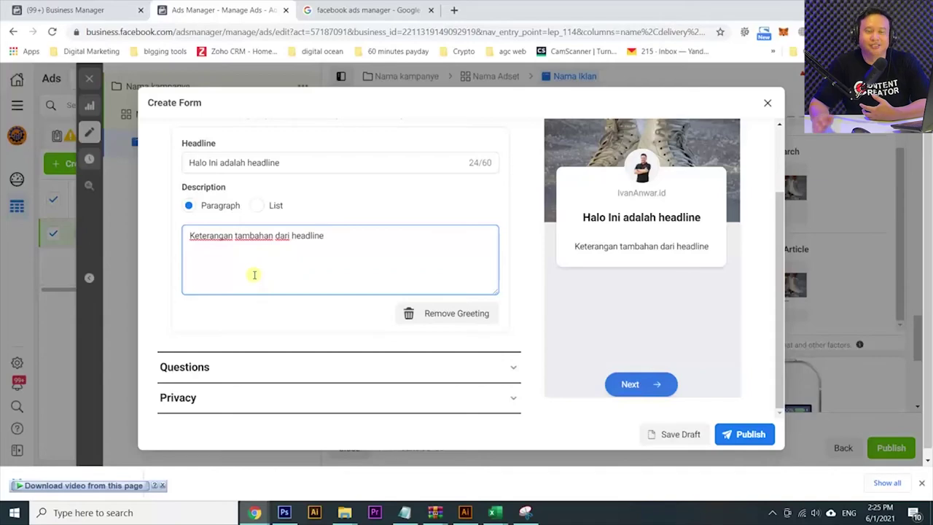
Step: Open the form's Questions section and look over the prefill fields and the information categories available to add
{"action": "scroll", "coordinate": [254, 274], "scroll_direction": "down", "scroll_amount": 2}
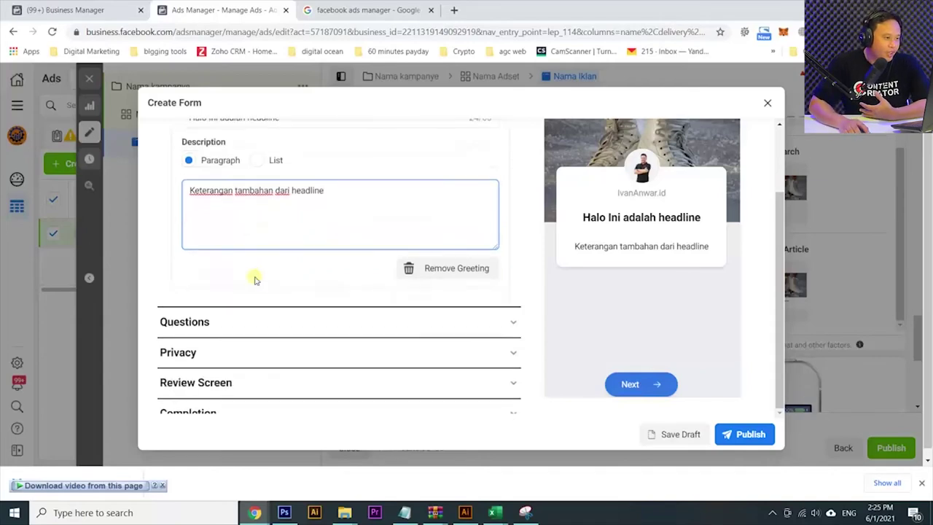
{"action": "left_click", "coordinate": [344, 313]}
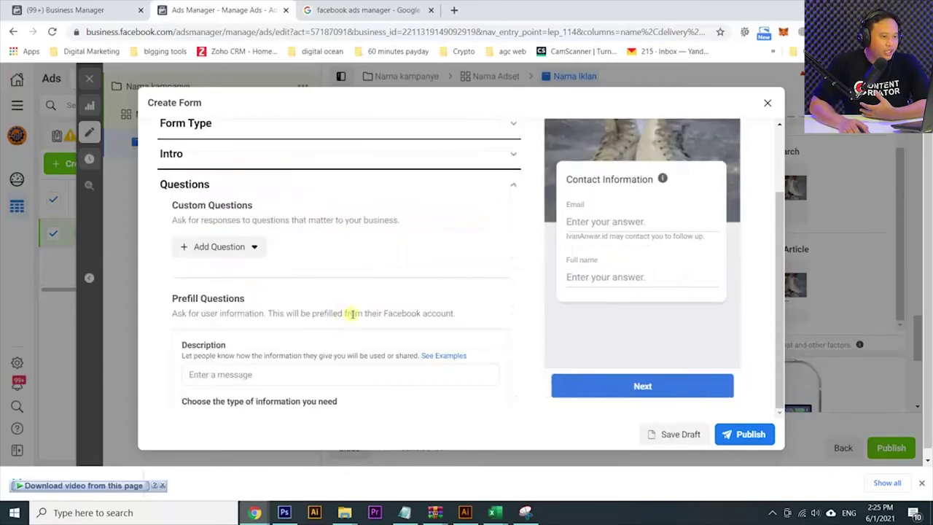
{"action": "scroll", "coordinate": [352, 313], "scroll_direction": "down", "scroll_amount": 2}
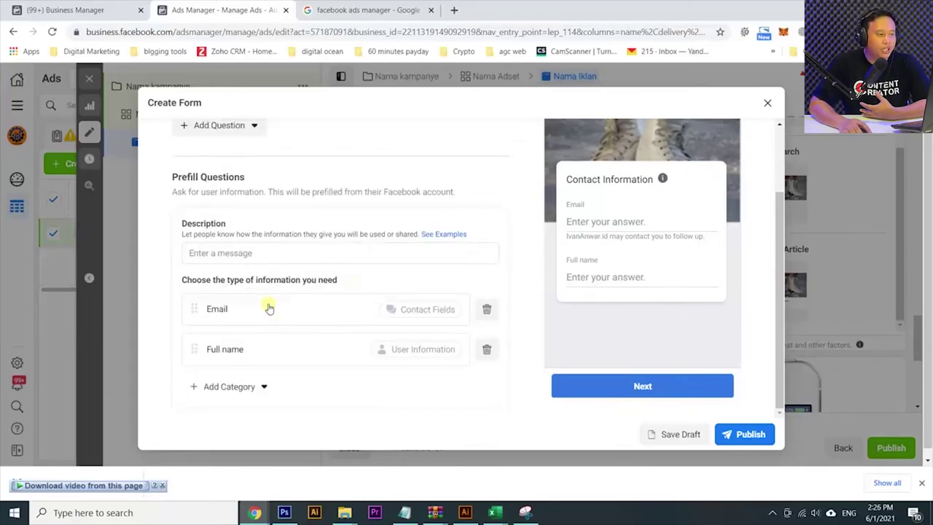
{"action": "scroll", "coordinate": [267, 327], "scroll_direction": "down", "scroll_amount": 1}
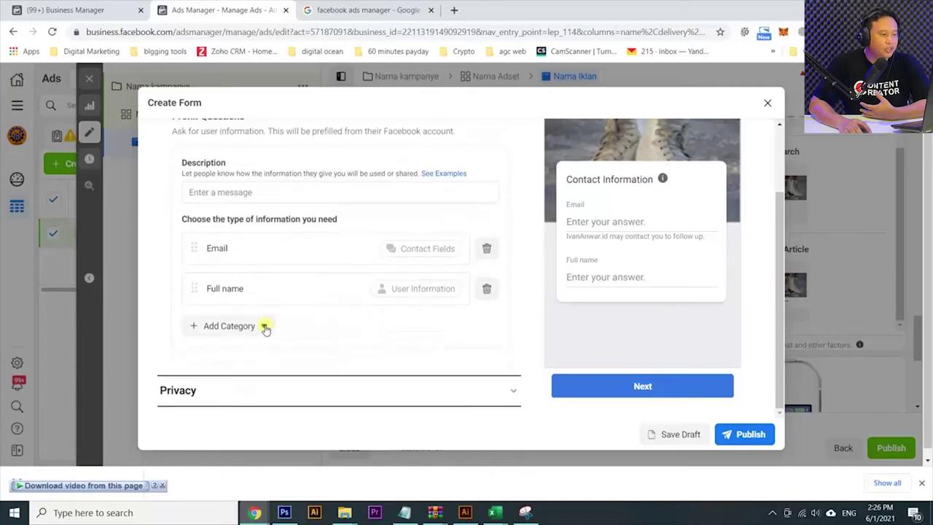
{"action": "left_click", "coordinate": [265, 327]}
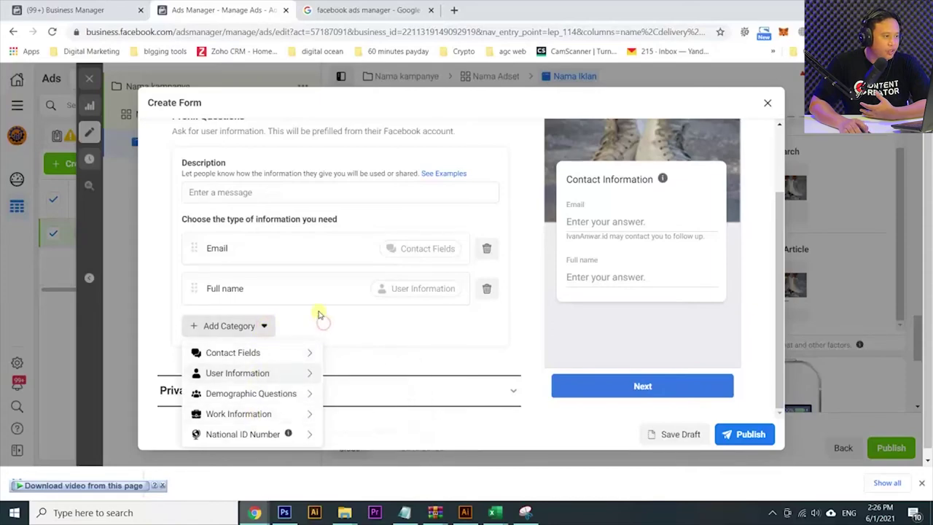
Step: Look over the available custom question types, and add Phone number from the contact fields to the form's prefill questions
{"action": "scroll", "coordinate": [306, 299], "scroll_direction": "up", "scroll_amount": 2}
{"action": "left_click", "coordinate": [306, 202]}
{"action": "left_click", "coordinate": [252, 185]}
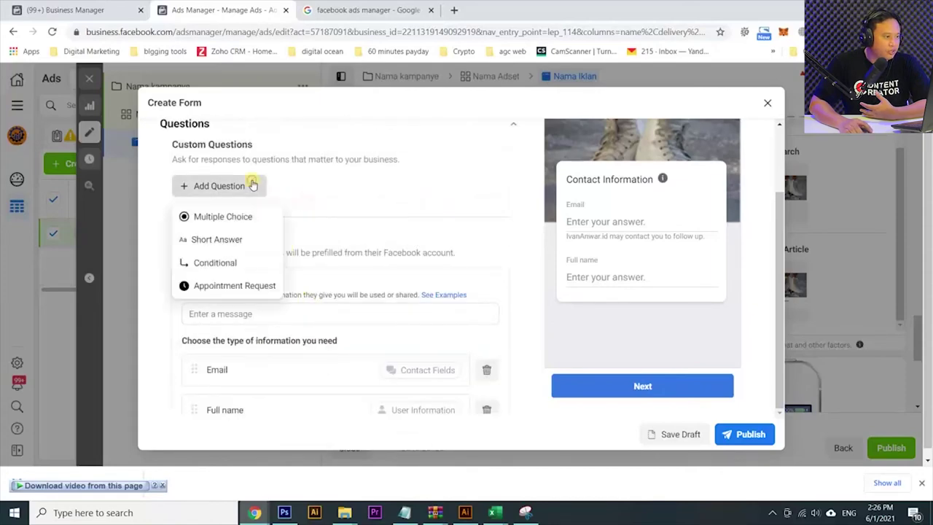
{"action": "left_click", "coordinate": [310, 238]}
{"action": "scroll", "coordinate": [314, 265], "scroll_direction": "down", "scroll_amount": 2}
{"action": "scroll", "coordinate": [314, 265], "scroll_direction": "down", "scroll_amount": 2}
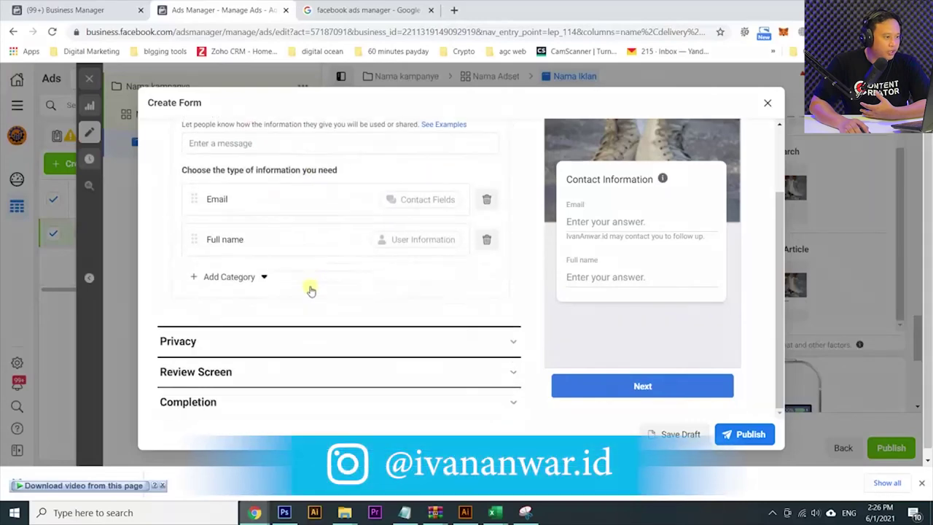
{"action": "left_click", "coordinate": [194, 271]}
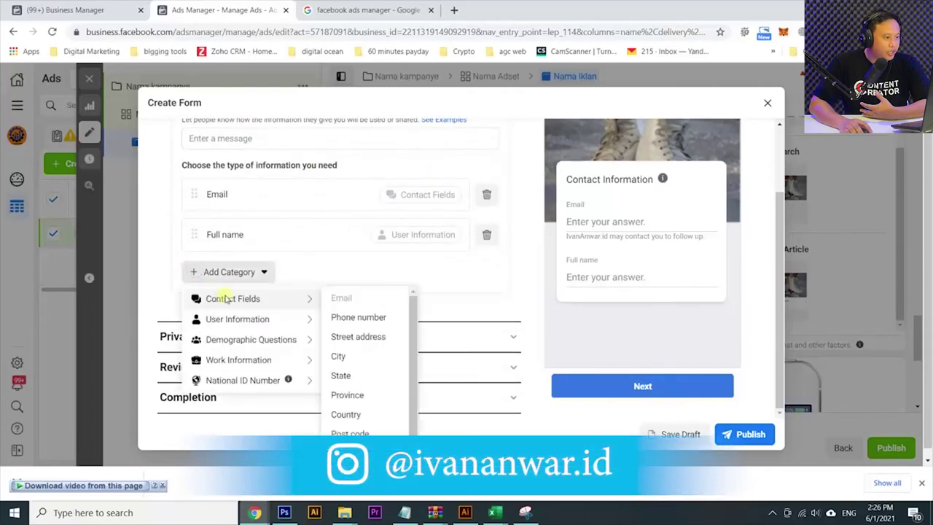
{"action": "mouse_move", "coordinate": [307, 298]}
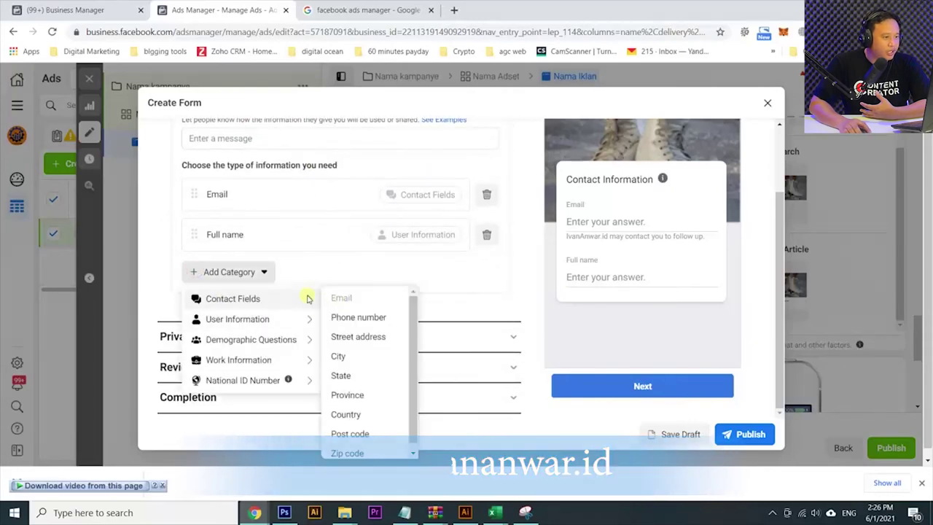
{"action": "left_click", "coordinate": [350, 318]}
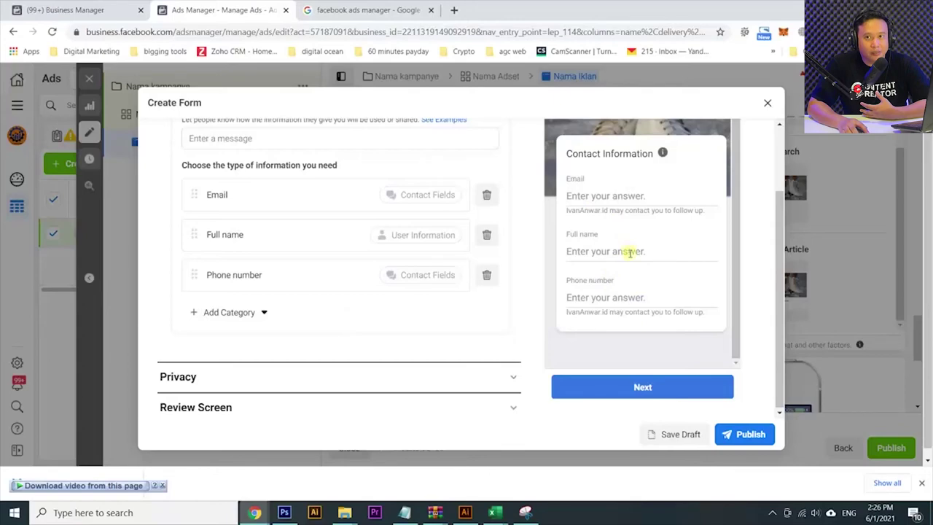
{"action": "scroll", "coordinate": [333, 279], "scroll_direction": "down", "scroll_amount": 1}
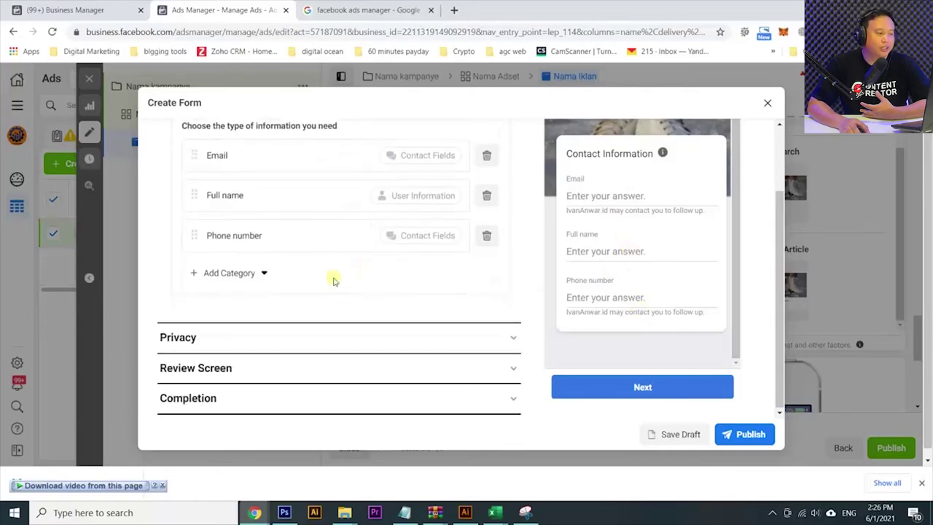
{"action": "left_click", "coordinate": [364, 332]}
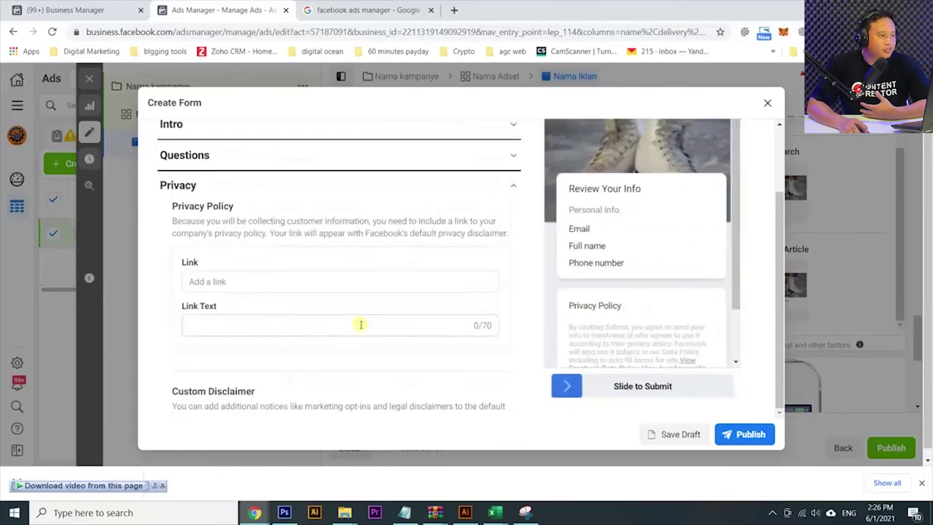
{"action": "left_click", "coordinate": [261, 280]}
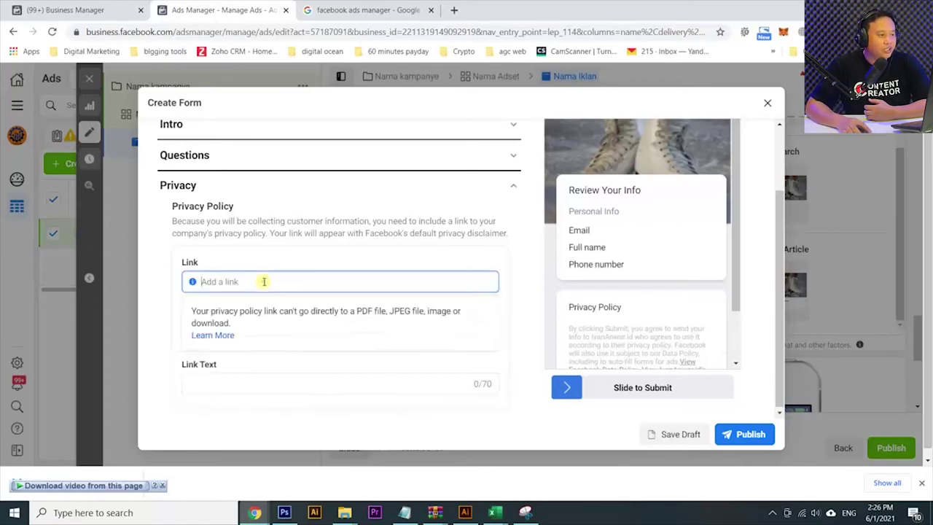
{"action": "scroll", "coordinate": [263, 282], "scroll_direction": "down", "scroll_amount": 1}
{"action": "left_click", "coordinate": [247, 324]}
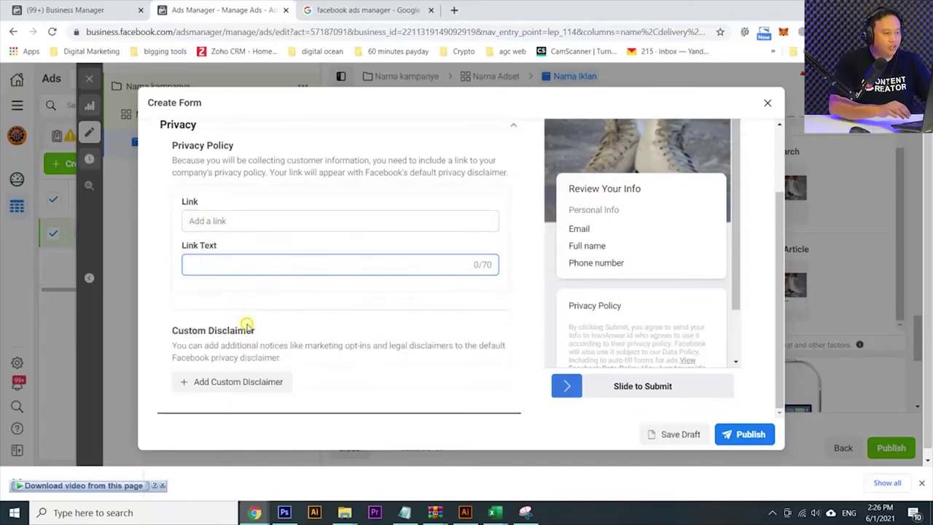
{"action": "type", "text": "Privacy Policy"}
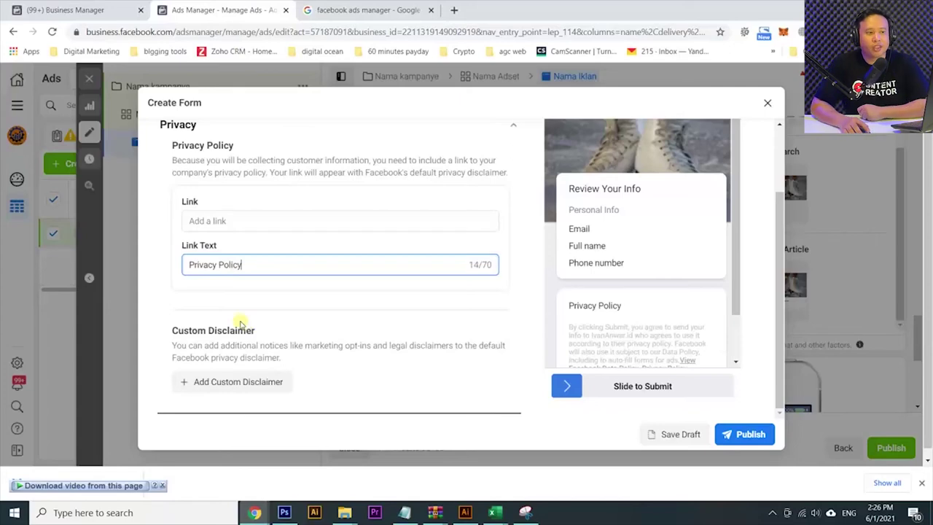
{"action": "left_click", "coordinate": [250, 220]}
{"action": "type", "text": "w"}
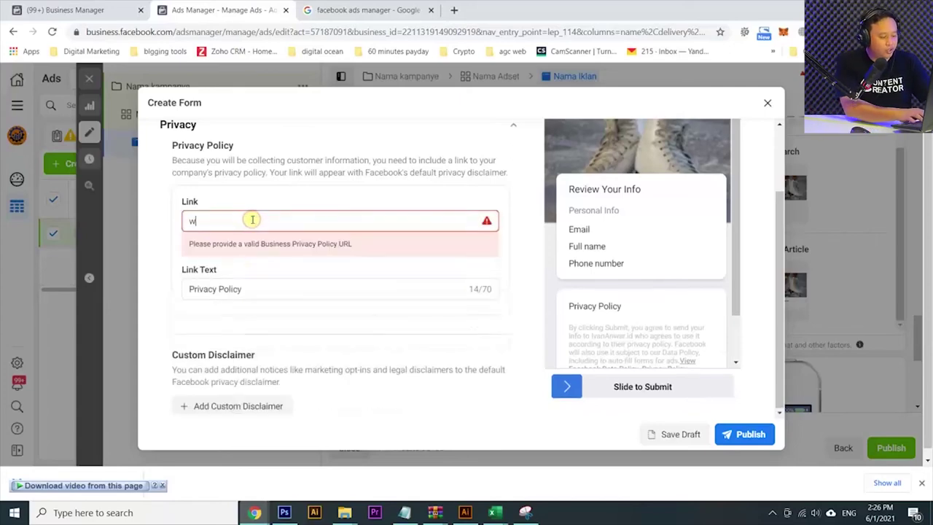
{"action": "type", "text": "ww.google.com"}
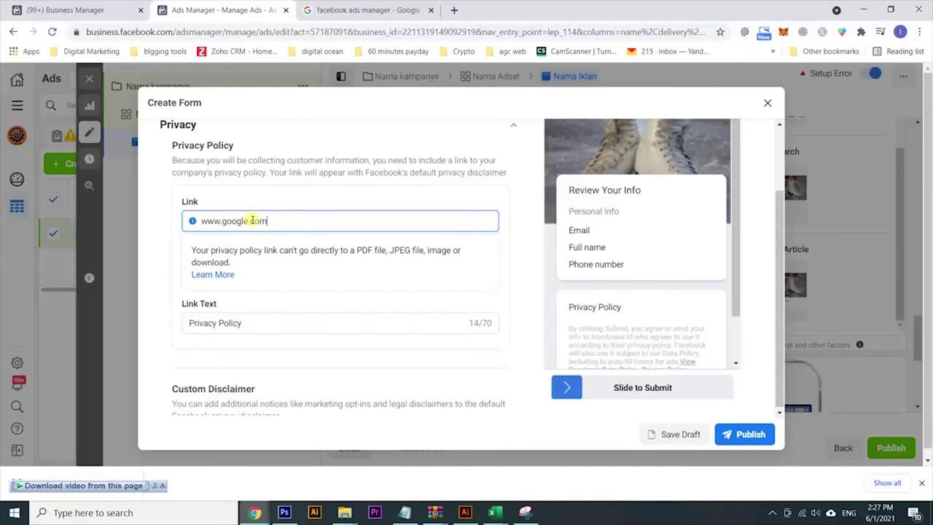
Step: View the Review Screen section, and set the Completion message's headline to "Terima kasih atas data anda"
{"action": "scroll", "coordinate": [249, 289], "scroll_direction": "down", "scroll_amount": 3}
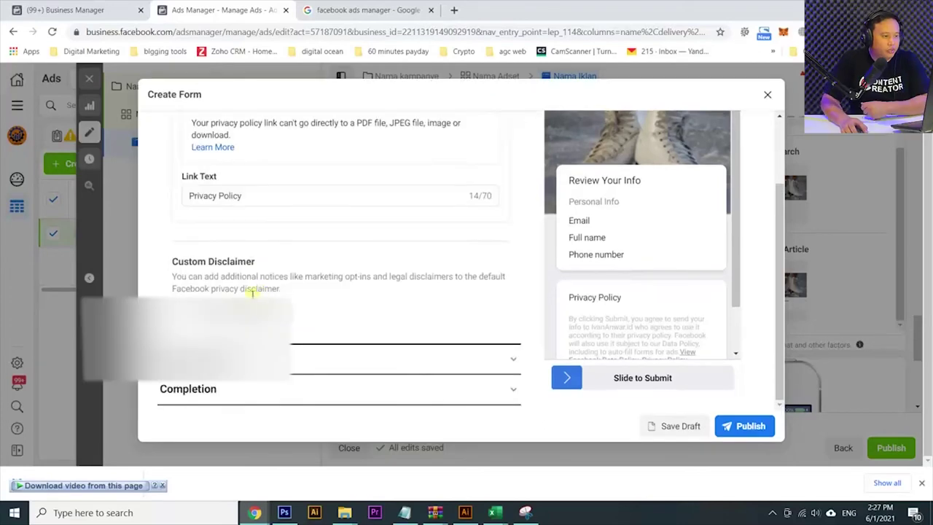
{"action": "left_click", "coordinate": [318, 355]}
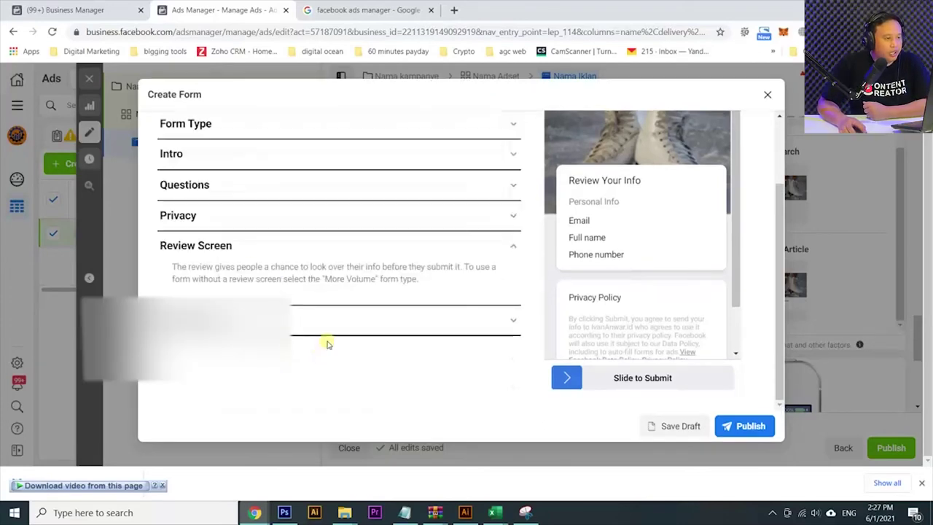
{"action": "left_click", "coordinate": [374, 318]}
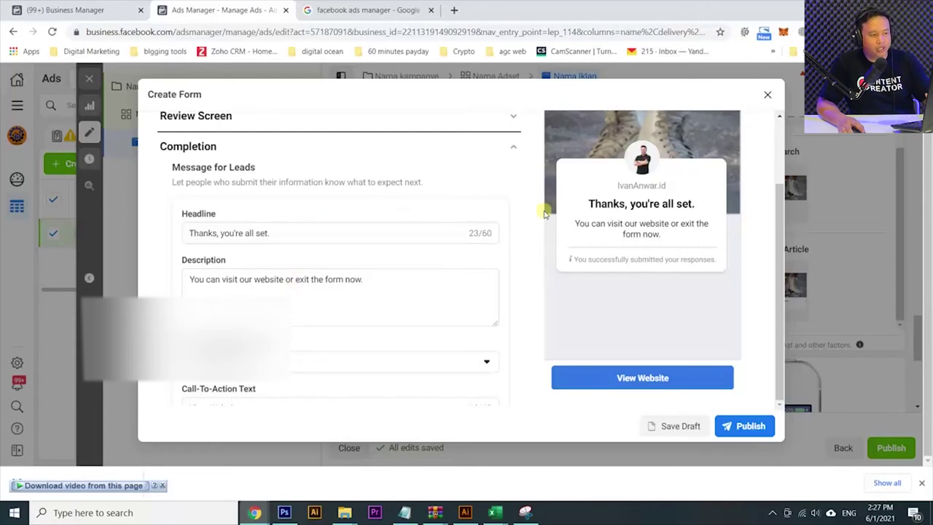
{"action": "triple_click", "coordinate": [285, 231]}
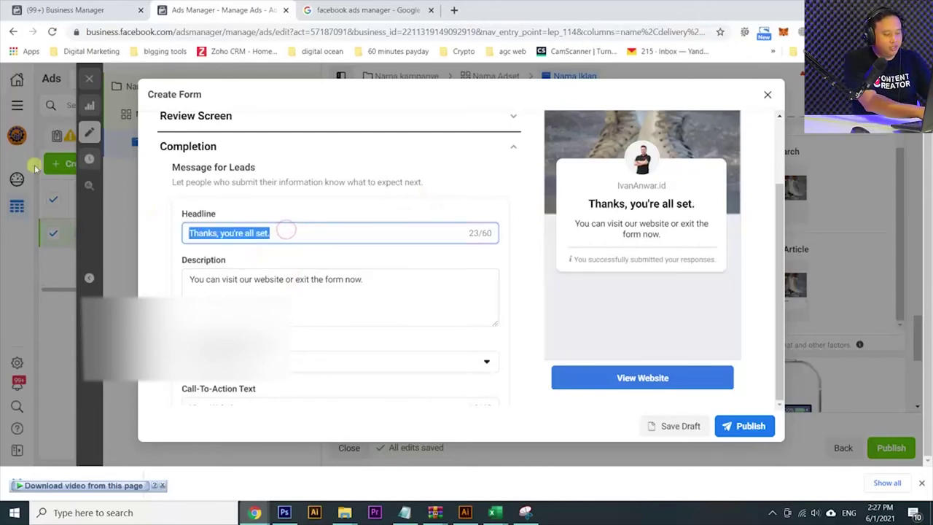
{"action": "type", "text": "Terima kasih atas data anda"}
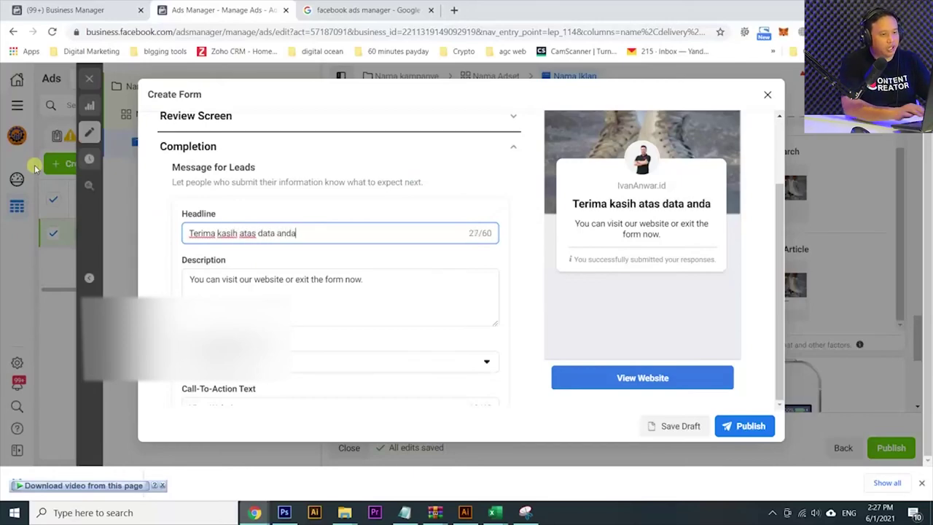
Step: Set the completion message's description to "Staff kami akan menghubungi anda dalam beberapa hari kedepan untuk infromasi lebih jelasnya"
{"action": "triple_click", "coordinate": [368, 279]}
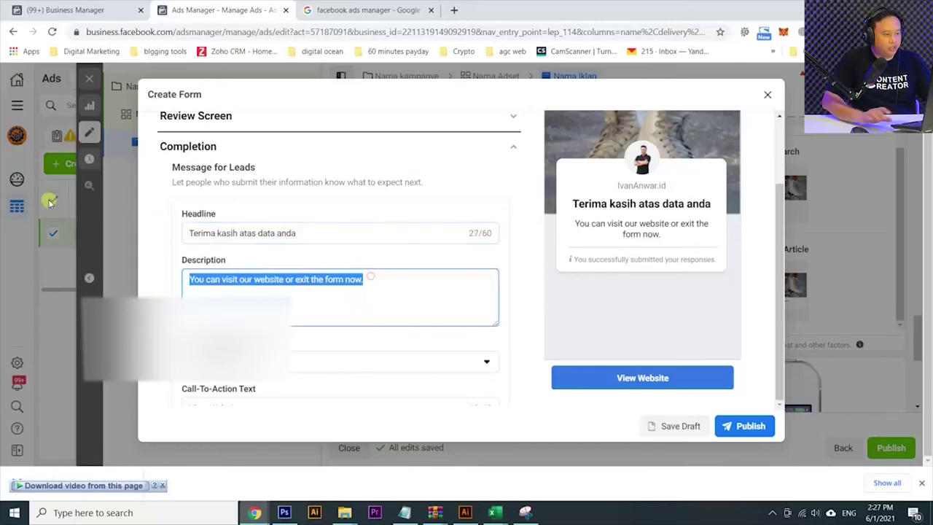
{"action": "type", "text": "Staff kami akan menghubungi anda dalam beberapa hari kedepan untuk infromasi lebih jelasya"}
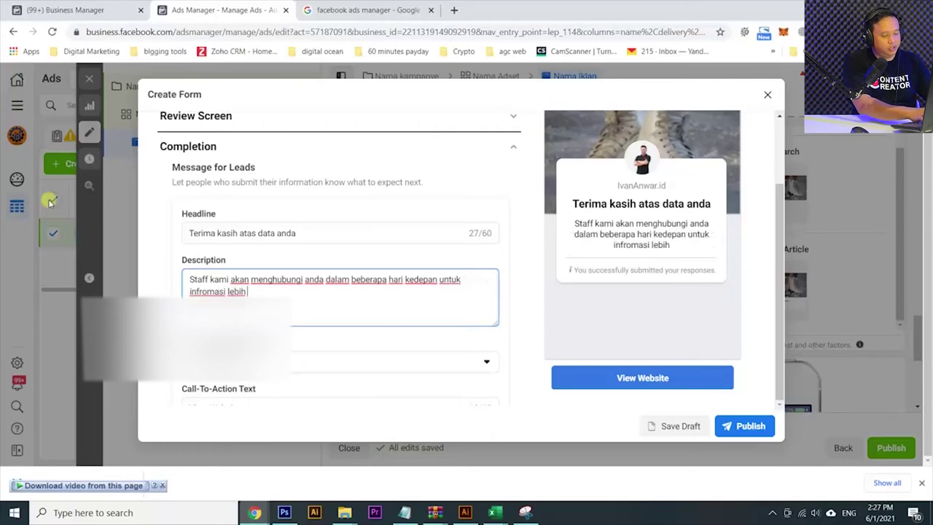
{"action": "key", "text": "BackSpace"}
{"action": "key", "text": "BackSpace"}
{"action": "type", "text": "nya"}
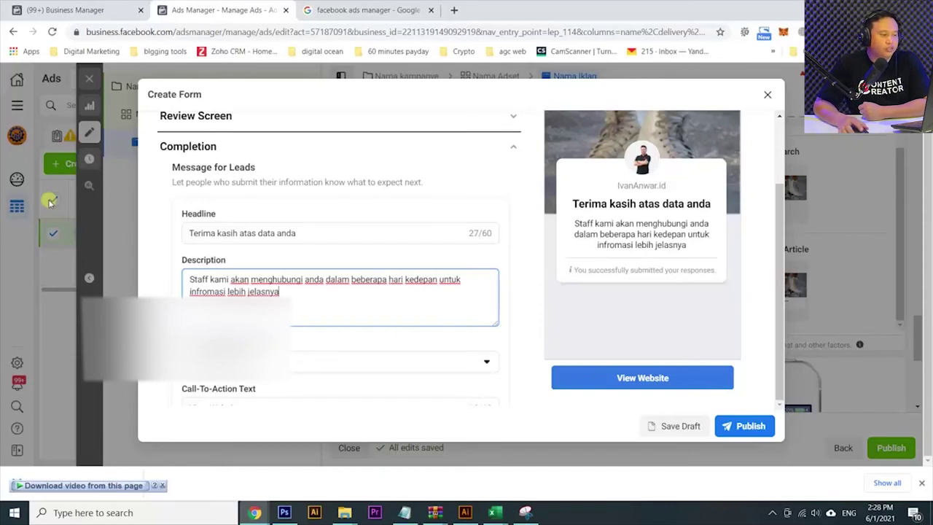
Step: Check the completion message's call-to-action button, text and link, and try to publish the form
{"action": "scroll", "coordinate": [339, 262], "scroll_direction": "down", "scroll_amount": 1}
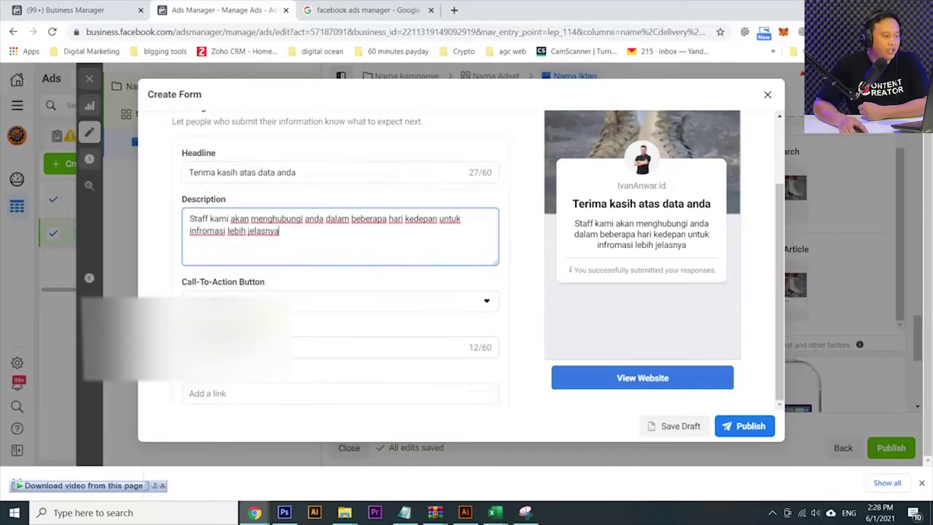
{"action": "scroll", "coordinate": [340, 263], "scroll_direction": "down", "scroll_amount": 1}
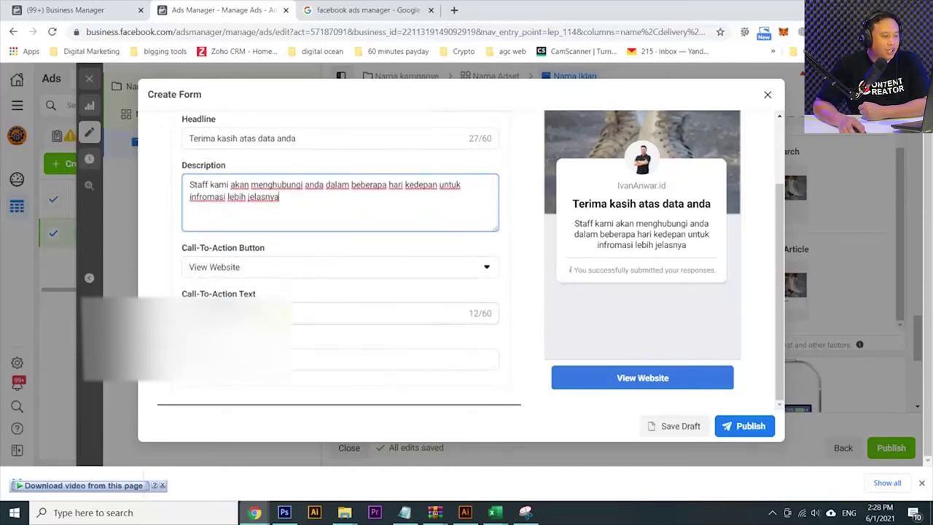
{"action": "left_click", "coordinate": [295, 353]}
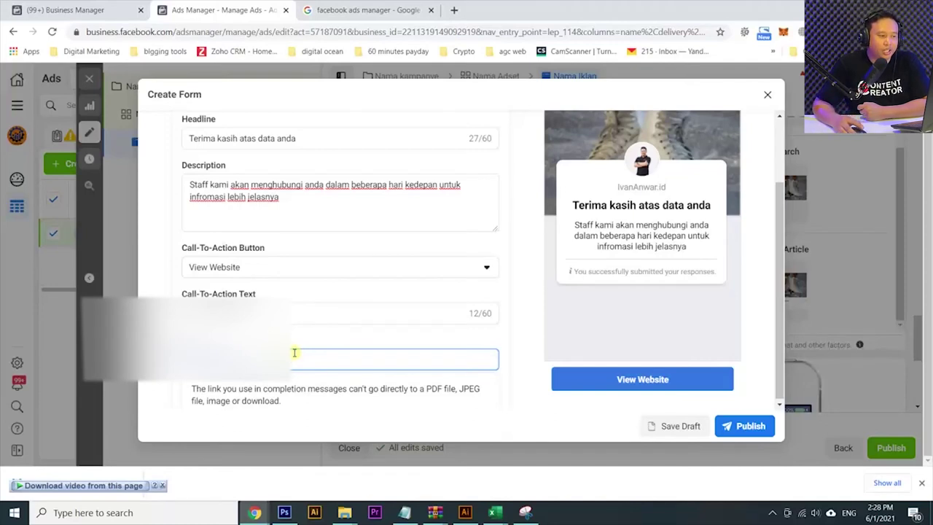
{"action": "scroll", "coordinate": [295, 353], "scroll_direction": "down", "scroll_amount": 2}
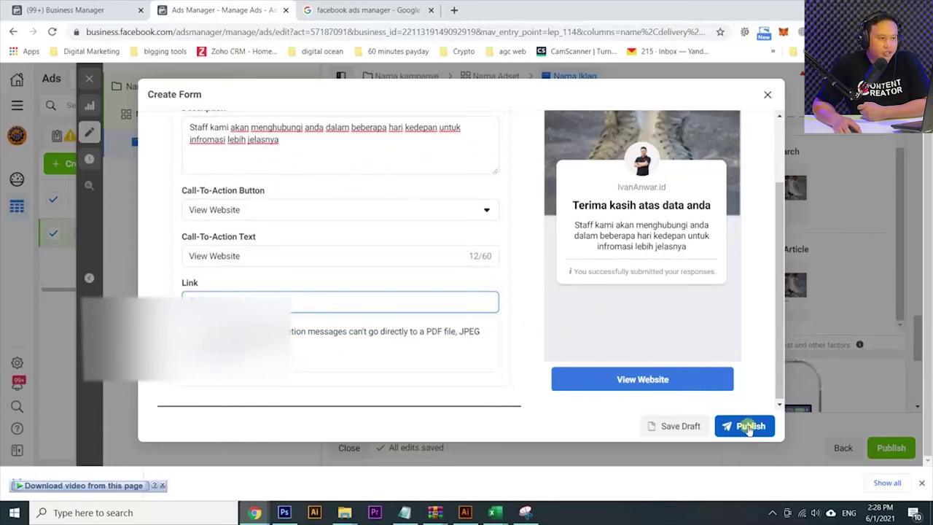
{"action": "scroll", "coordinate": [514, 357], "scroll_direction": "up", "scroll_amount": 5}
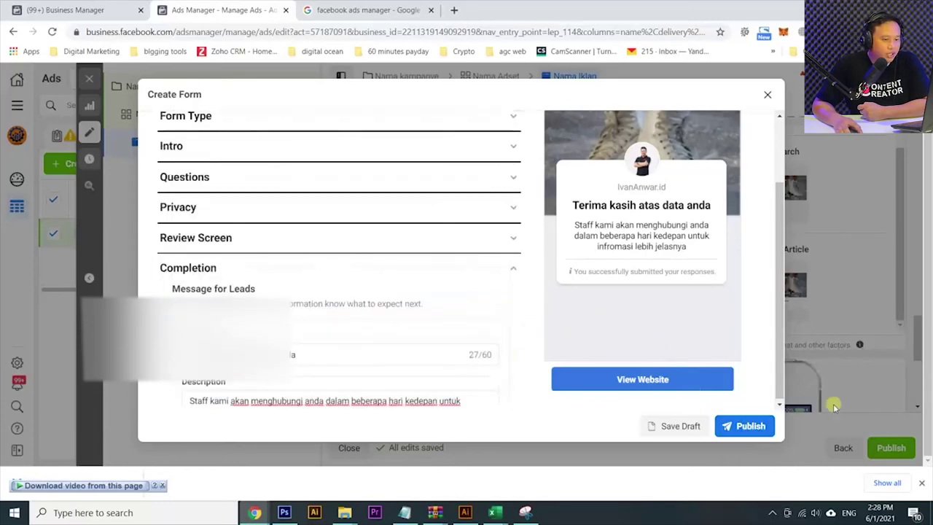
{"action": "left_click", "coordinate": [758, 428]}
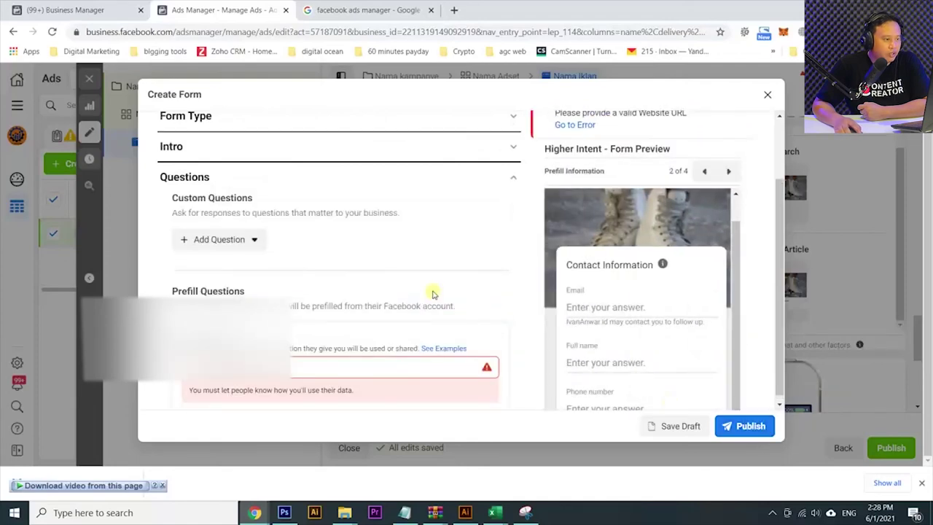
Step: Enter "Data anda akan digunakan untuk menginformasikan promo DP 0%" as the prefill questions' description
{"action": "scroll", "coordinate": [430, 295], "scroll_direction": "down", "scroll_amount": 1}
{"action": "scroll", "coordinate": [219, 284], "scroll_direction": "down", "scroll_amount": 1}
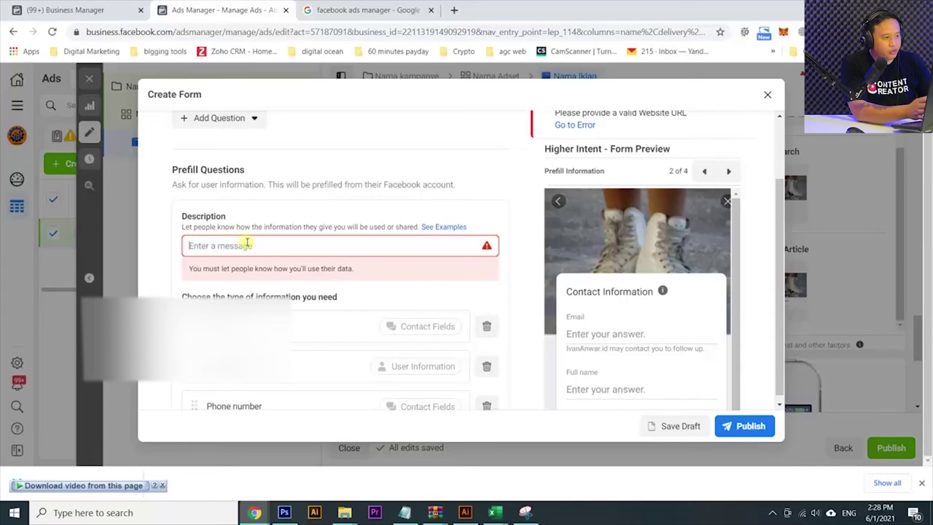
{"action": "type", "text": "K"}
{"action": "key", "text": "BackSpace"}
{"action": "type", "text": "Data anda akan digunakan untuk menginformasikan promo DP 0%"}
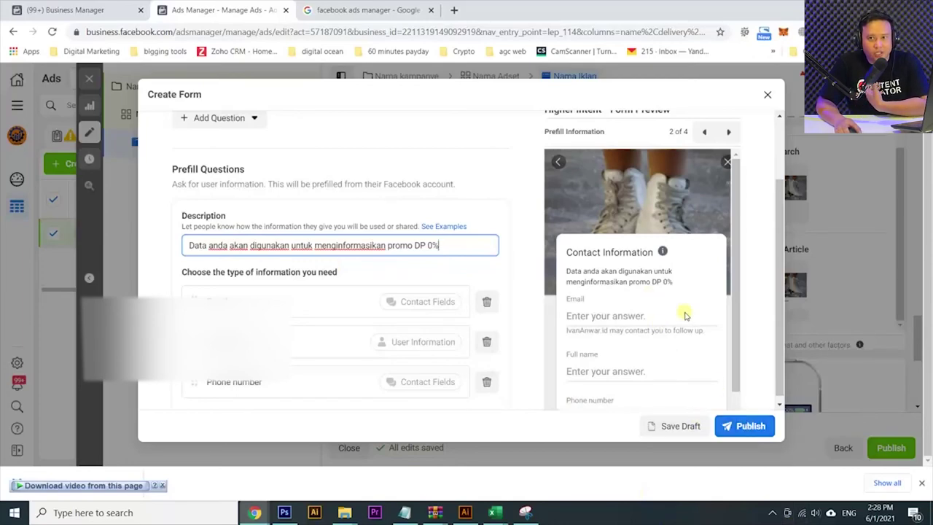
Step: Fill in the missing website link of the form's completion message and publish the form
{"action": "left_click", "coordinate": [749, 428]}
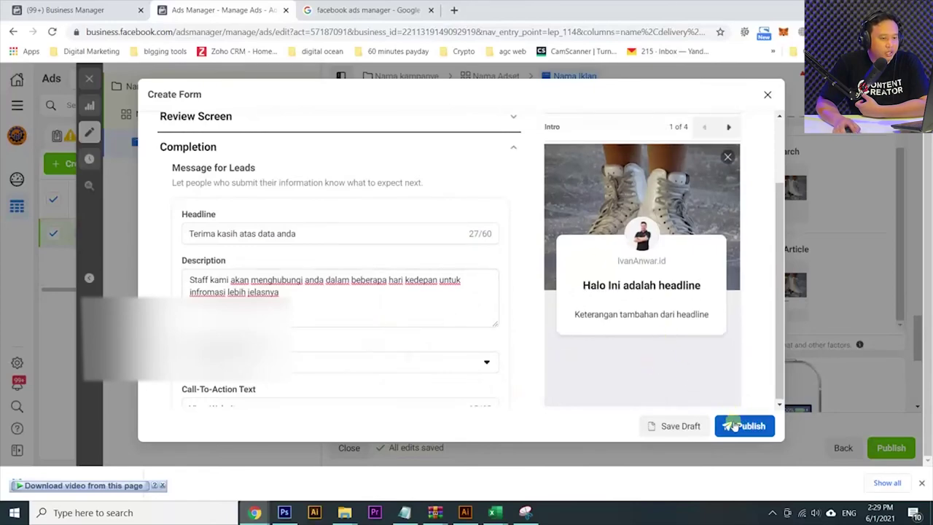
{"action": "scroll", "coordinate": [396, 333], "scroll_direction": "up", "scroll_amount": 3}
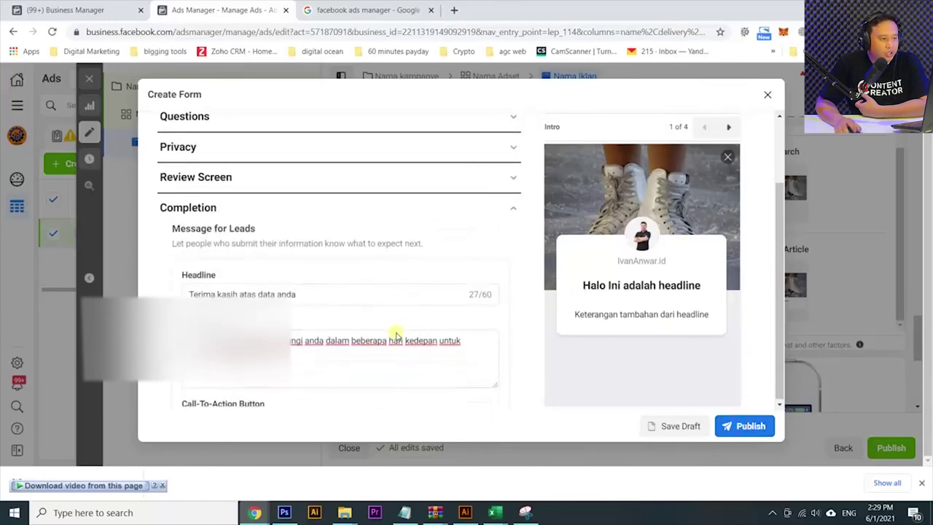
{"action": "scroll", "coordinate": [396, 333], "scroll_direction": "down", "scroll_amount": 5}
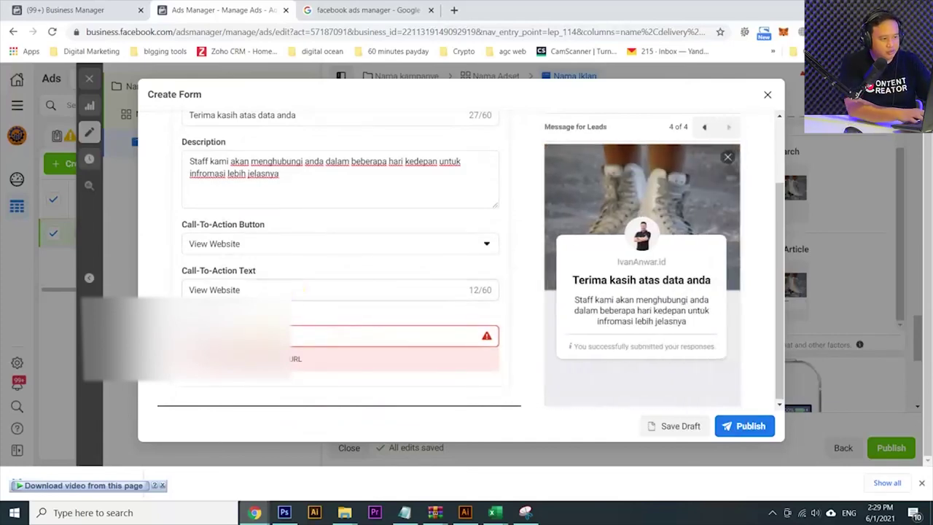
{"action": "left_click", "coordinate": [394, 336]}
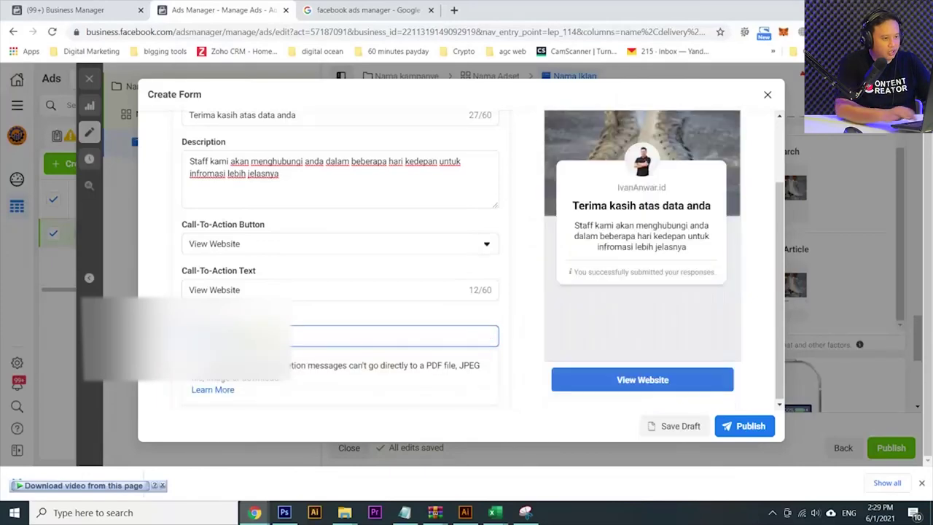
{"action": "left_click", "coordinate": [740, 426]}
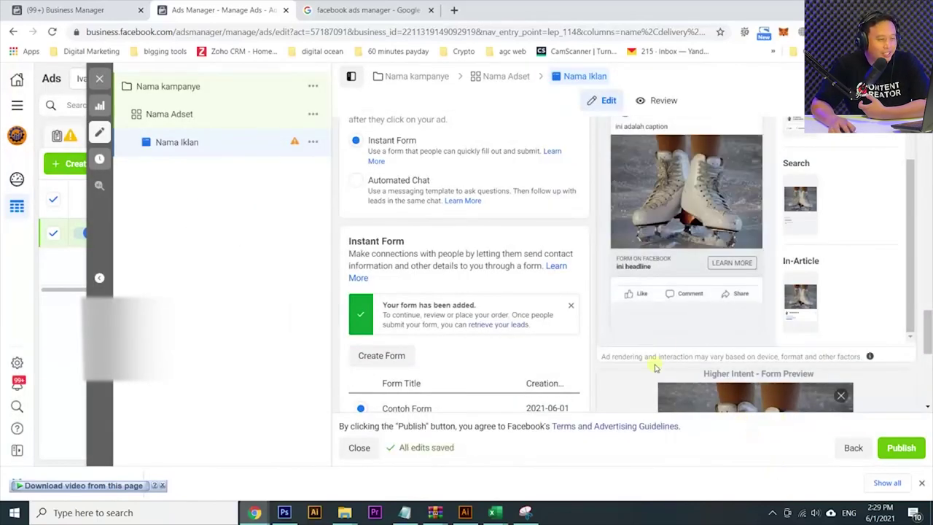
Step: Turn off Website Events tracking for the ad and close the ad editor without publishing the draft items
{"action": "scroll", "coordinate": [542, 349], "scroll_direction": "down", "scroll_amount": 2}
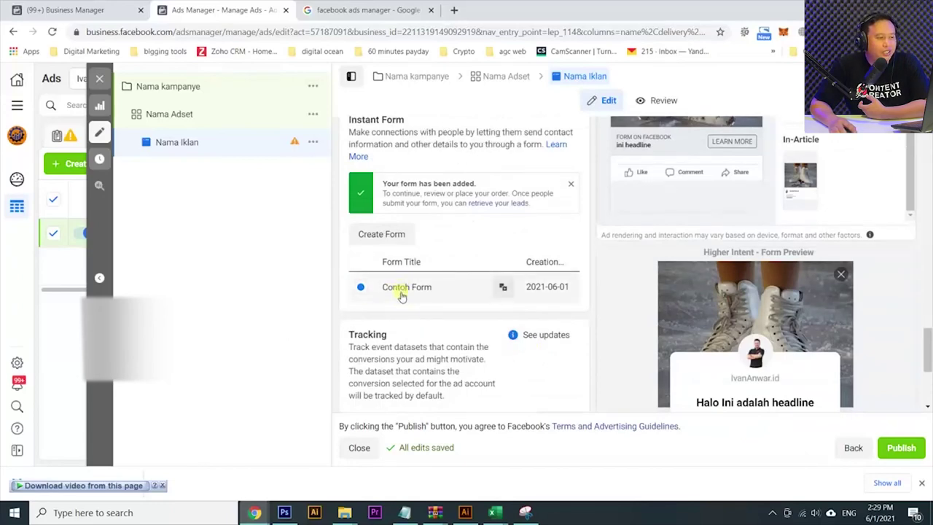
{"action": "scroll", "coordinate": [401, 296], "scroll_direction": "down", "scroll_amount": 3}
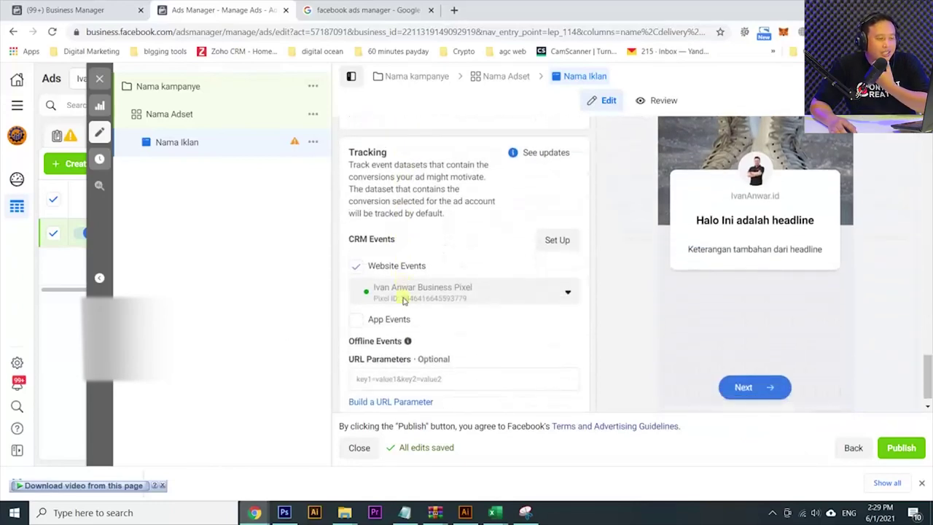
{"action": "left_click", "coordinate": [355, 266]}
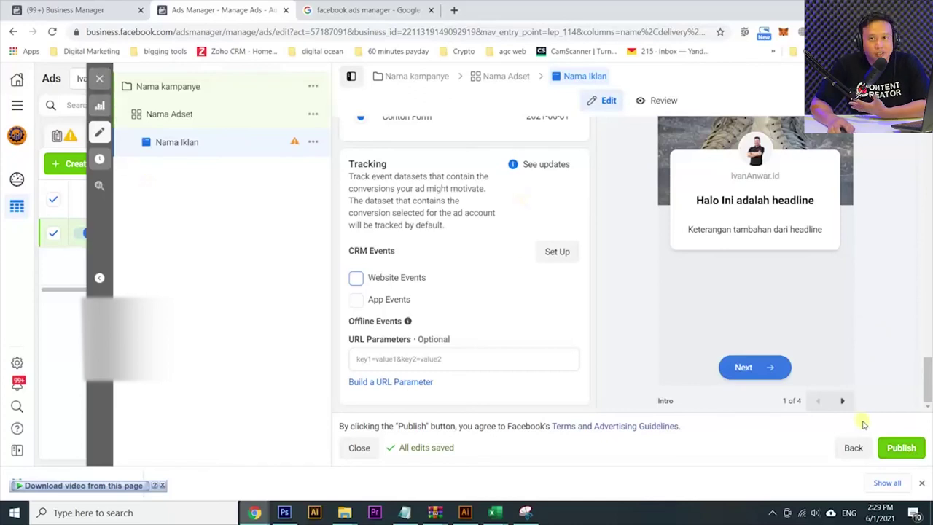
{"action": "left_click", "coordinate": [99, 78]}
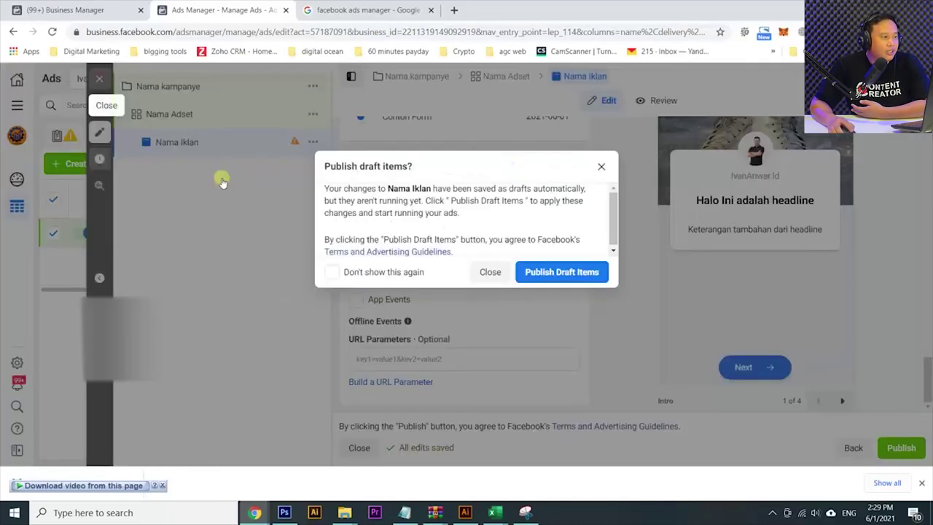
{"action": "left_click", "coordinate": [490, 271]}
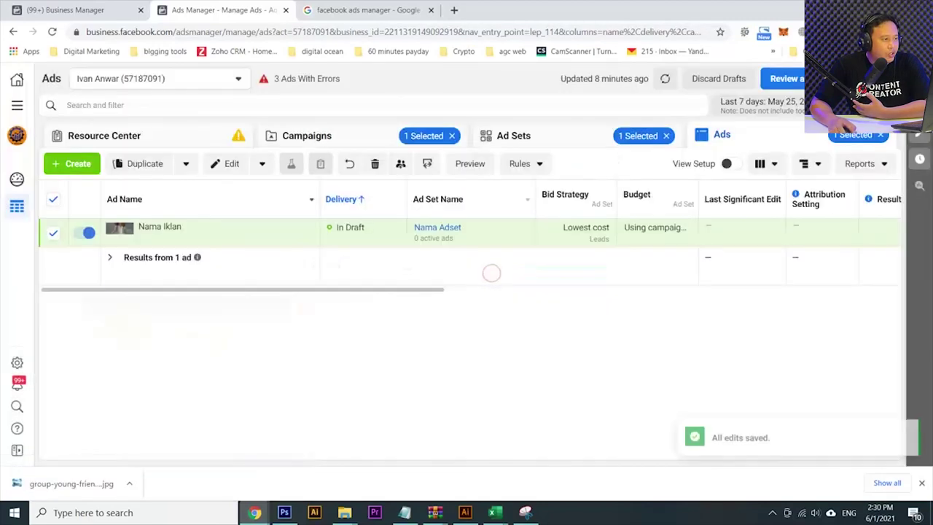
Step: From the campaign list, open the active campaign with 65 on-Facebook leads and go through its ad set to the ads
{"action": "left_click", "coordinate": [294, 135]}
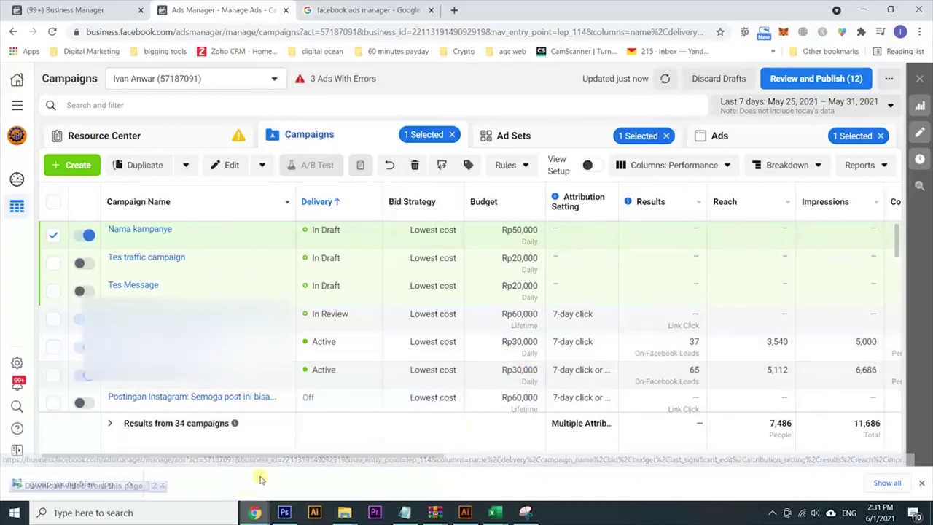
{"action": "left_click_drag", "start_coordinate": [438, 455], "coordinate": [567, 435]}
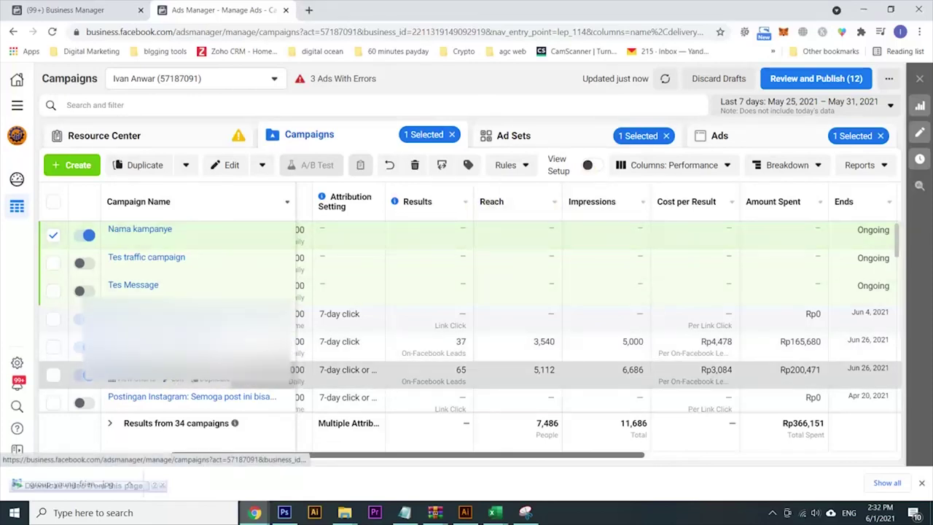
{"action": "left_click", "coordinate": [173, 370]}
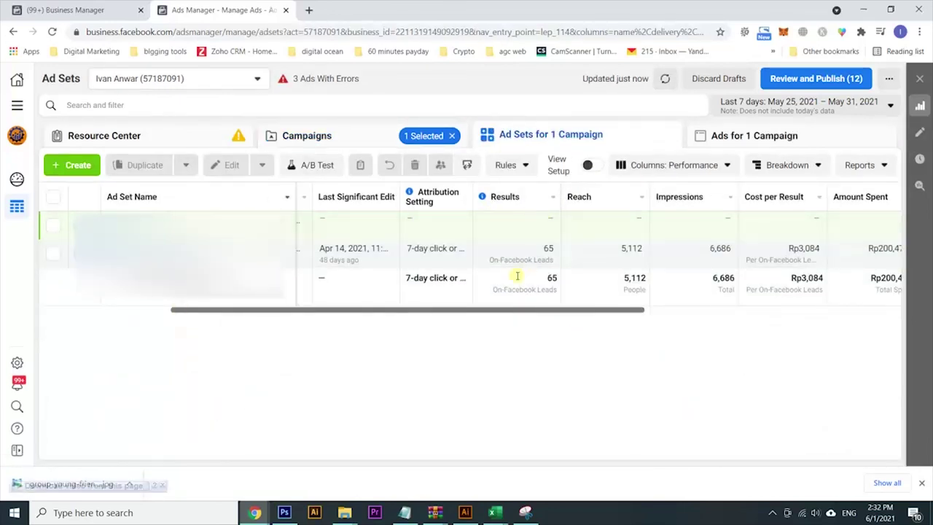
{"action": "left_click", "coordinate": [183, 248]}
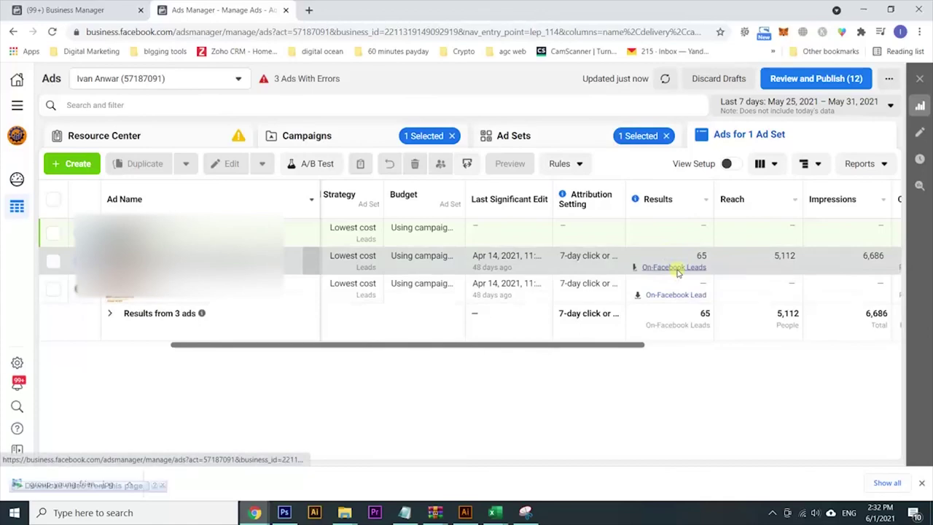
Step: Prepare the lead download for Ads 1 with the date range set to Last 7 days
{"action": "left_click", "coordinate": [676, 268]}
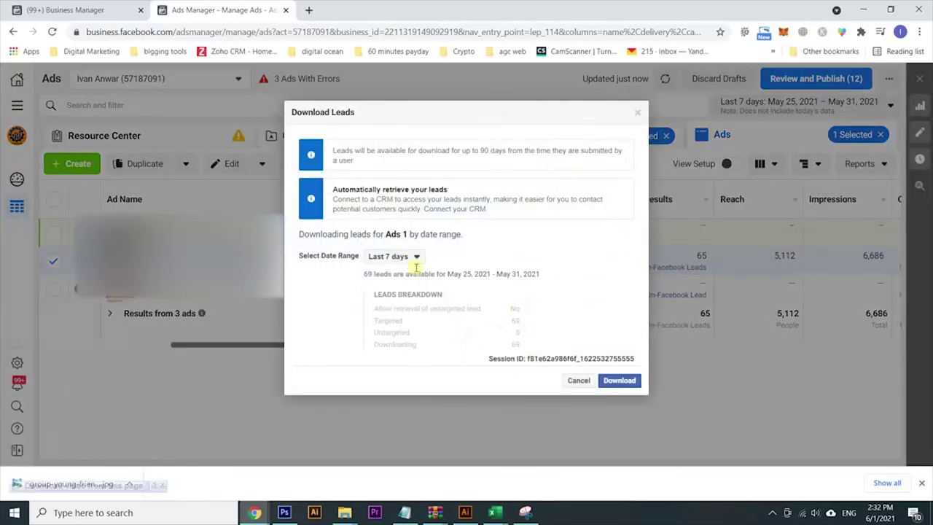
{"action": "left_click", "coordinate": [419, 259]}
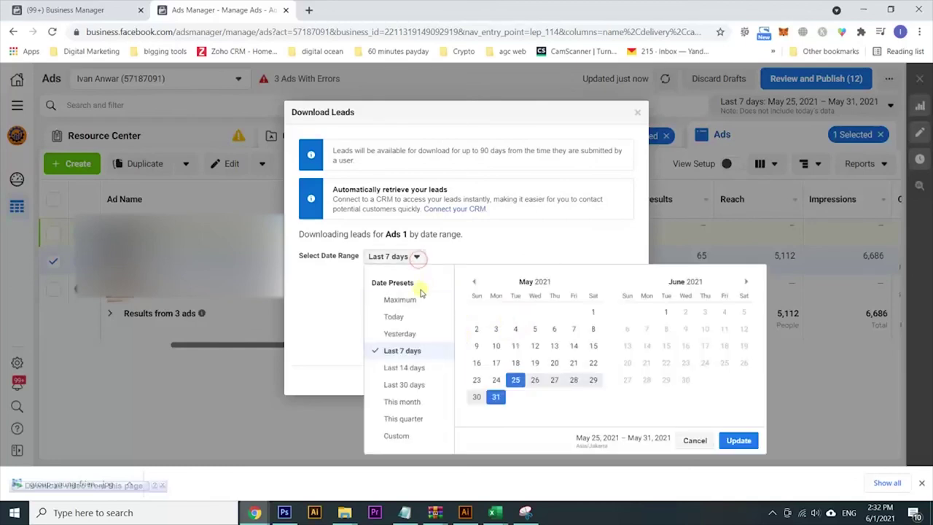
{"action": "left_click", "coordinate": [399, 300]}
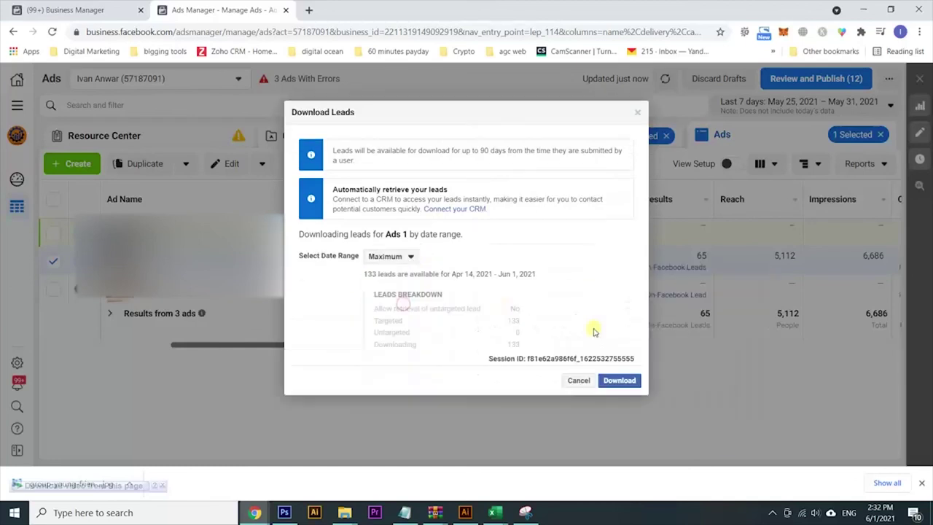
{"action": "left_click", "coordinate": [406, 264]}
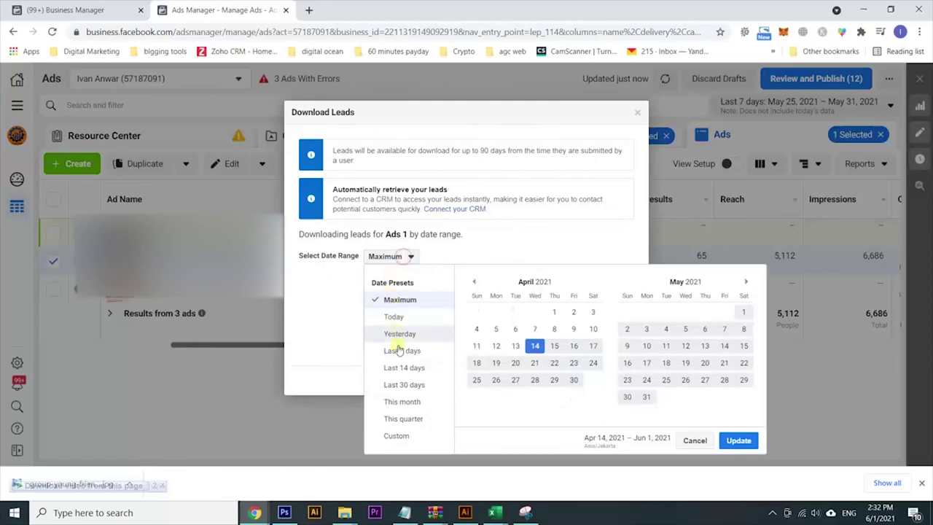
{"action": "left_click", "coordinate": [396, 292]}
{"action": "left_click", "coordinate": [621, 380]}
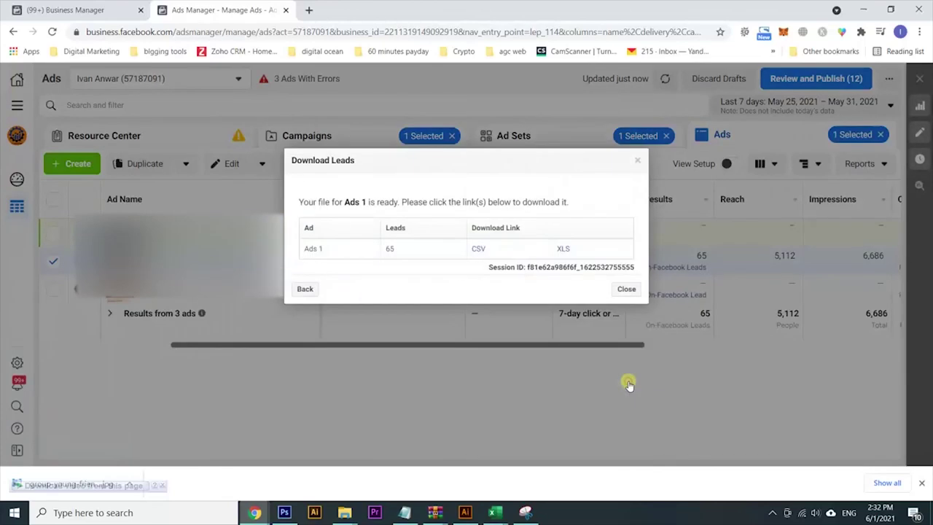
Step: Download the leads as CSV and save Ads 1_Leads_2021-05-24_2021-05-30.csv in the temporary folder on Local Disk (D:)
{"action": "left_click", "coordinate": [477, 249]}
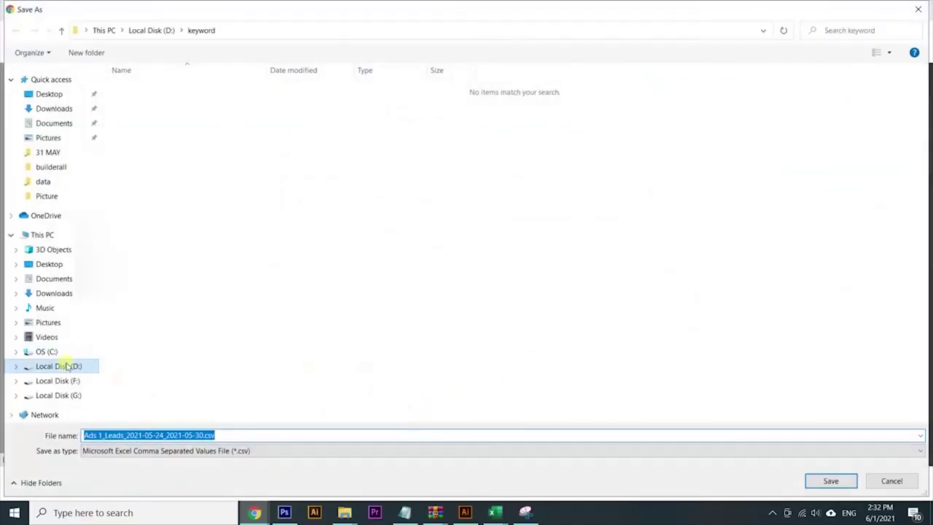
{"action": "left_click", "coordinate": [67, 366]}
{"action": "left_click", "coordinate": [167, 179]}
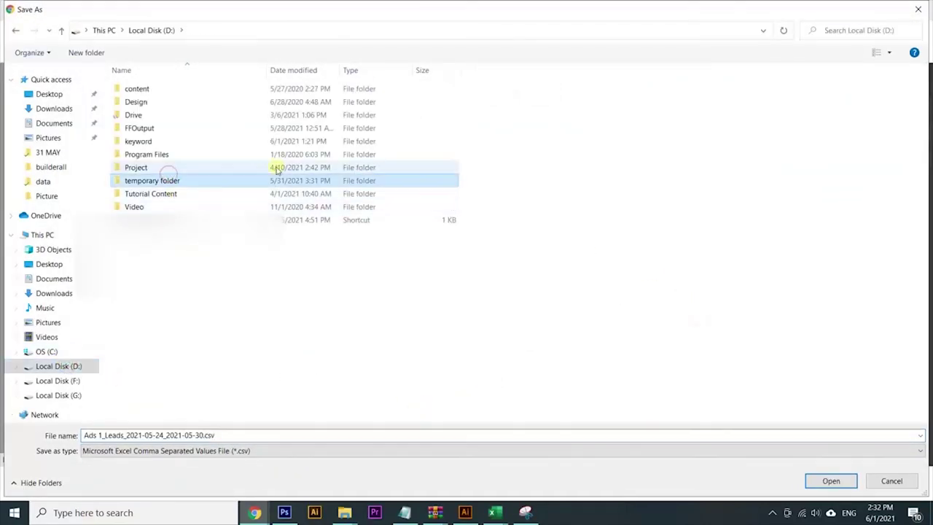
{"action": "double_click", "coordinate": [195, 182]}
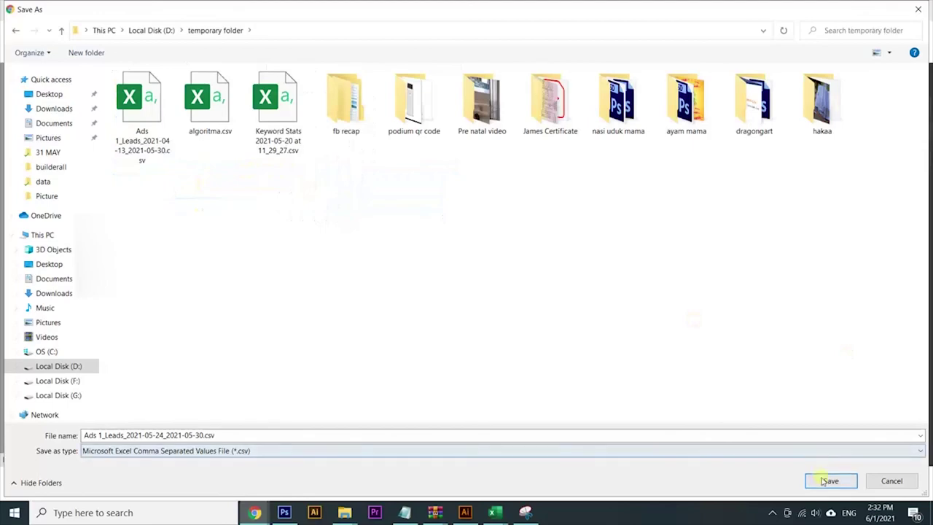
{"action": "left_click", "coordinate": [829, 481]}
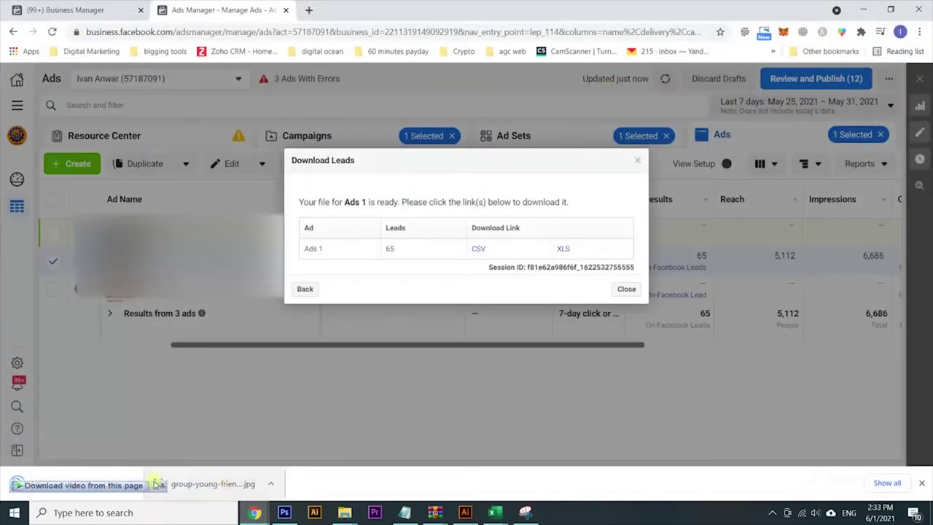
Step: Open the downloaded leads CSV in Excel and auto-fit the width of all its columns
{"action": "left_click", "coordinate": [131, 483]}
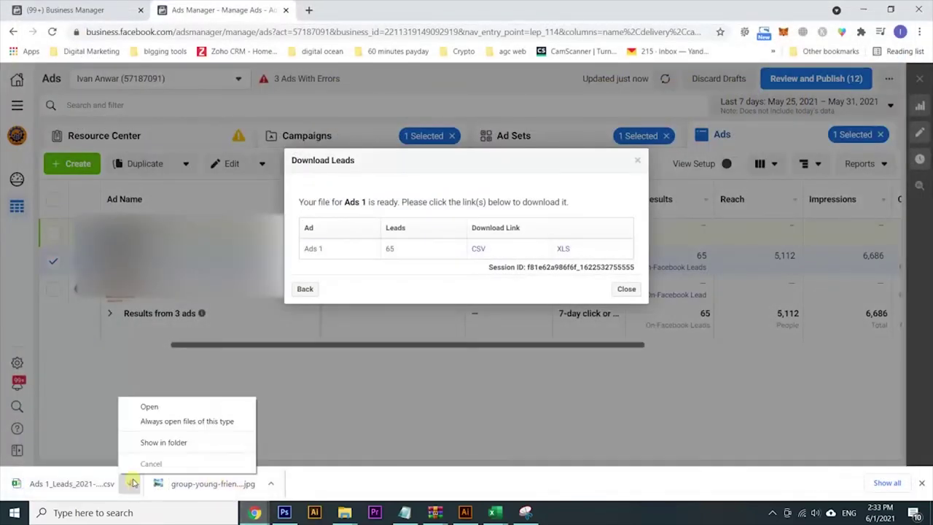
{"action": "left_click", "coordinate": [142, 408]}
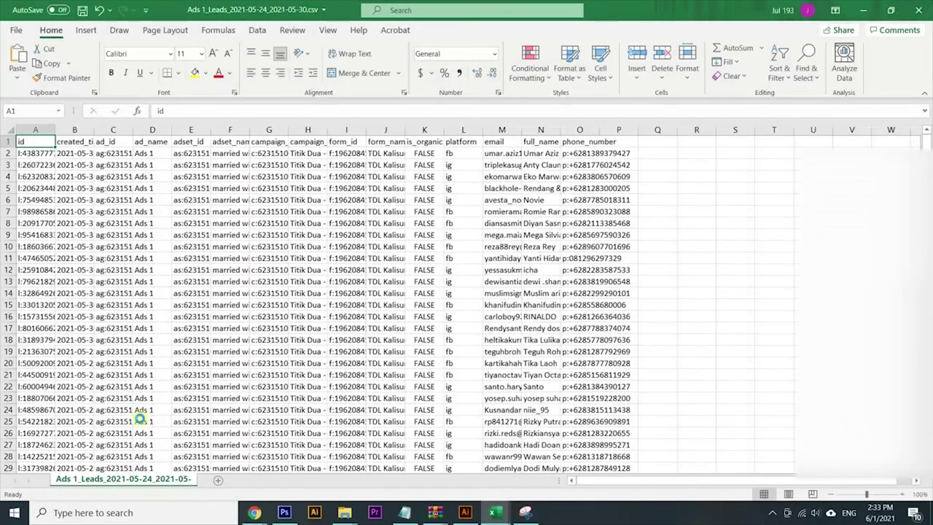
{"action": "left_click", "coordinate": [9, 131]}
{"action": "double_click", "coordinate": [62, 130]}
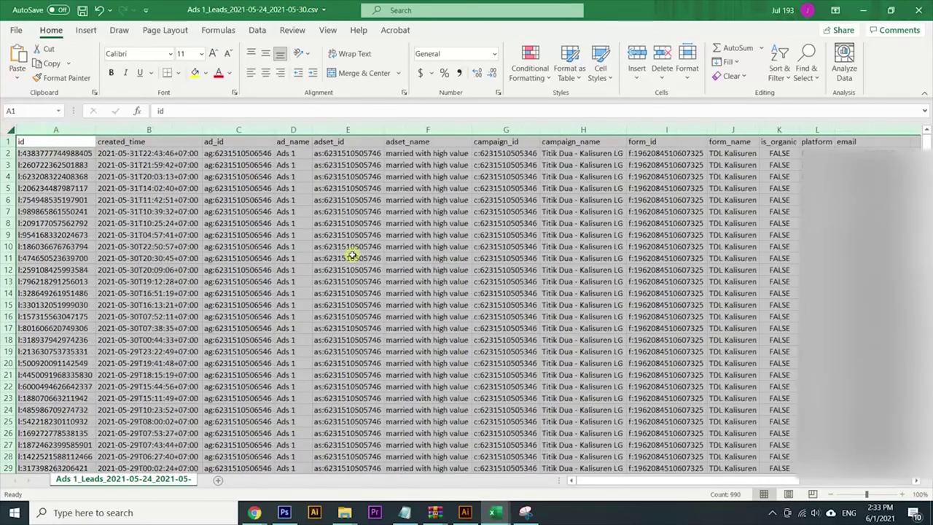
{"action": "left_click", "coordinate": [348, 258]}
Step: Examine the leads' created time and ad ID, then their email, full name and phone number columns
{"action": "left_click", "coordinate": [130, 151]}
{"action": "left_click", "coordinate": [260, 167]}
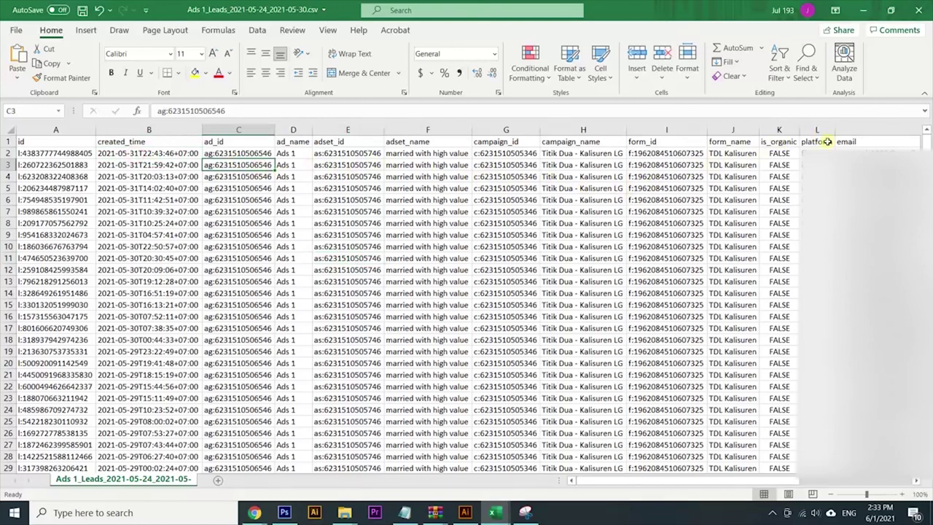
{"action": "left_click", "coordinate": [852, 130]}
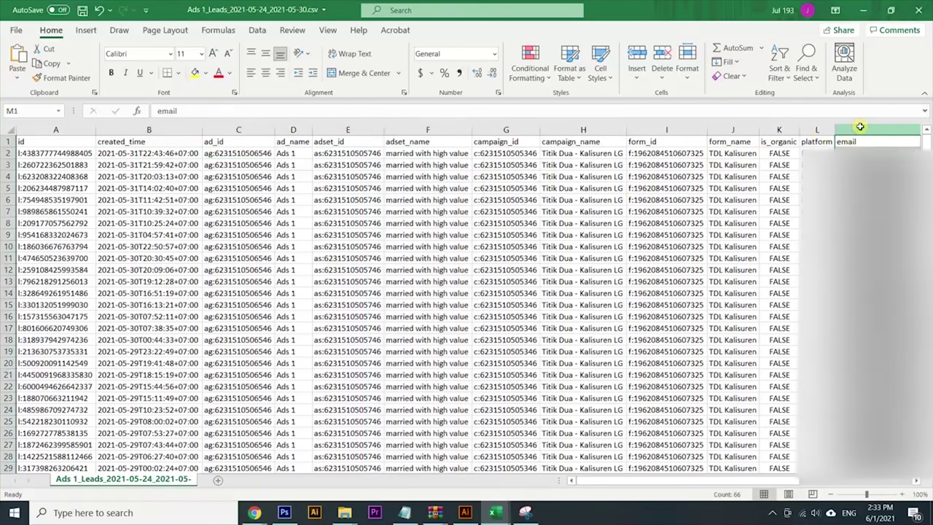
{"action": "key", "text": "Right"}
{"action": "key", "text": "Right"}
{"action": "key", "text": "Left"}
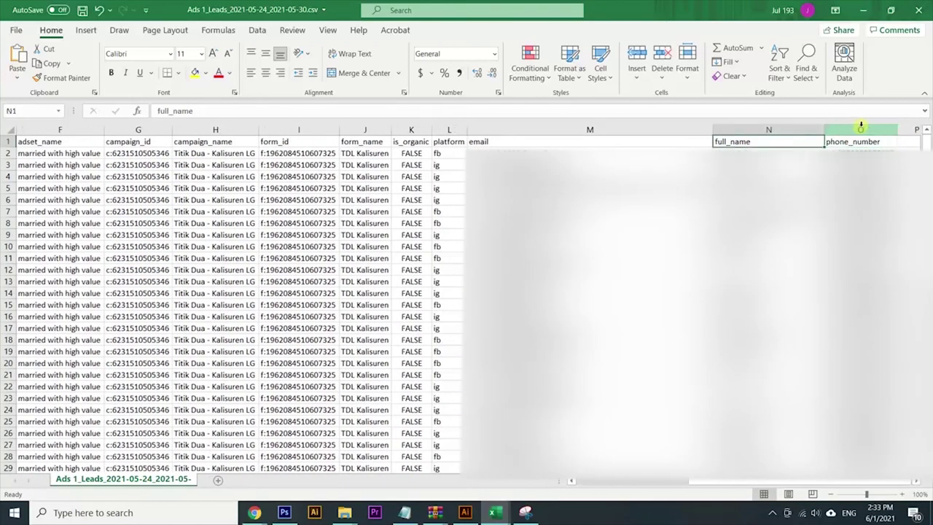
{"action": "left_click_drag", "start_coordinate": [651, 131], "coordinate": [832, 135]}
{"action": "left_click_drag", "start_coordinate": [732, 480], "coordinate": [700, 480]}
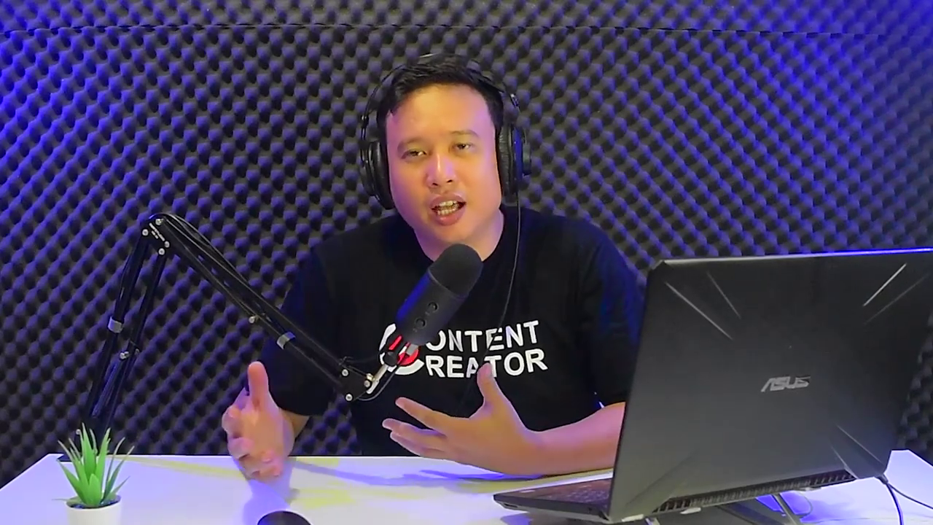